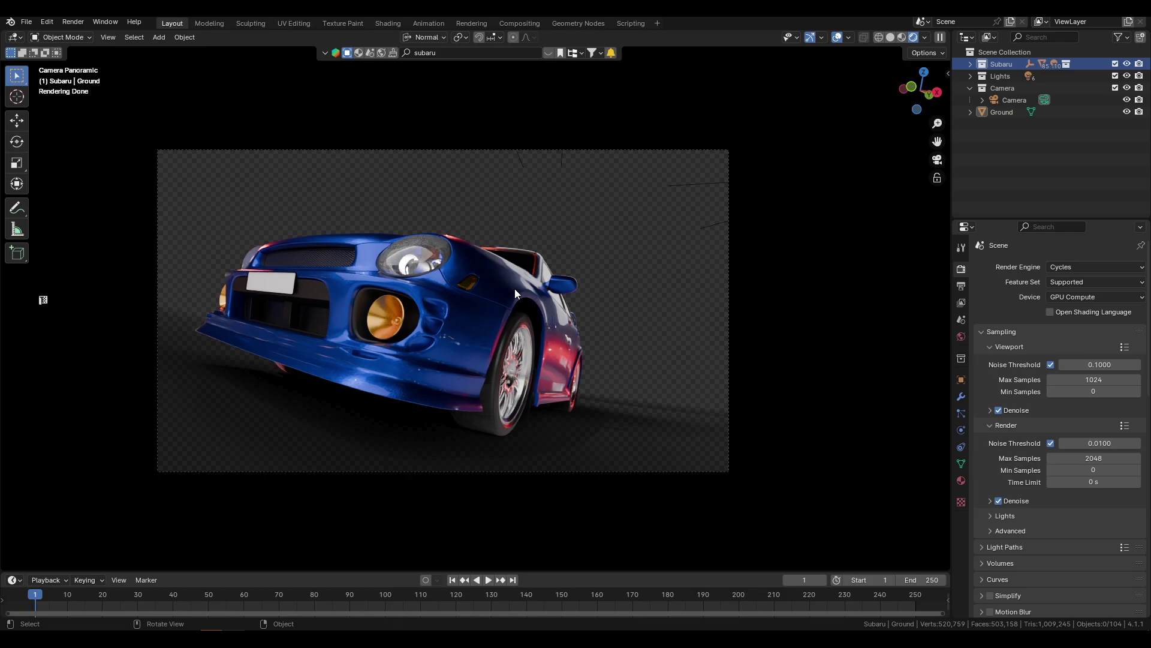
Toggle Blender's asset thumbnail shelf on and then back off.
click(549, 53)
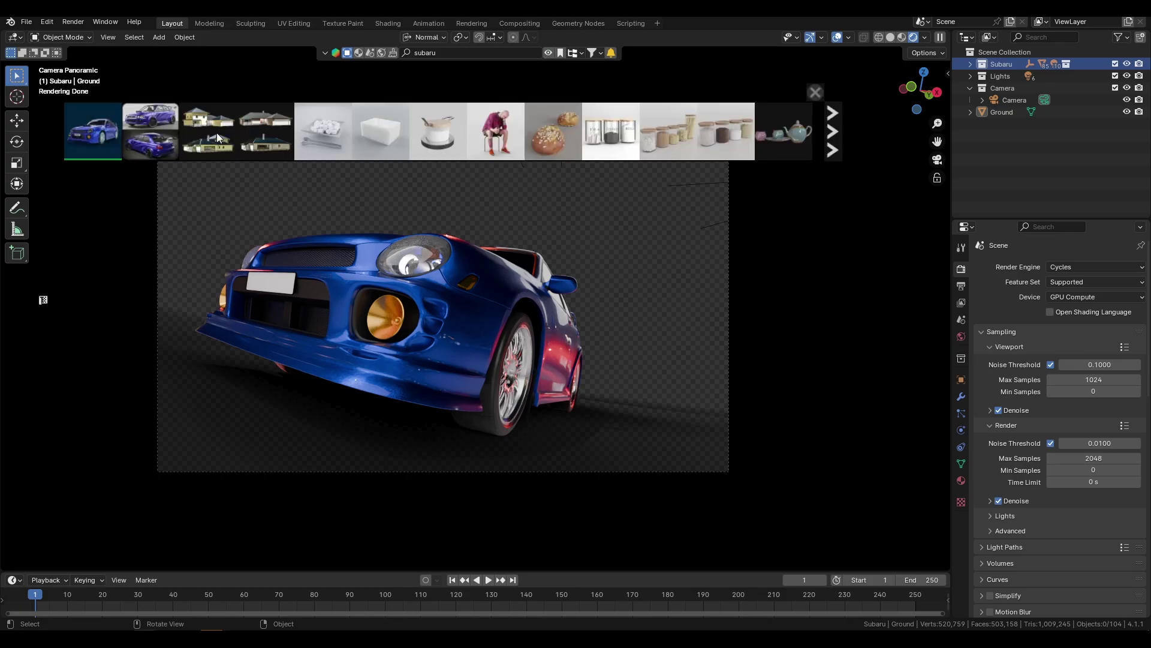
mouse_move(82, 132)
click(548, 53)
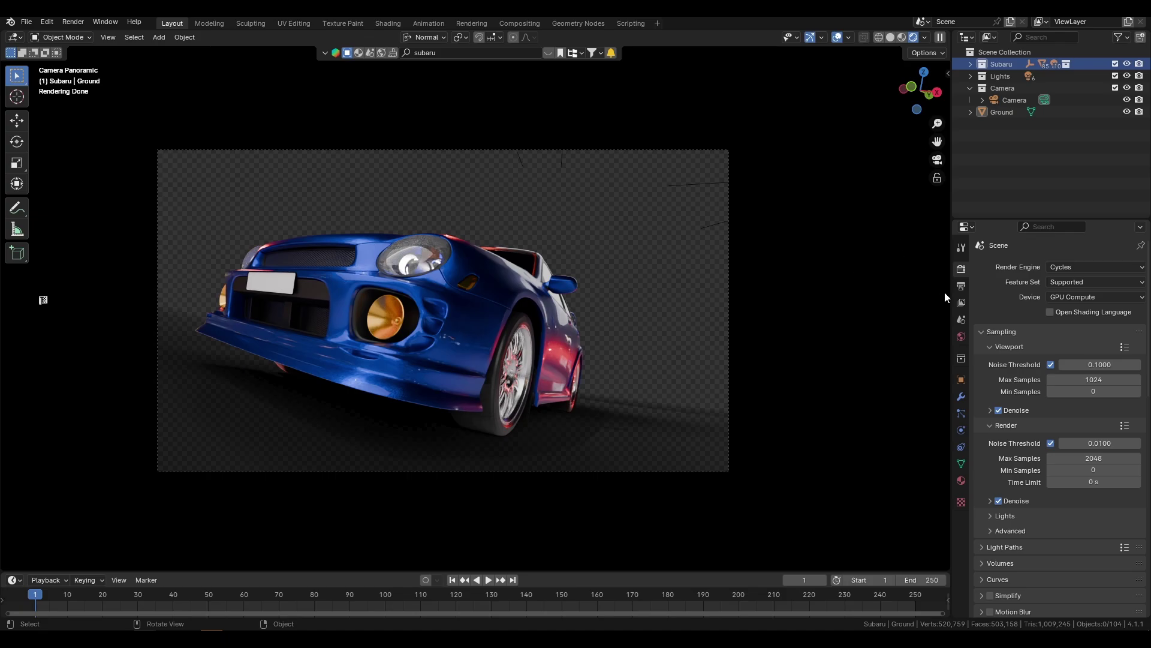
Enable the Z pass, then spread out the Render Layers and Denoise nodes in Compositing.
click(960, 305)
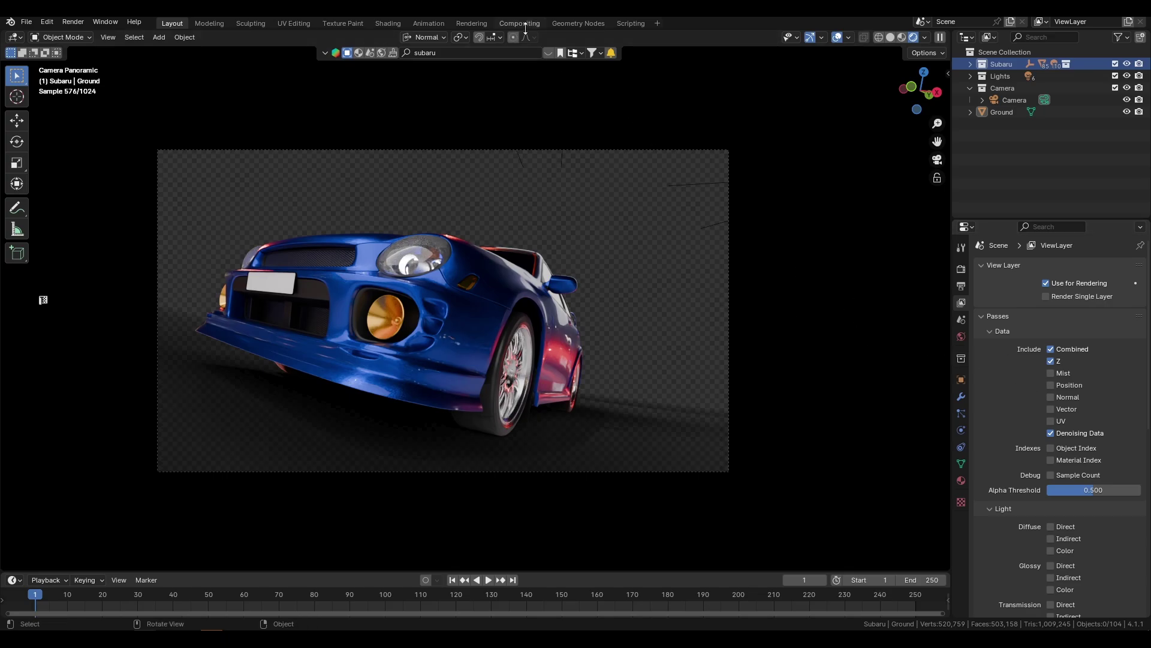
click(520, 23)
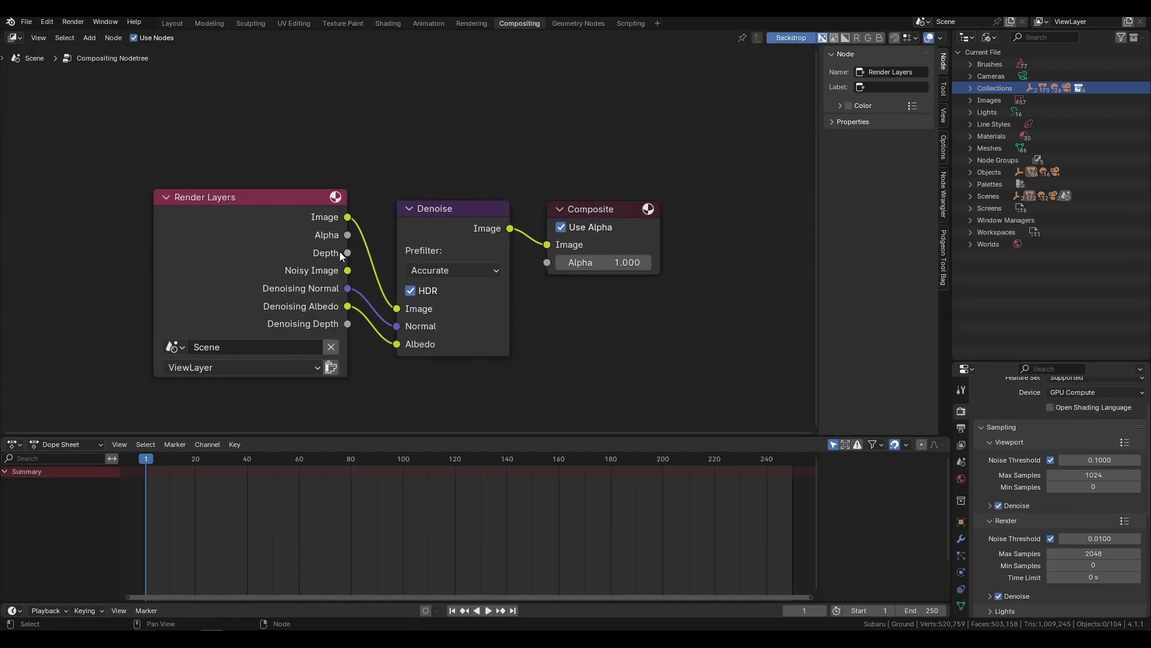
drag(256, 217, 86, 189)
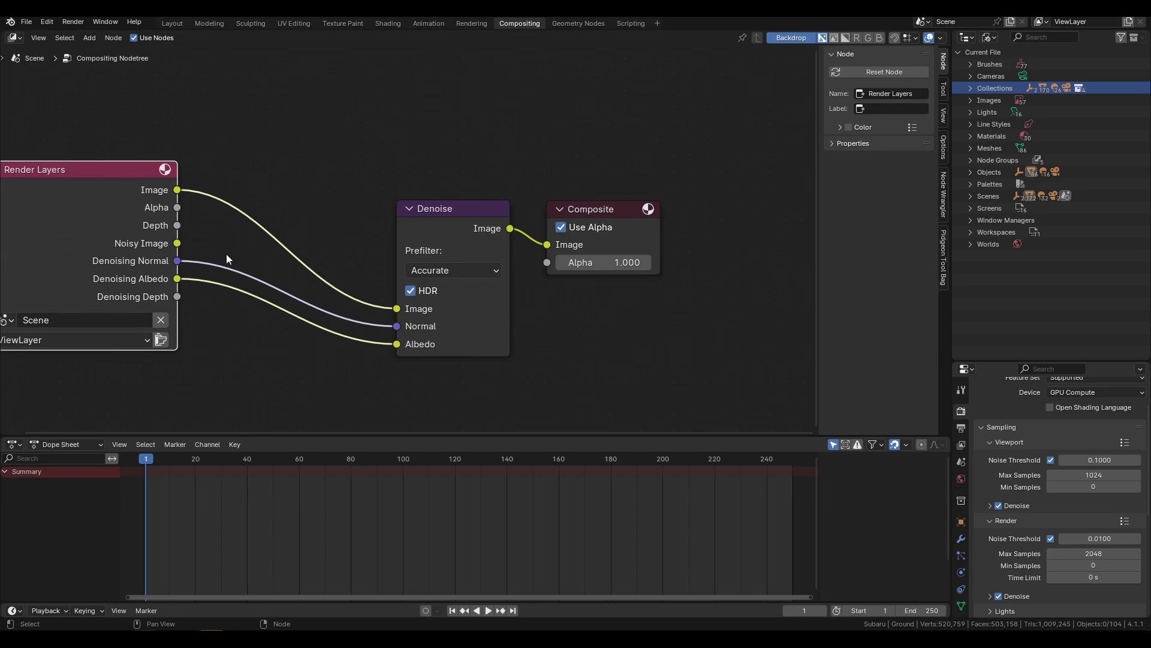
drag(416, 256, 328, 229)
scroll(329, 229, left, 6)
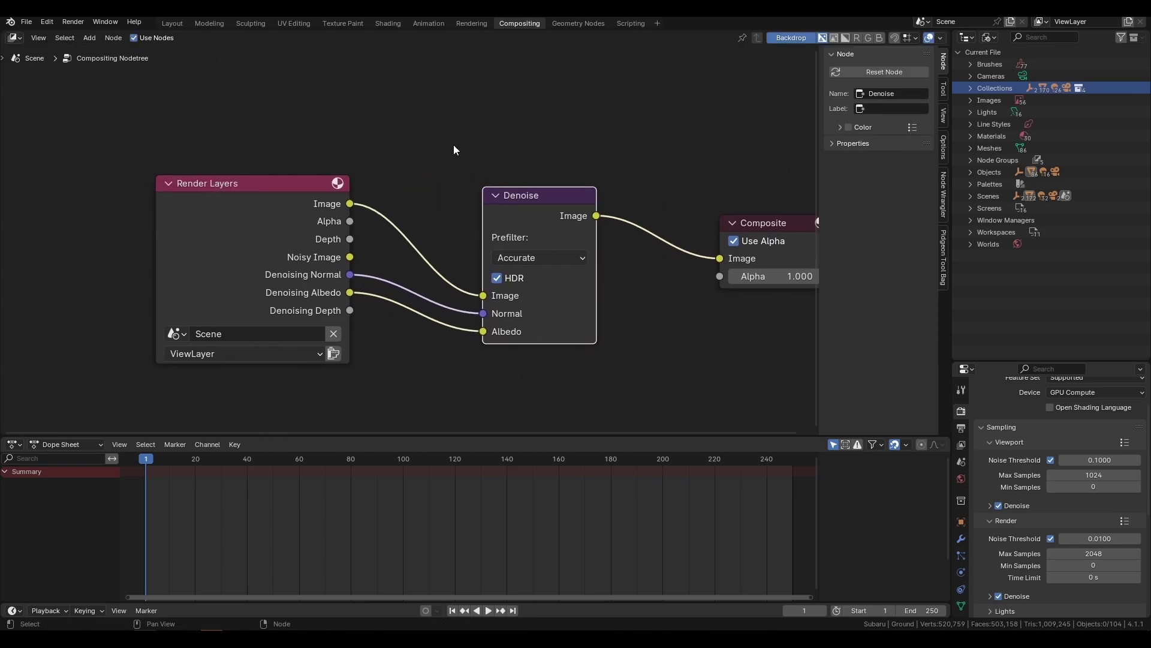
scroll(1079, 504, down, 4)
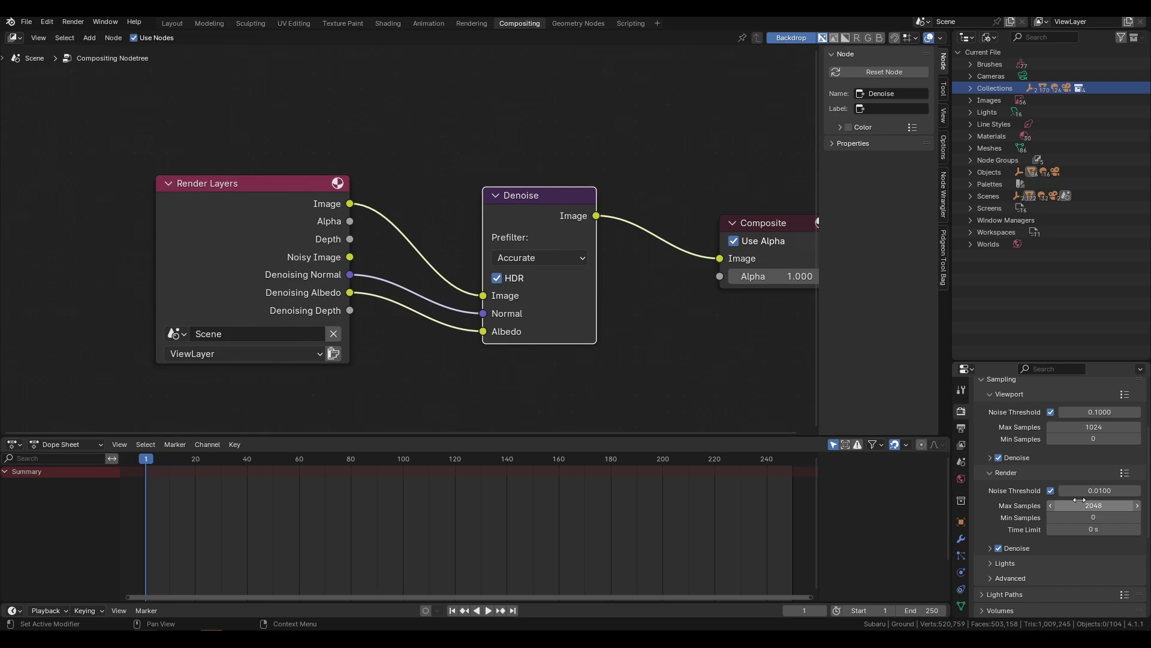
scroll(1079, 499, down, 3)
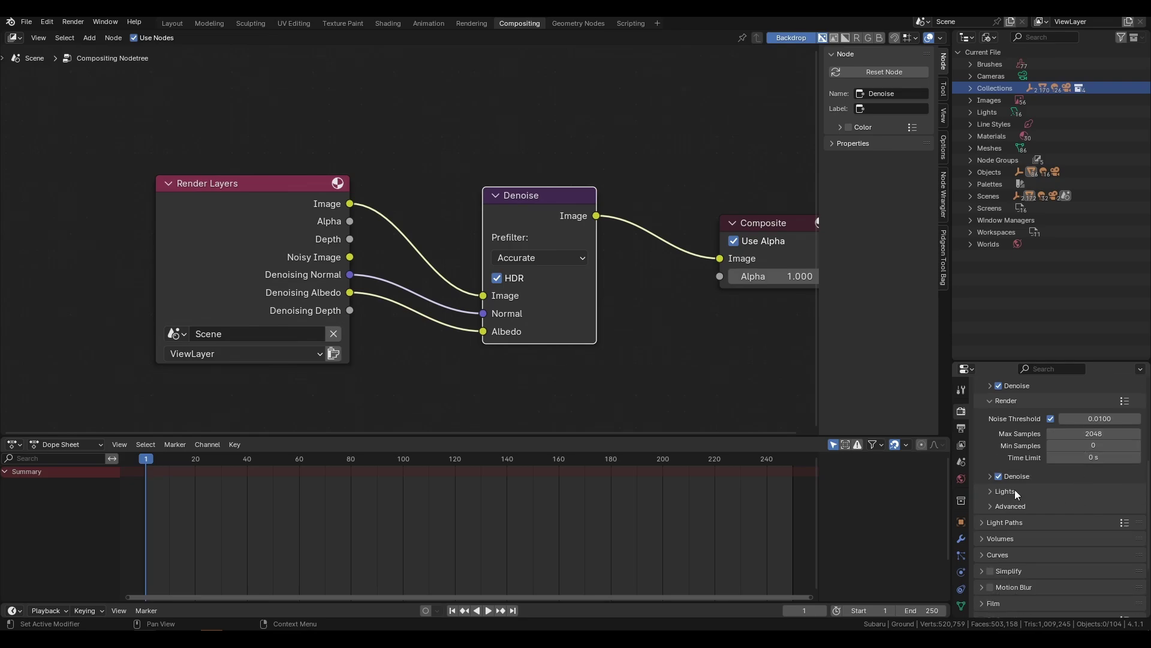
scroll(991, 470, up, 4)
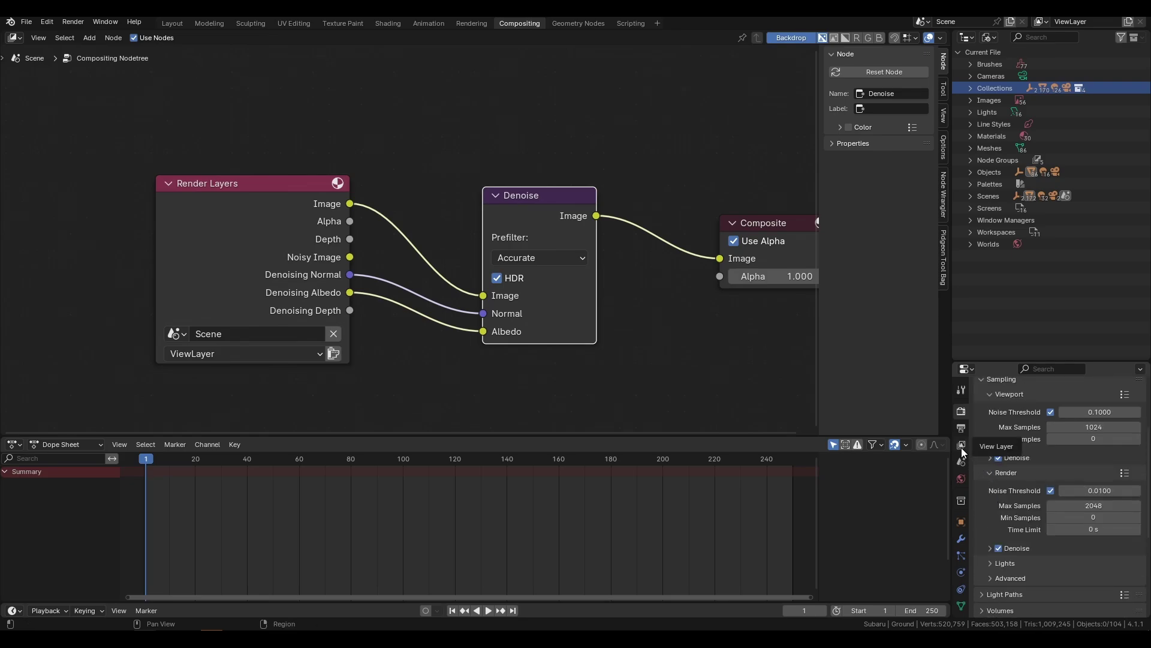
Recheck the view layer passes, then add and discard a trial Denoise node.
click(962, 447)
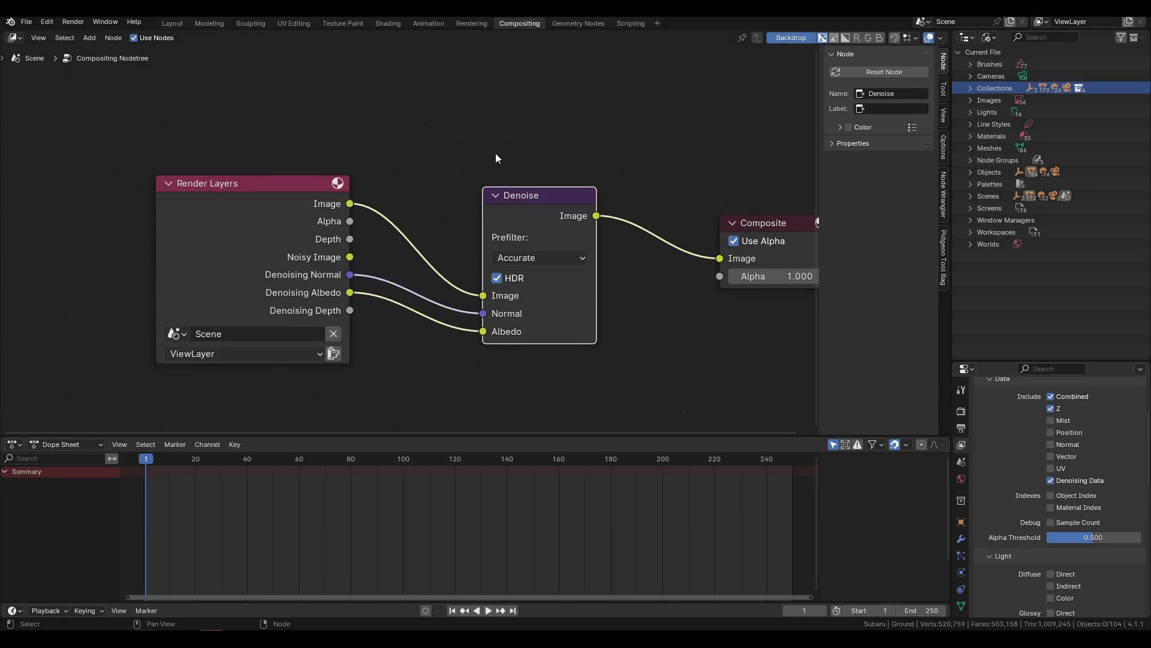
key(shift+a)
text(Deno)
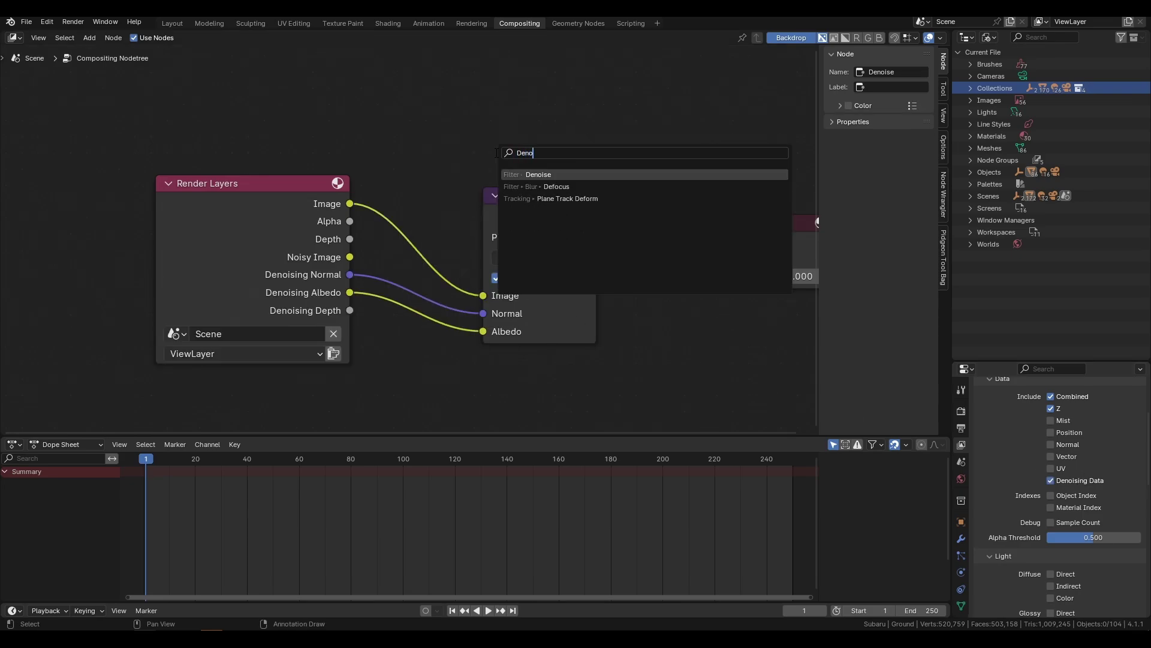
key(Return)
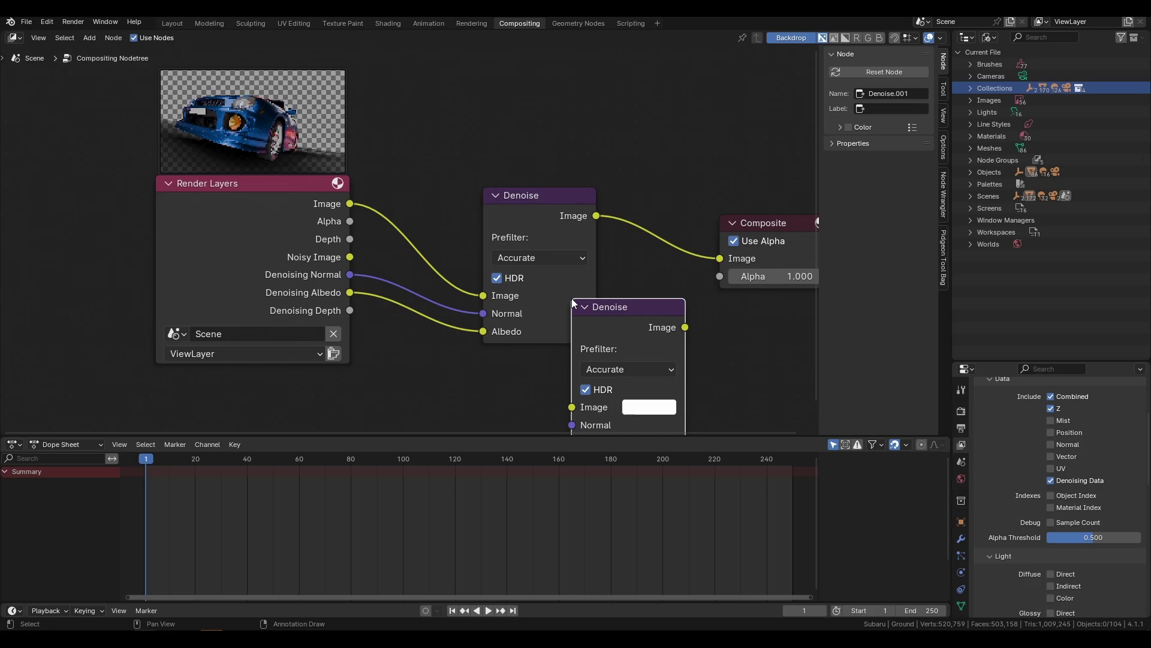
key(Escape)
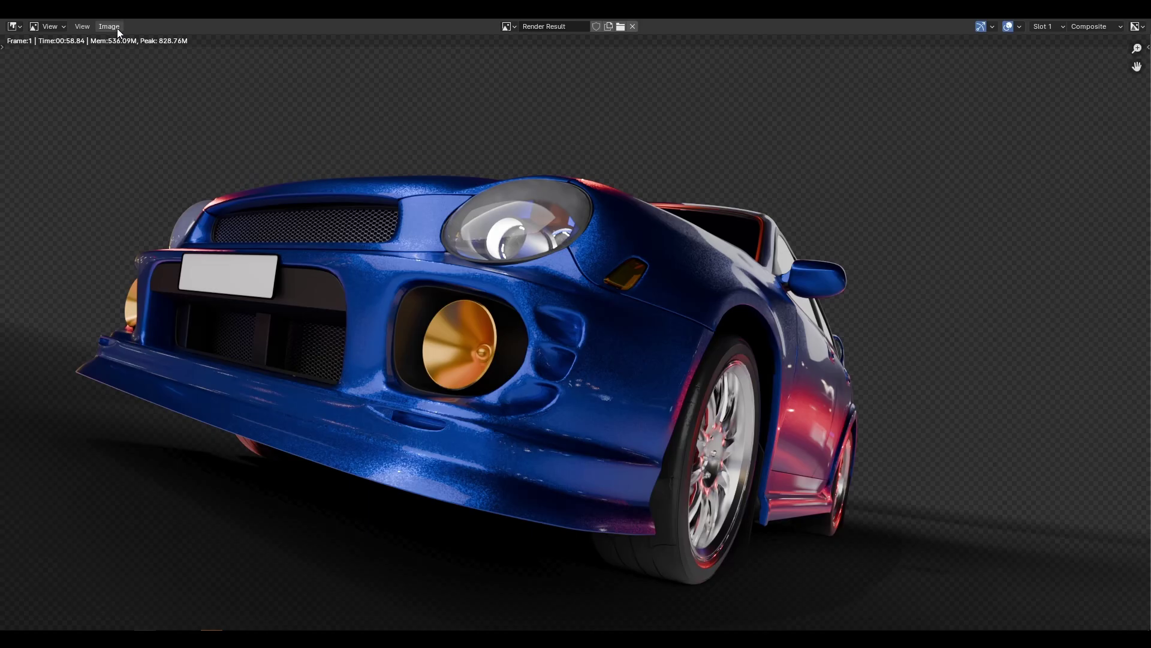
Save the render via Image > Save As in OpenEXR MultiLayer format.
click(117, 27)
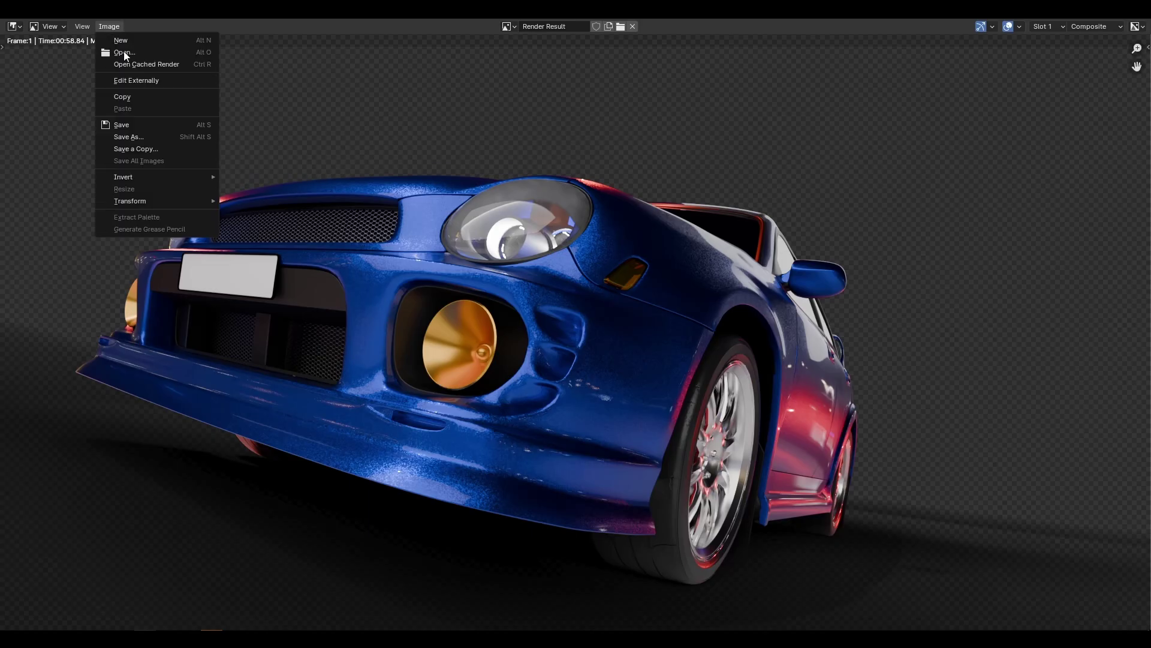
click(131, 120)
click(1108, 223)
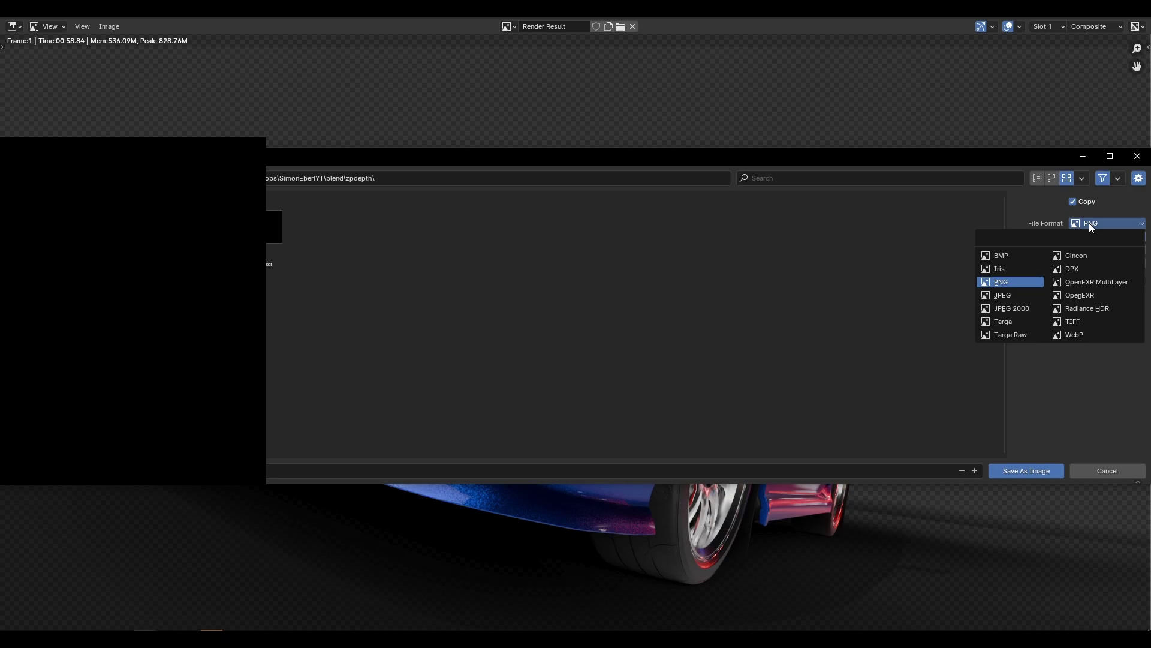
click(1076, 281)
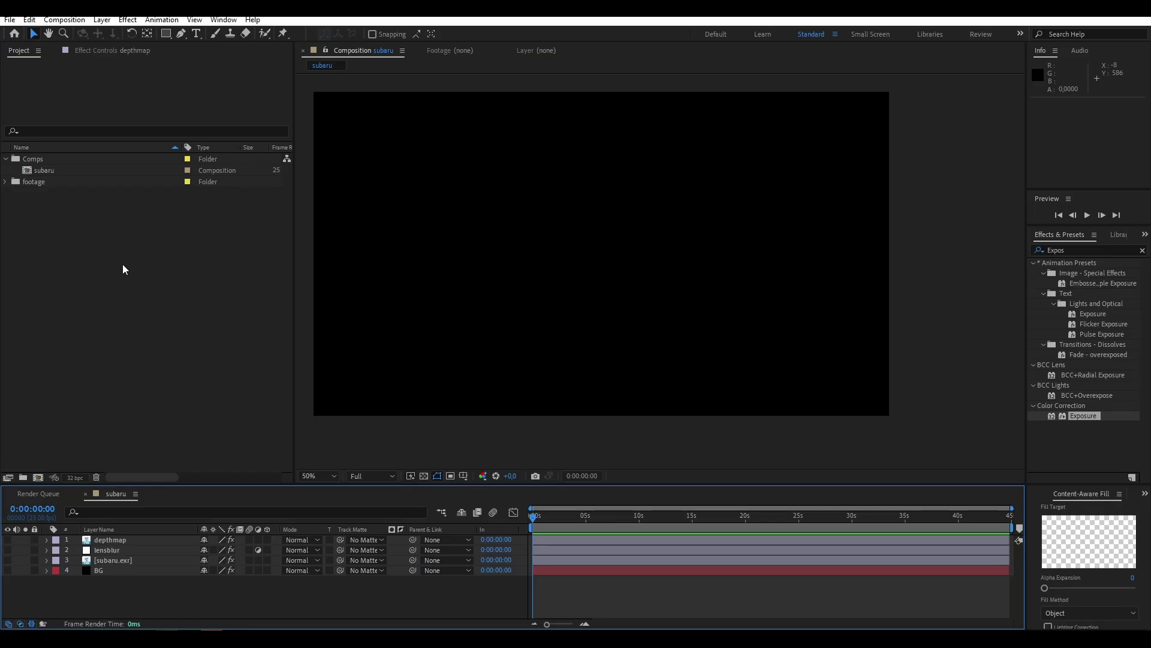
Import subaru_2.exr into the After Effects project through the Import File dialog.
double_click(118, 266)
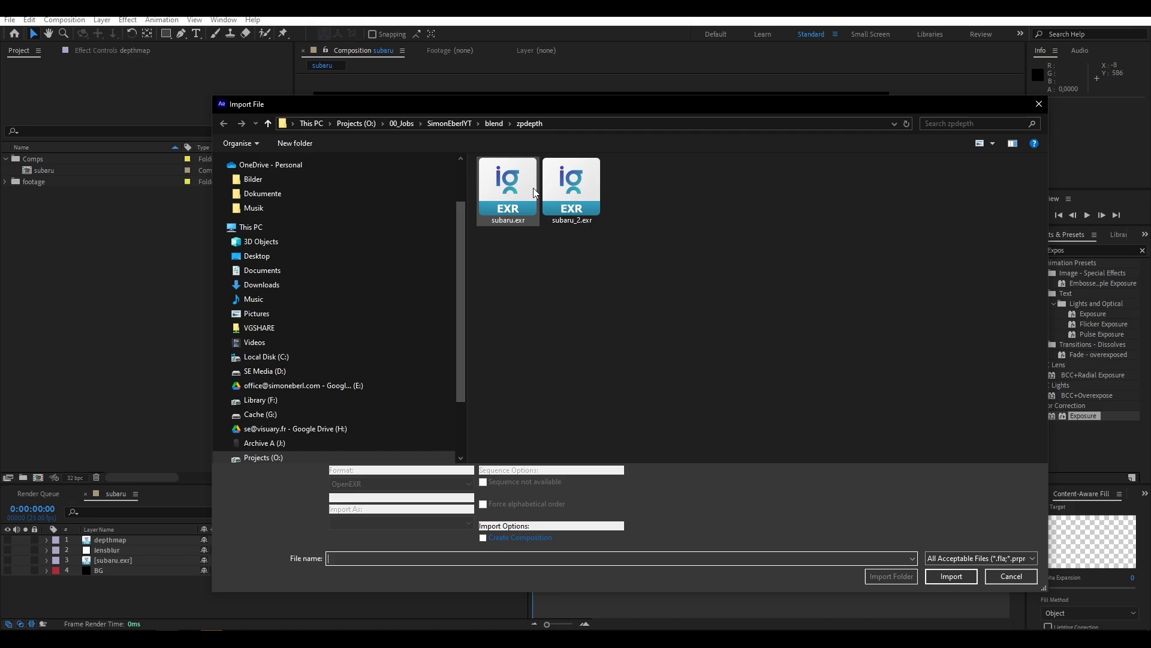
double_click(569, 188)
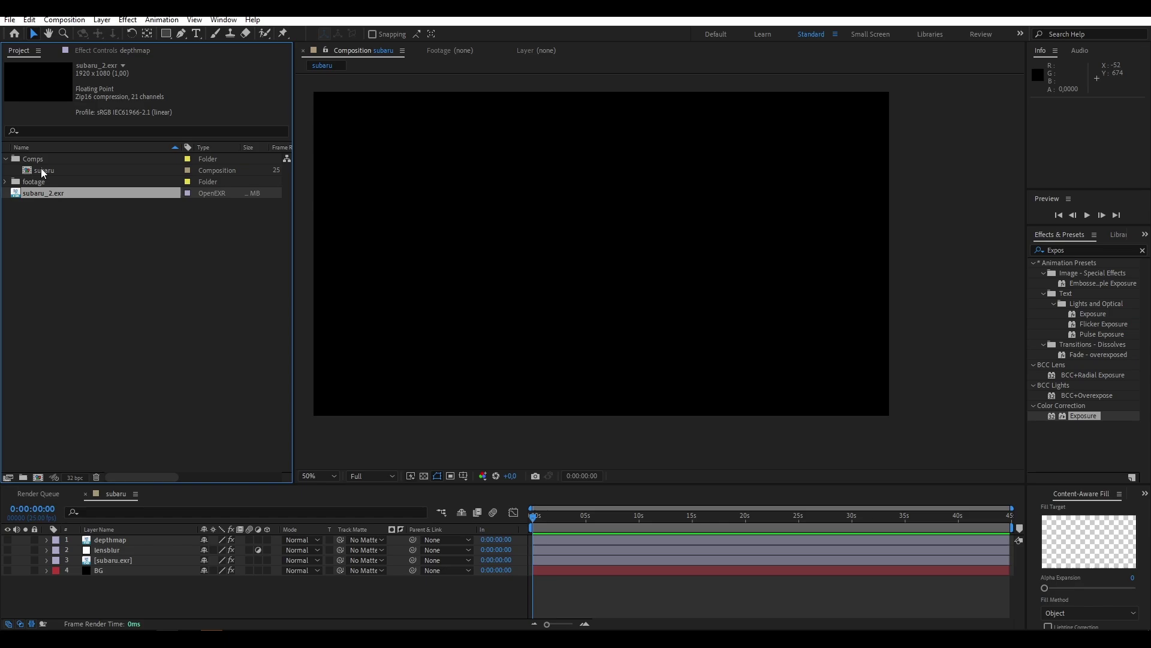
right_click(27, 201)
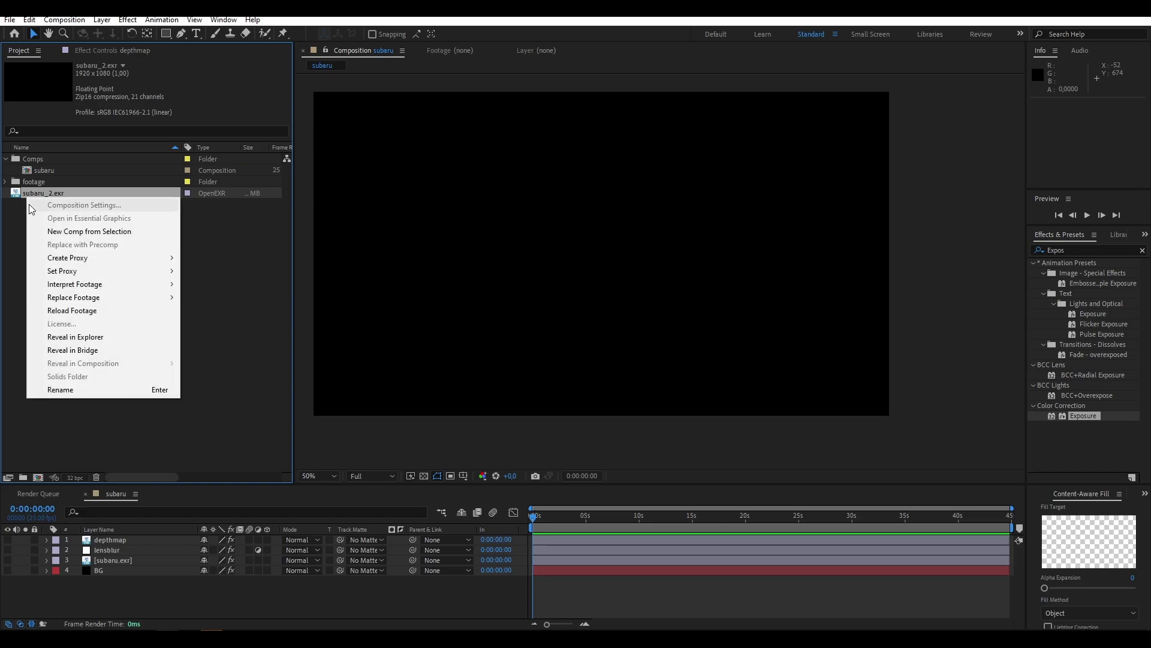
Create a subaru_2 comp from the EXR footage and duplicate its layer.
click(54, 232)
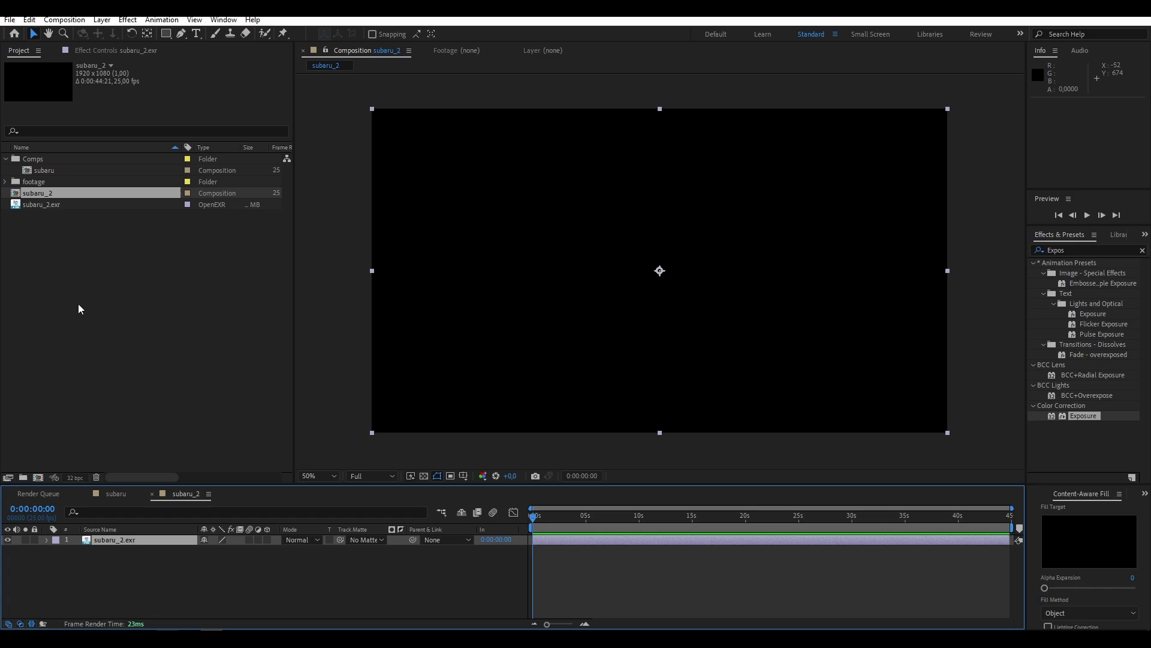
click(128, 545)
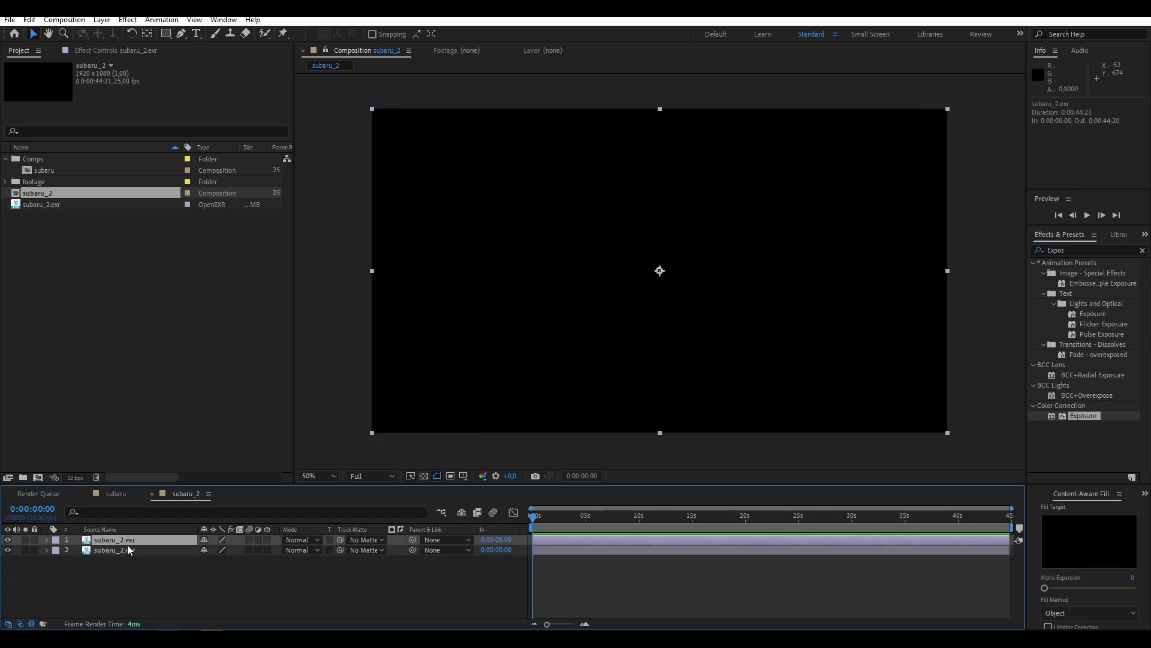
key(ctrl+d)
Apply EXtractoR to both layers, setting the top one to the ViewLayer.Depth.Z channel.
click(1105, 254)
text(exc)
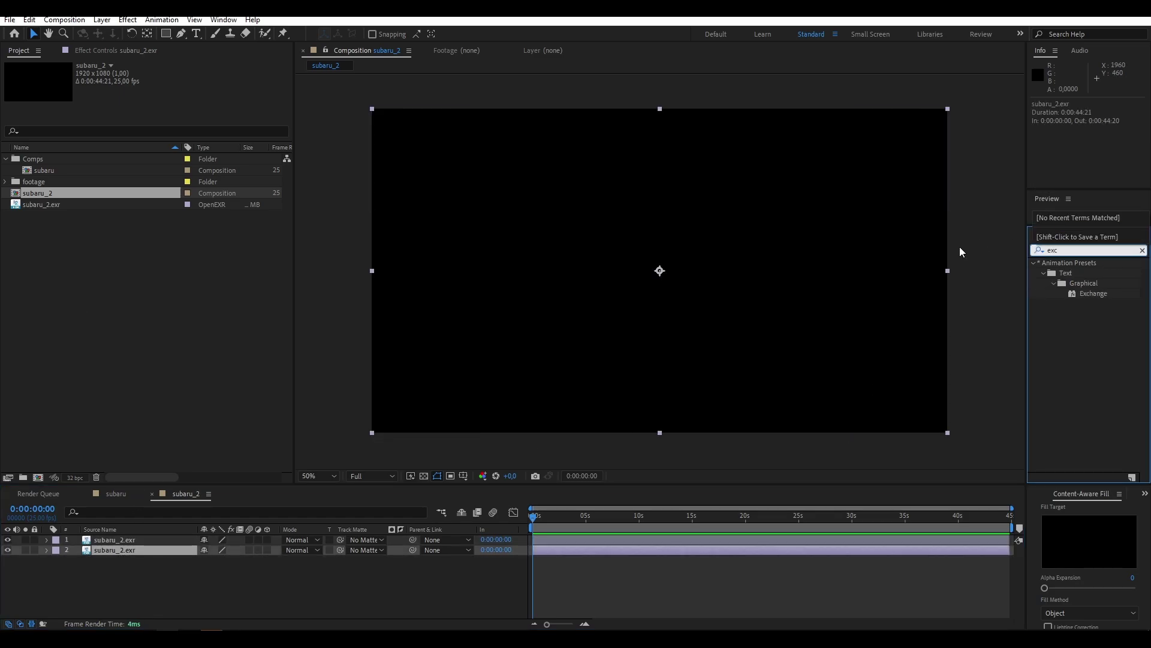
key(BackSpace)
text(trac)
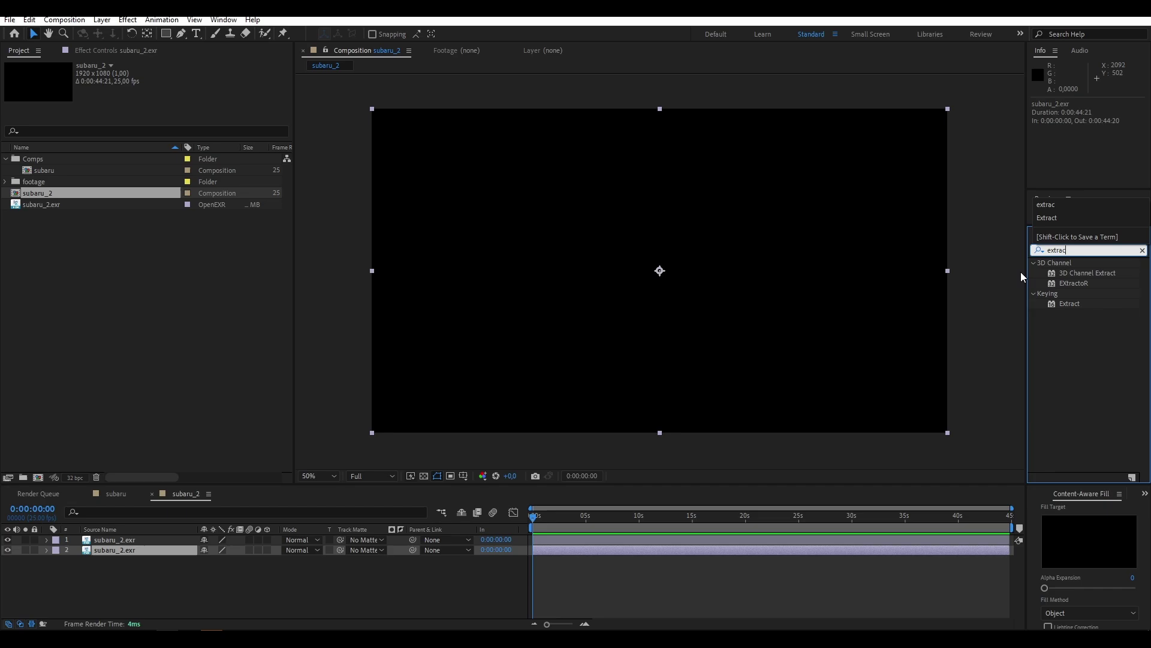
drag(1073, 283, 155, 549)
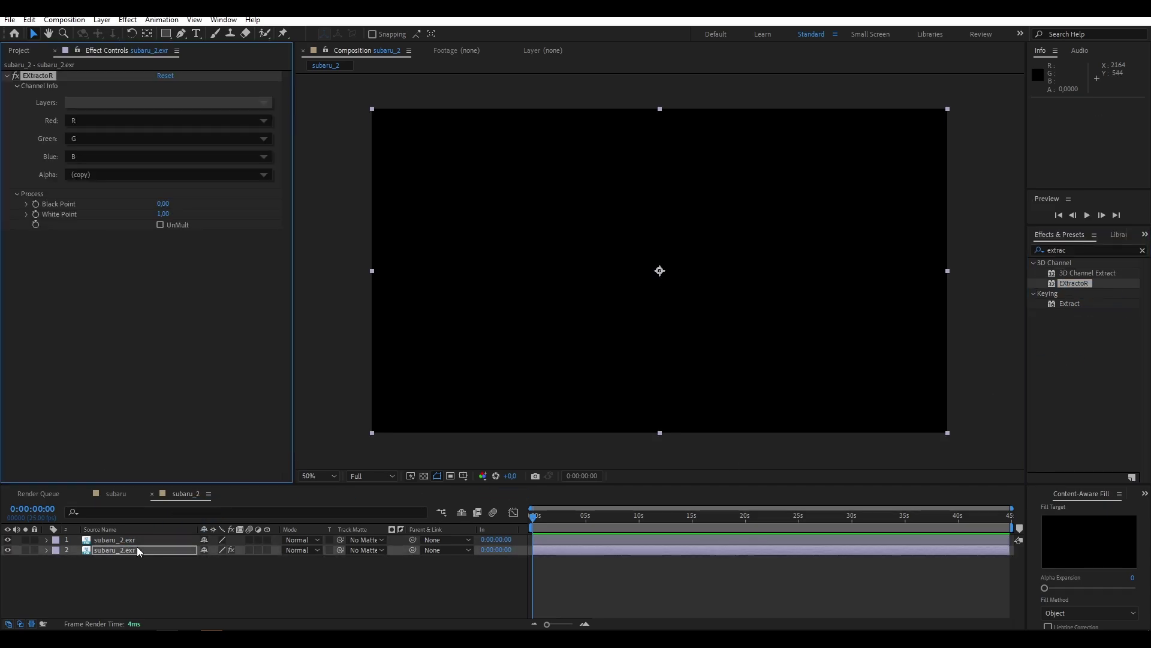
key(ctrl+c)
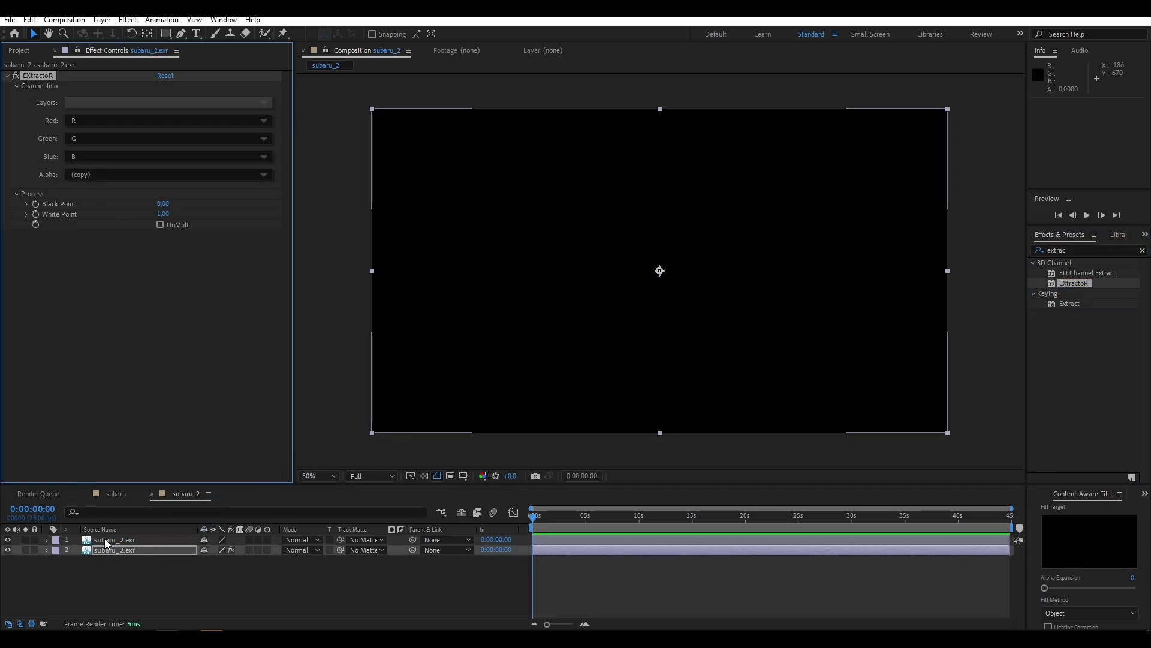
click(90, 540)
key(ctrl+v)
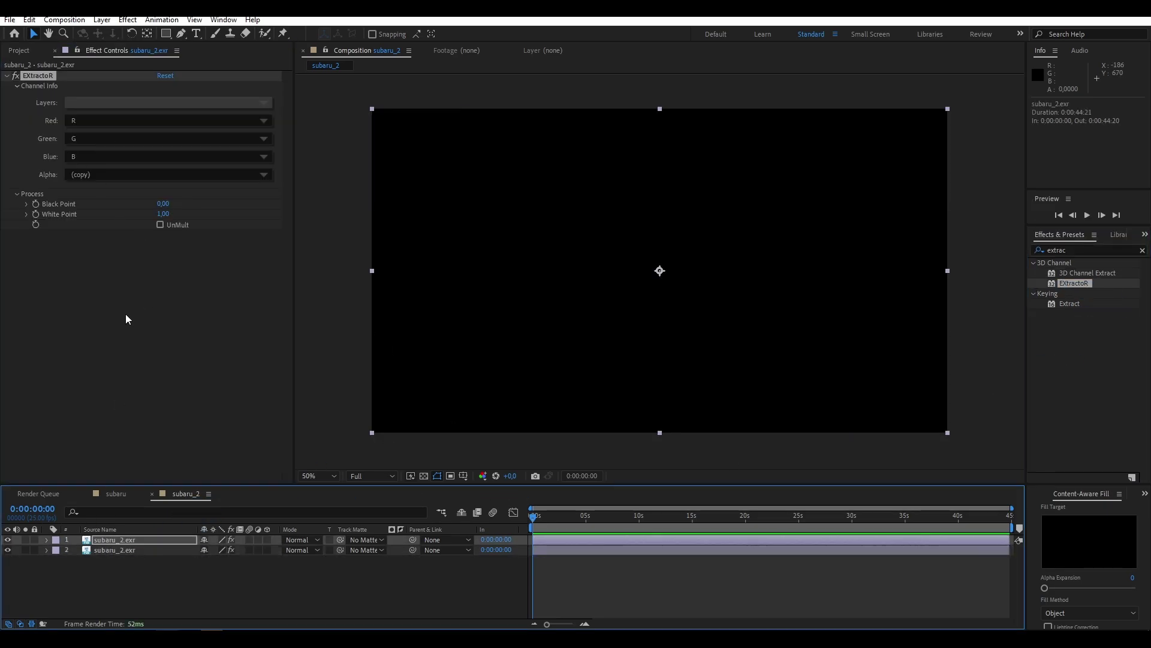
click(142, 105)
click(190, 177)
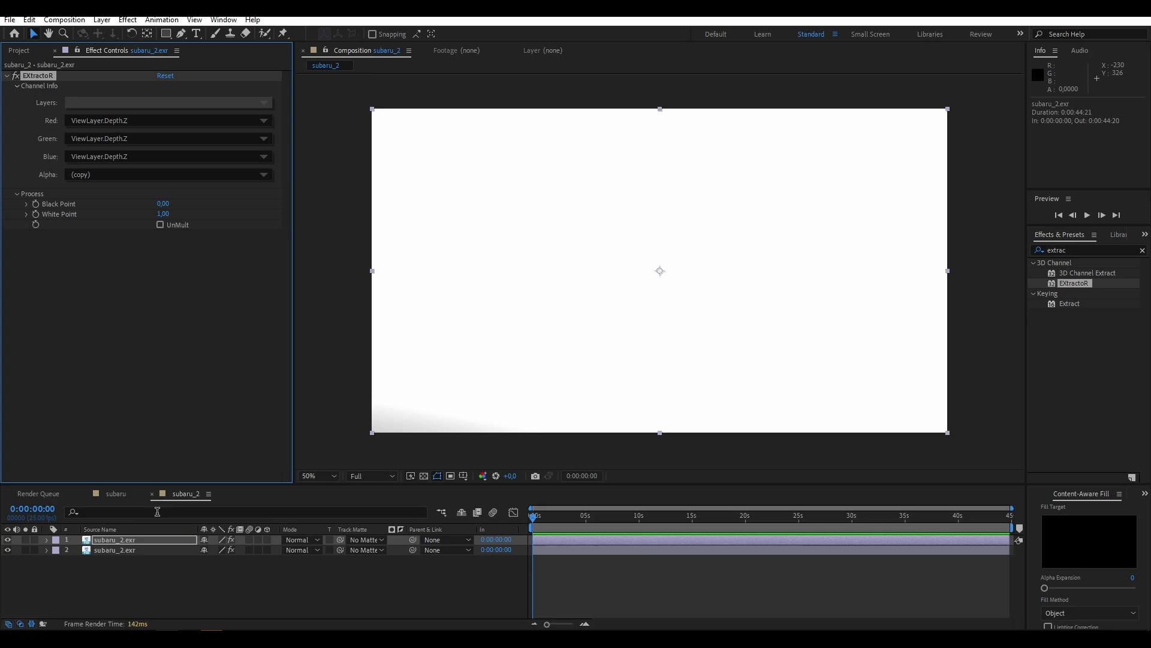
Set the lower layer's EXtractoR to the Composite.Combined R, G, B and A channels.
click(121, 551)
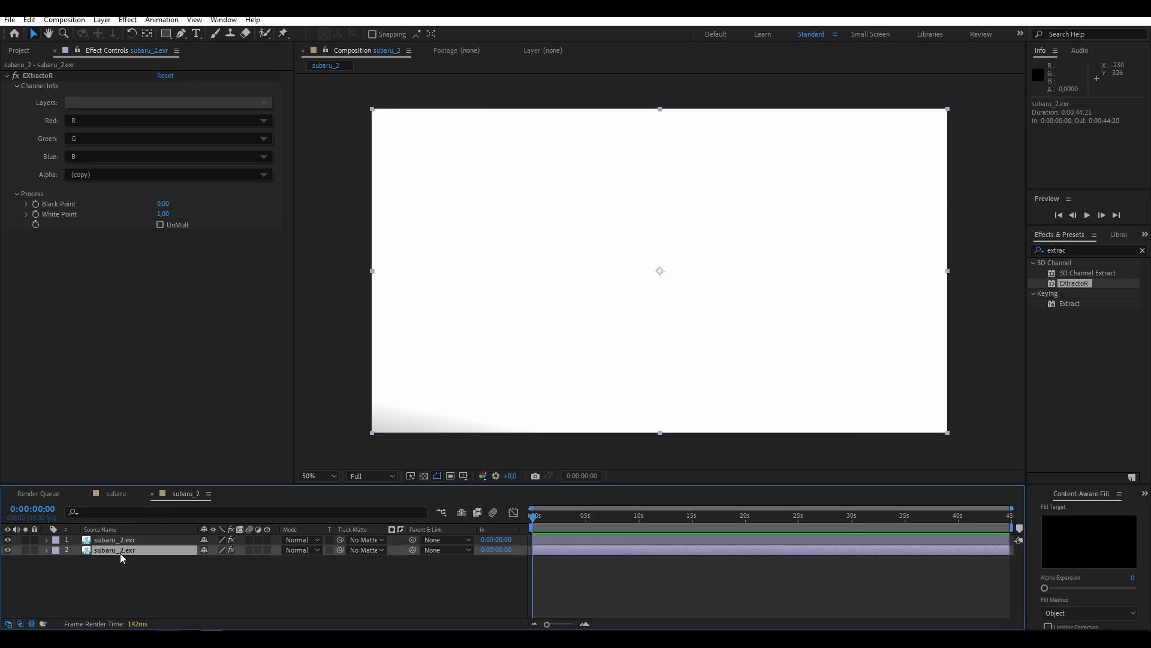
click(100, 102)
click(90, 338)
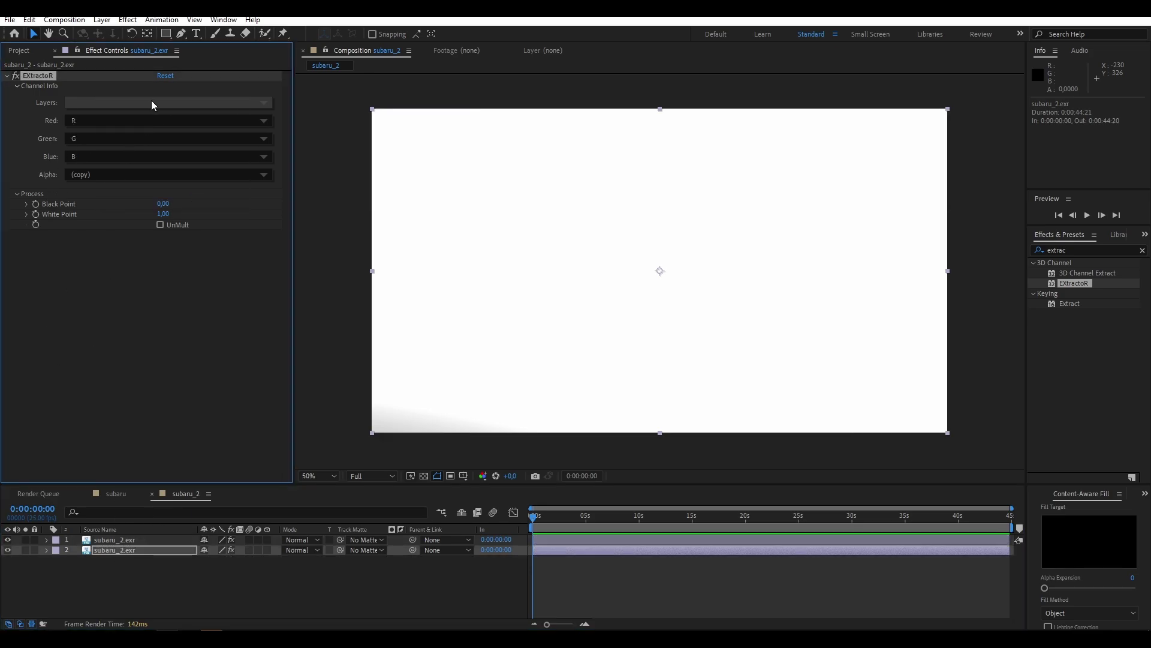
click(152, 102)
click(204, 108)
Hide the top layer and add OpenColorIO to the car layer with a Custom configuration.
click(7, 540)
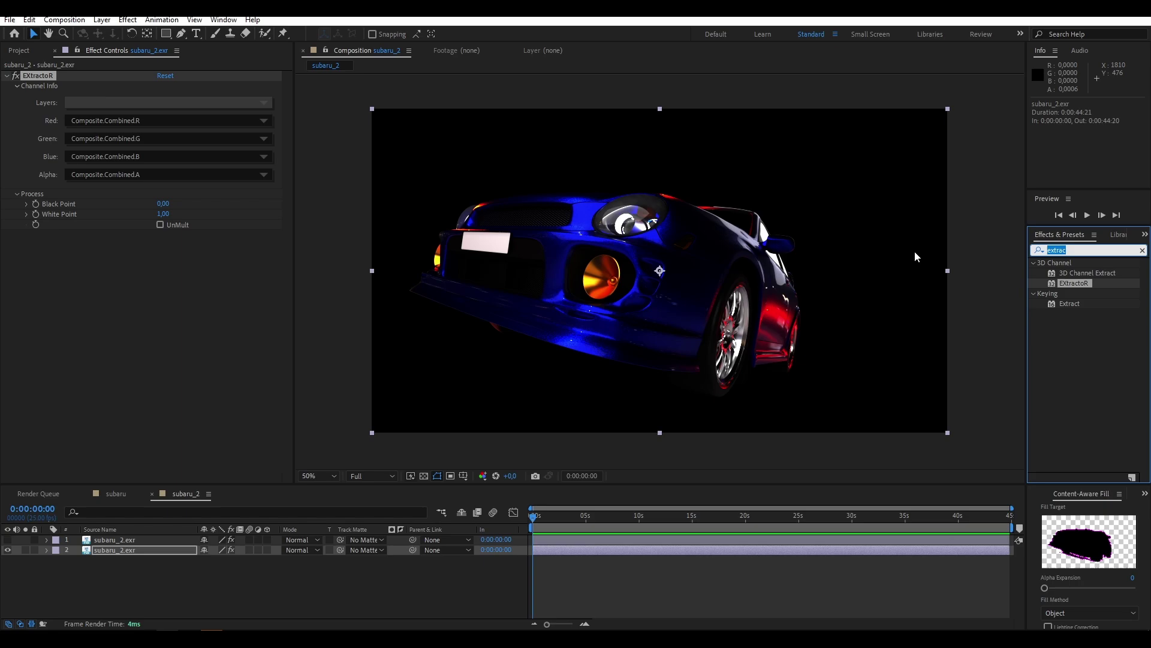
click(1079, 250)
text(open c)
key(BackSpace)
key(BackSpace)
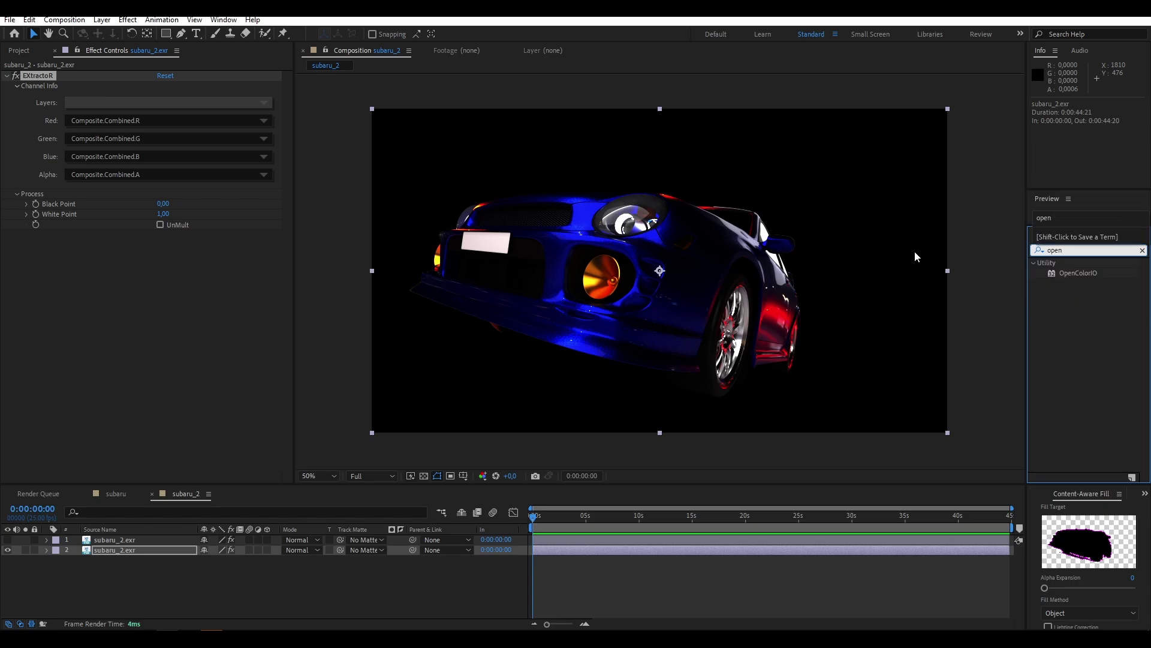
drag(1078, 273, 142, 255)
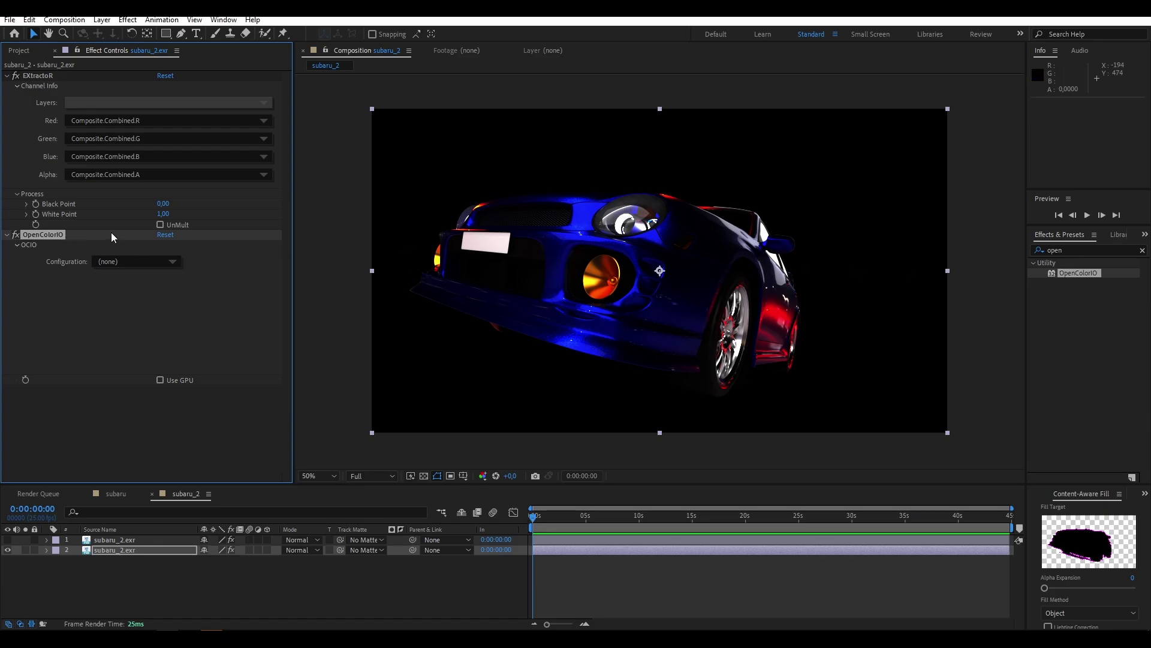
click(120, 262)
click(156, 305)
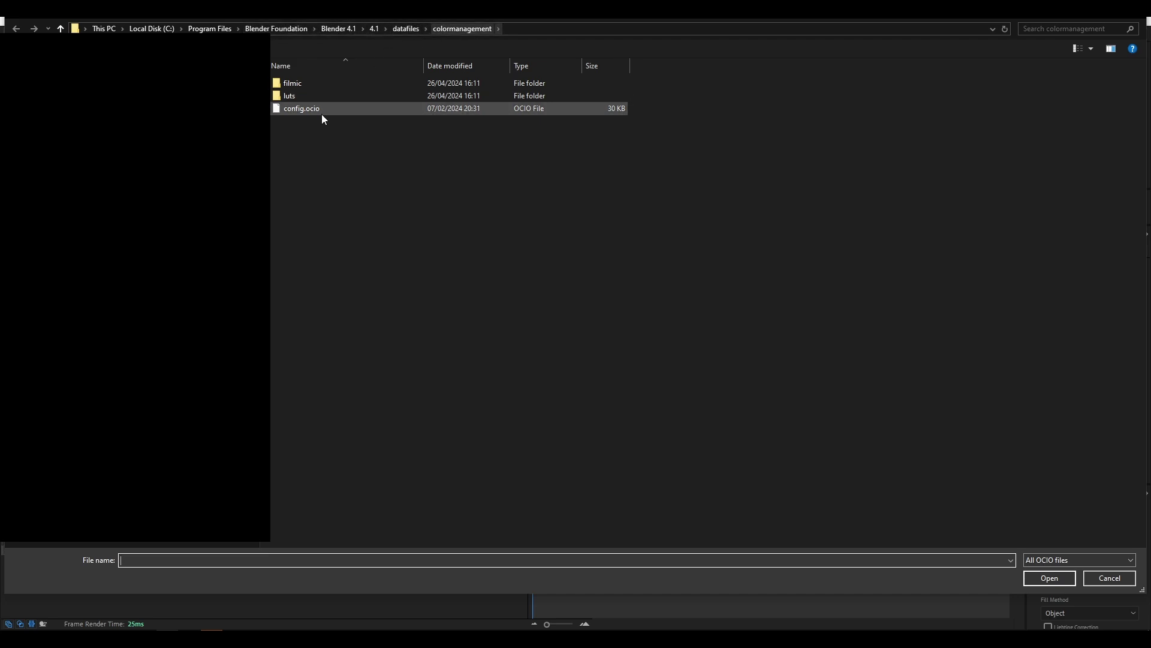
Load Blender's config.ocio, set Output Space to AgX Base sRGB, and re-show the depth layer.
click(303, 110)
double_click(304, 110)
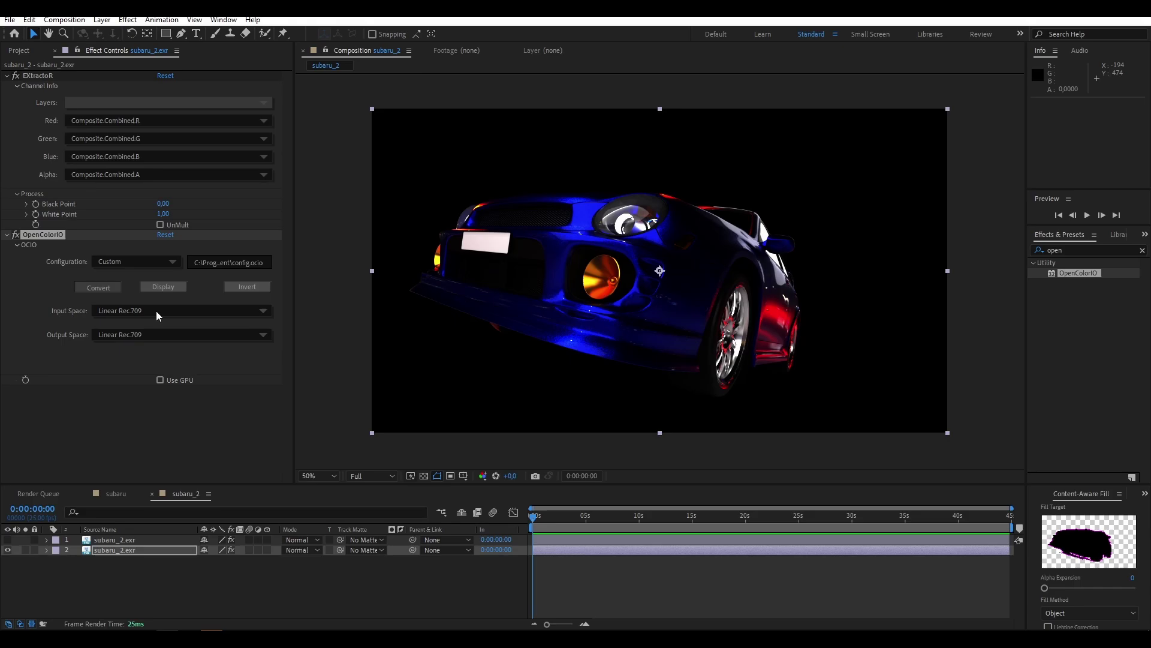
click(145, 335)
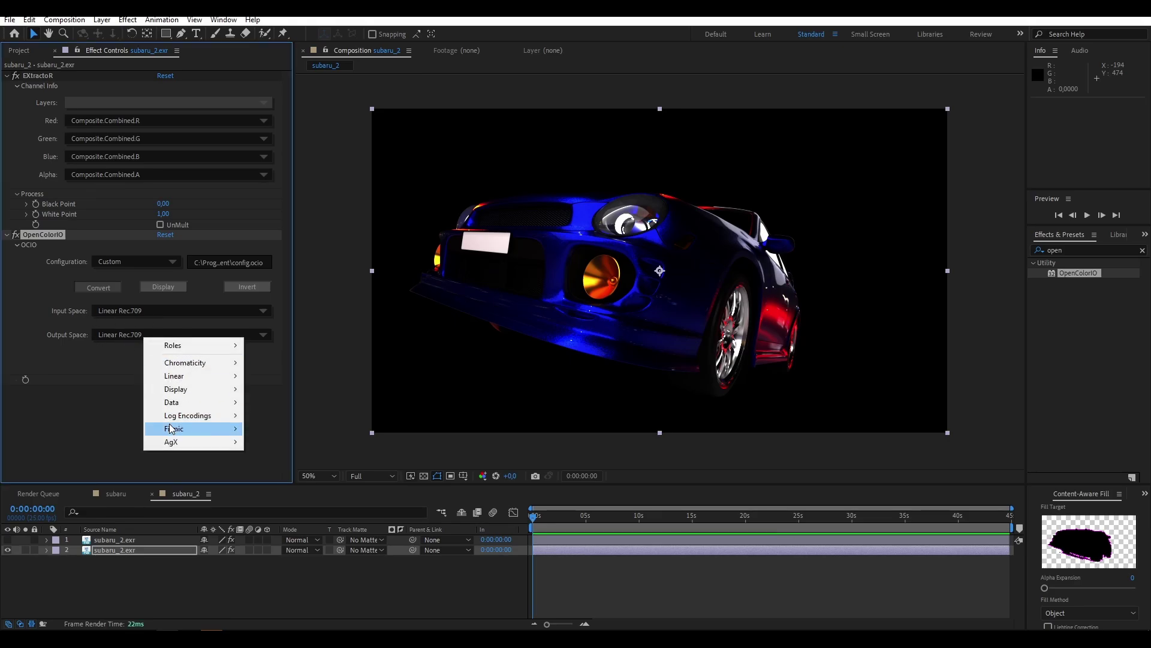
click(104, 330)
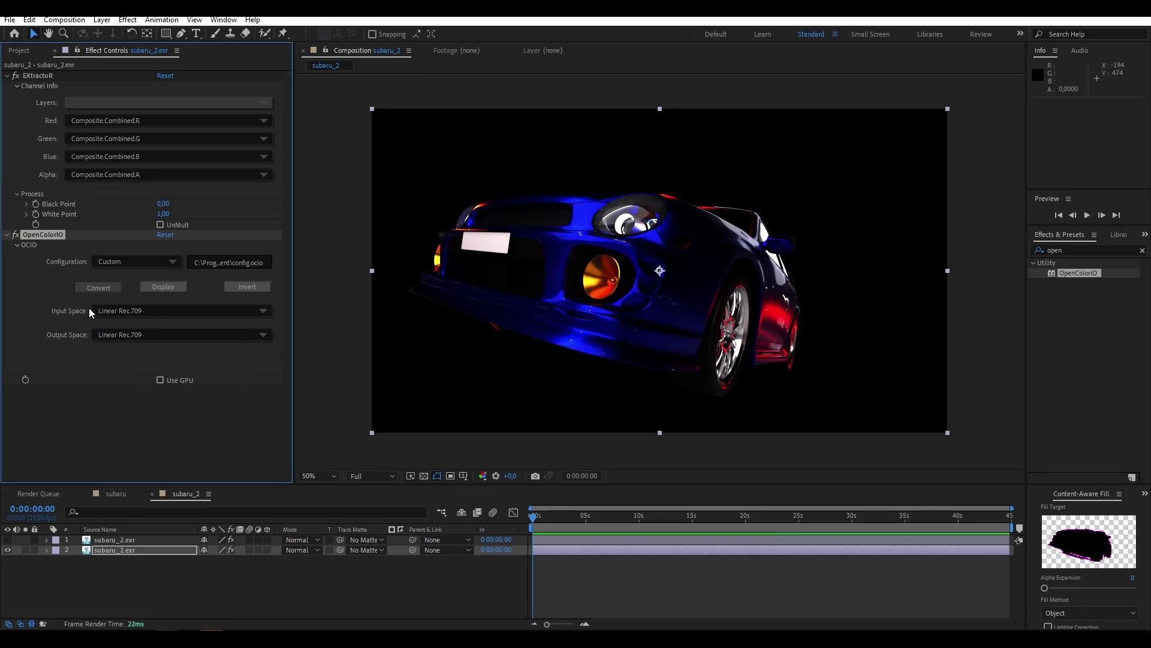
click(123, 335)
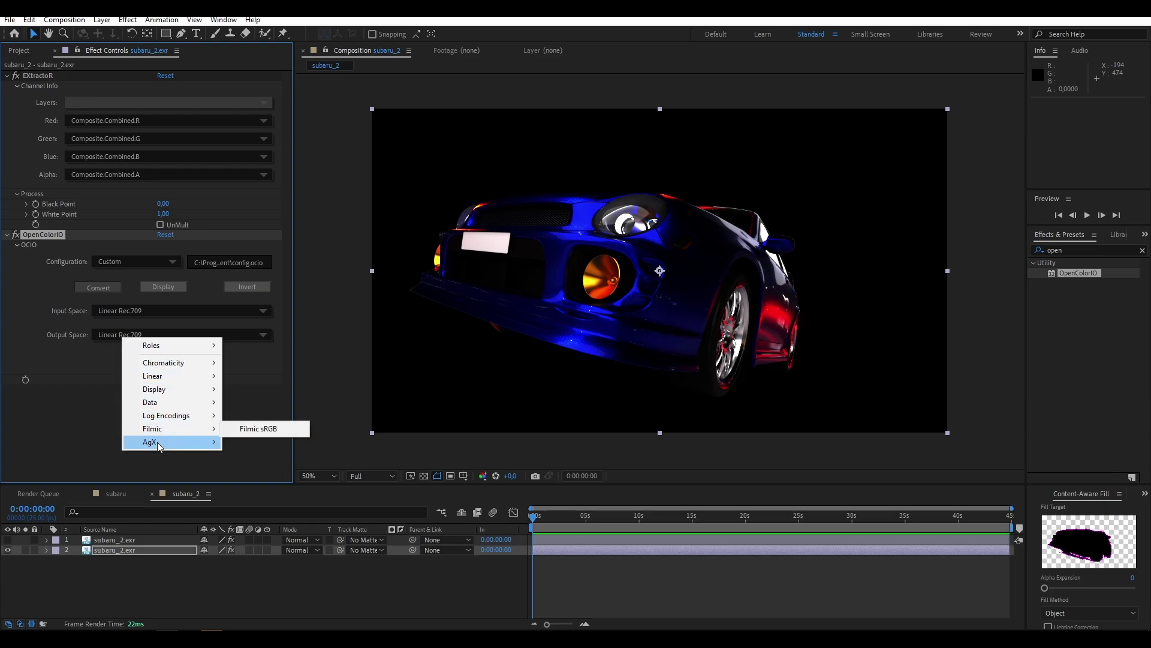
mouse_move(160, 447)
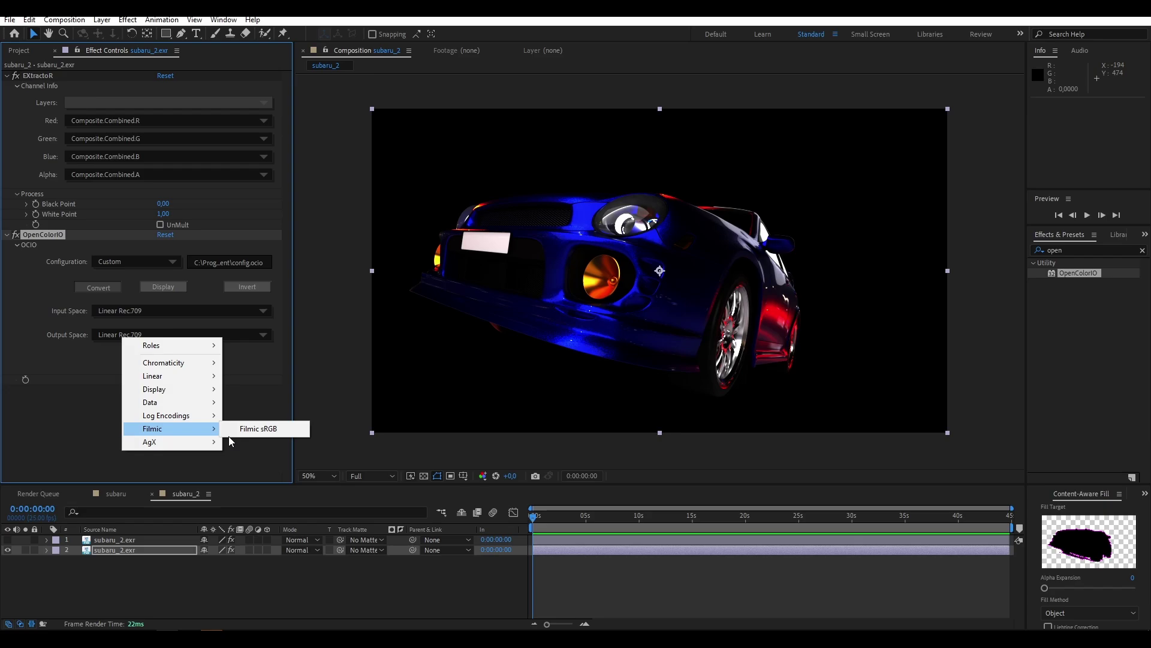
mouse_move(216, 443)
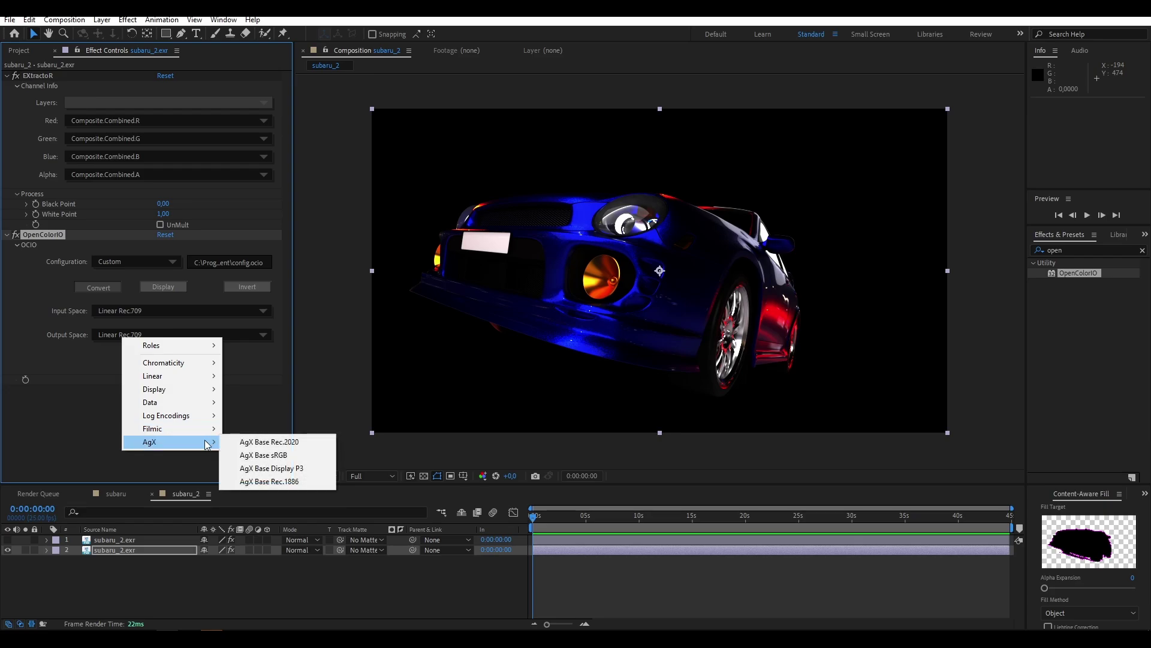
click(262, 457)
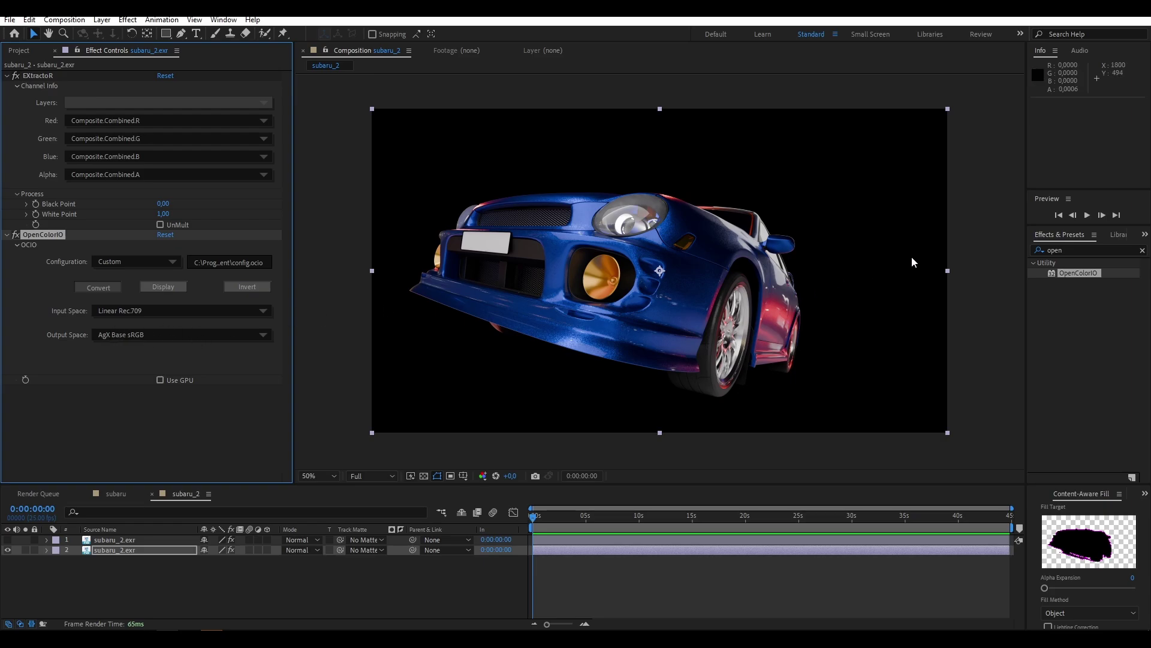
click(424, 476)
click(7, 540)
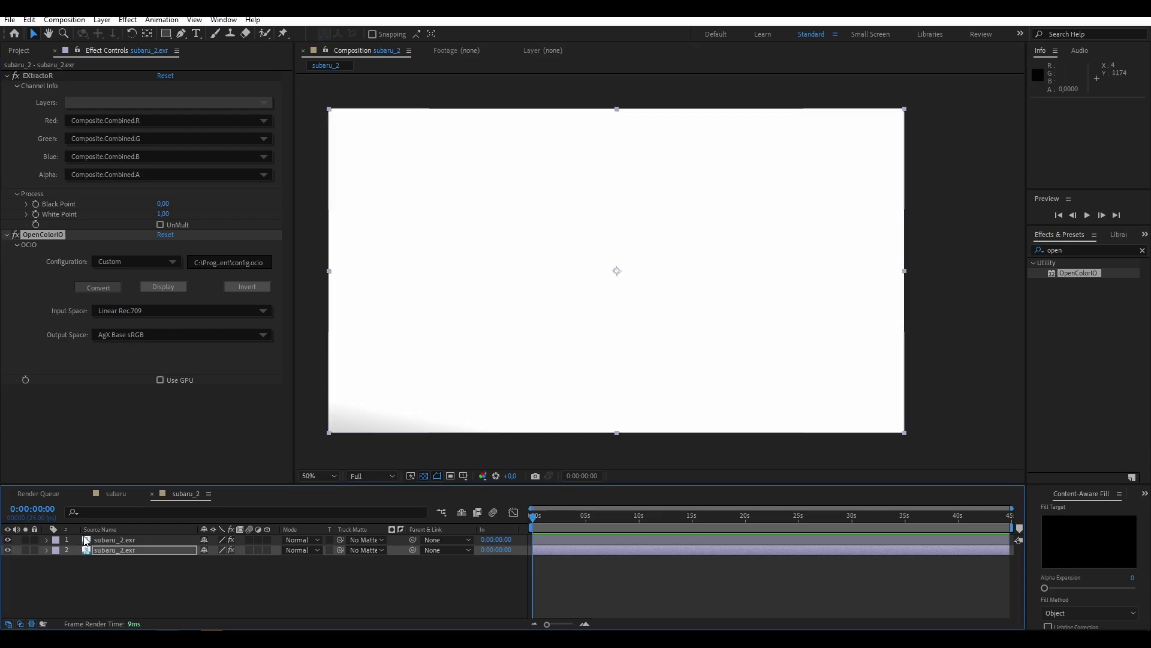
click(101, 539)
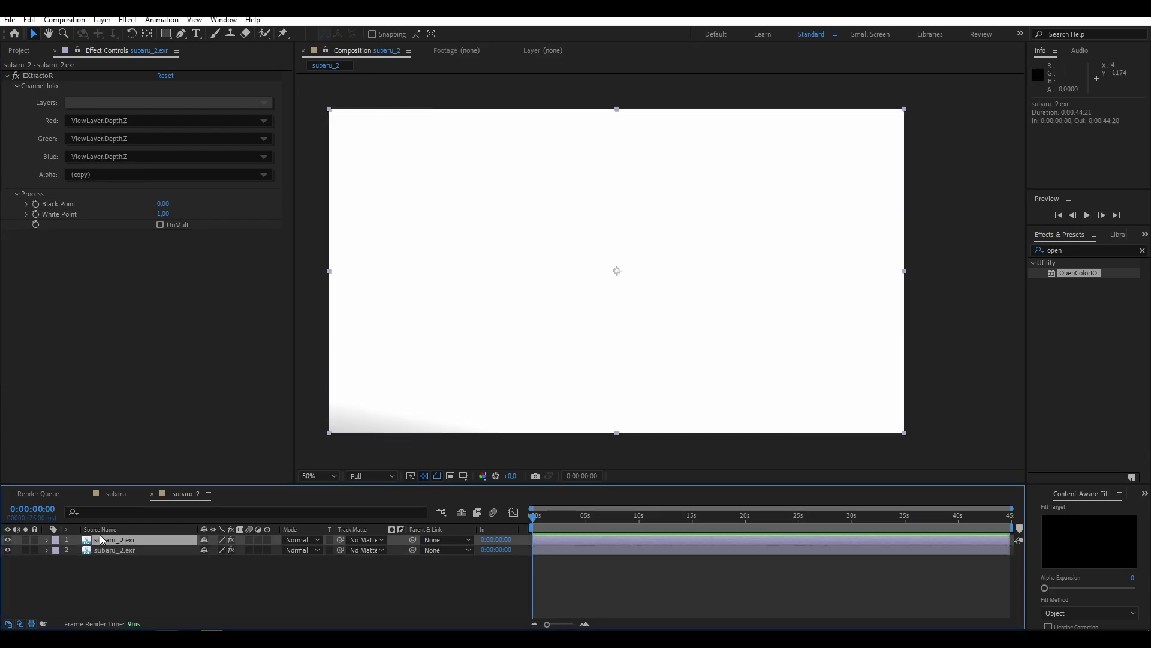
click(35, 78)
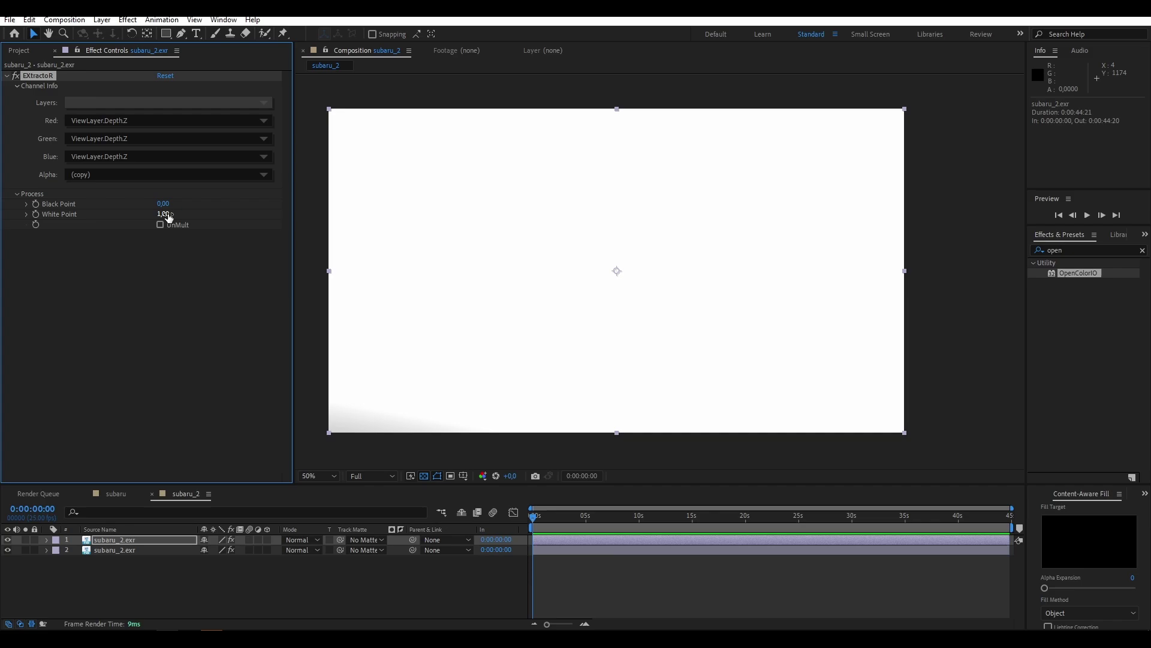
click(168, 215)
text(2)
key(Return)
click(168, 214)
text(2)
key(Return)
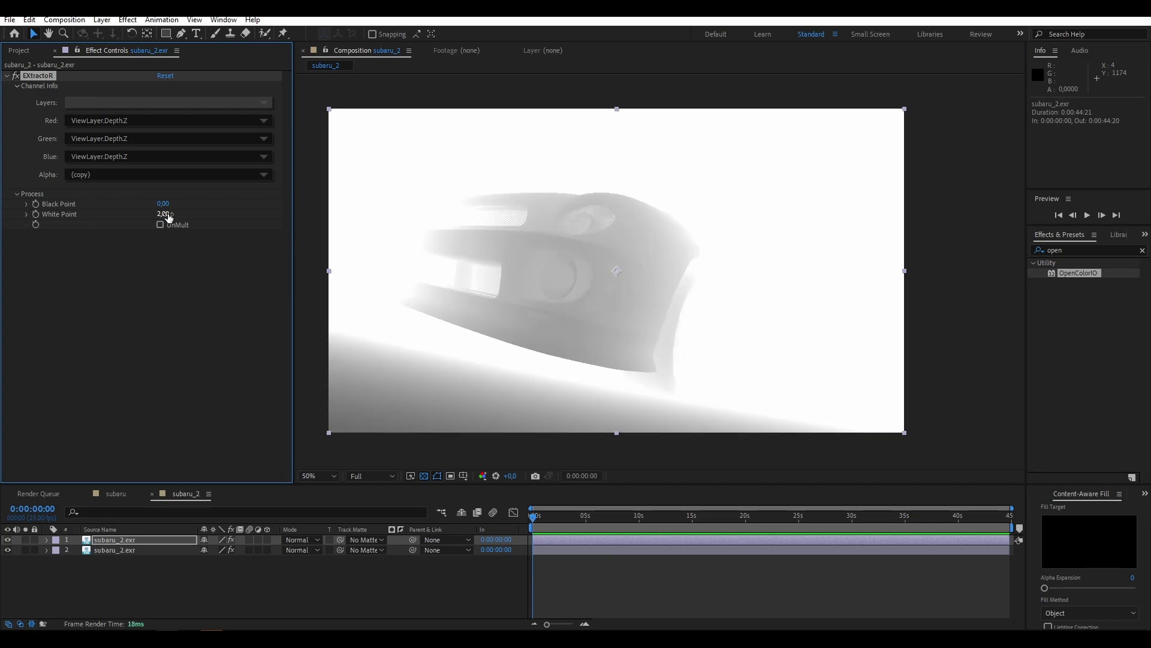
click(167, 215)
text(3)
key(Return)
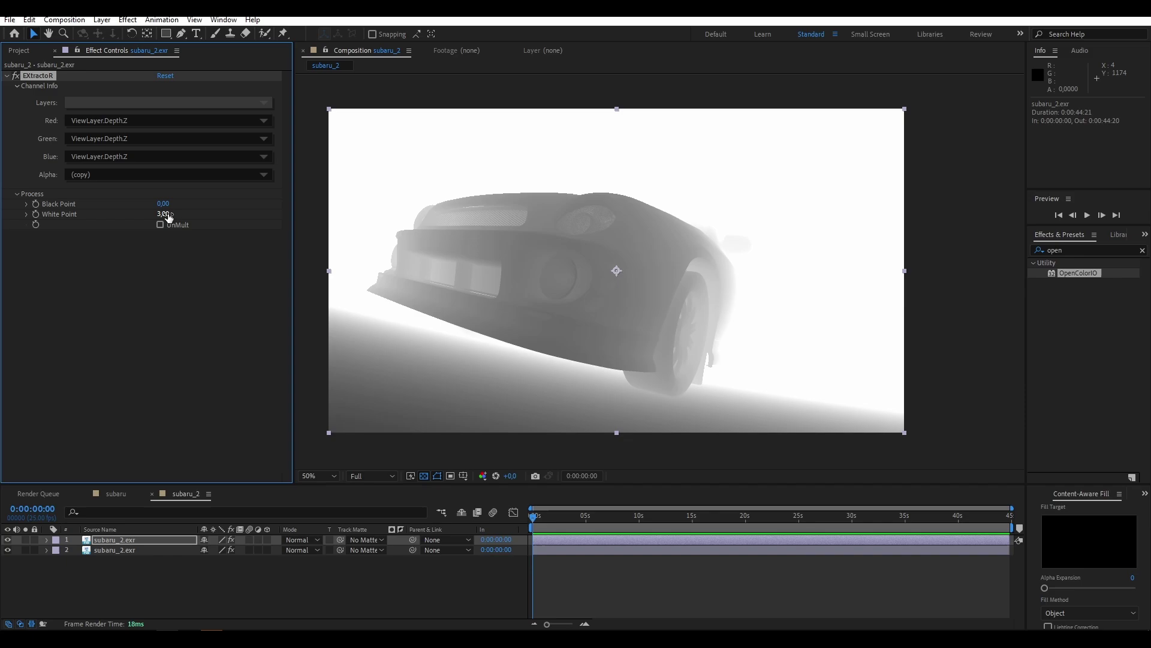
click(166, 215)
text(4)
key(Return)
click(168, 214)
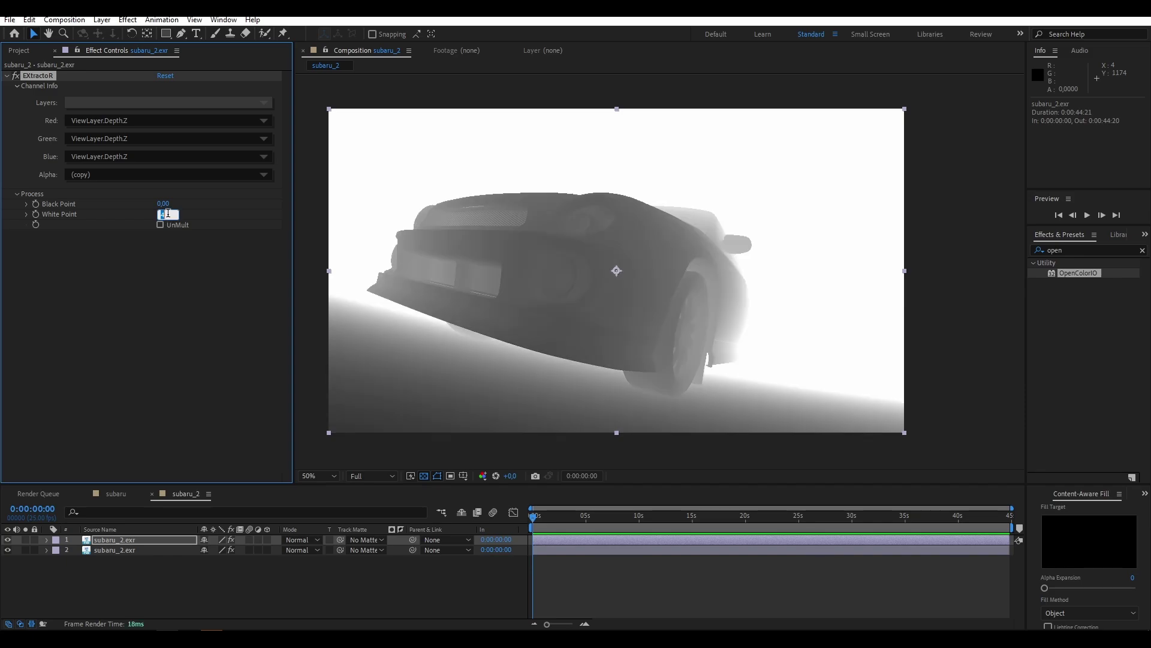
text(5)
key(Return)
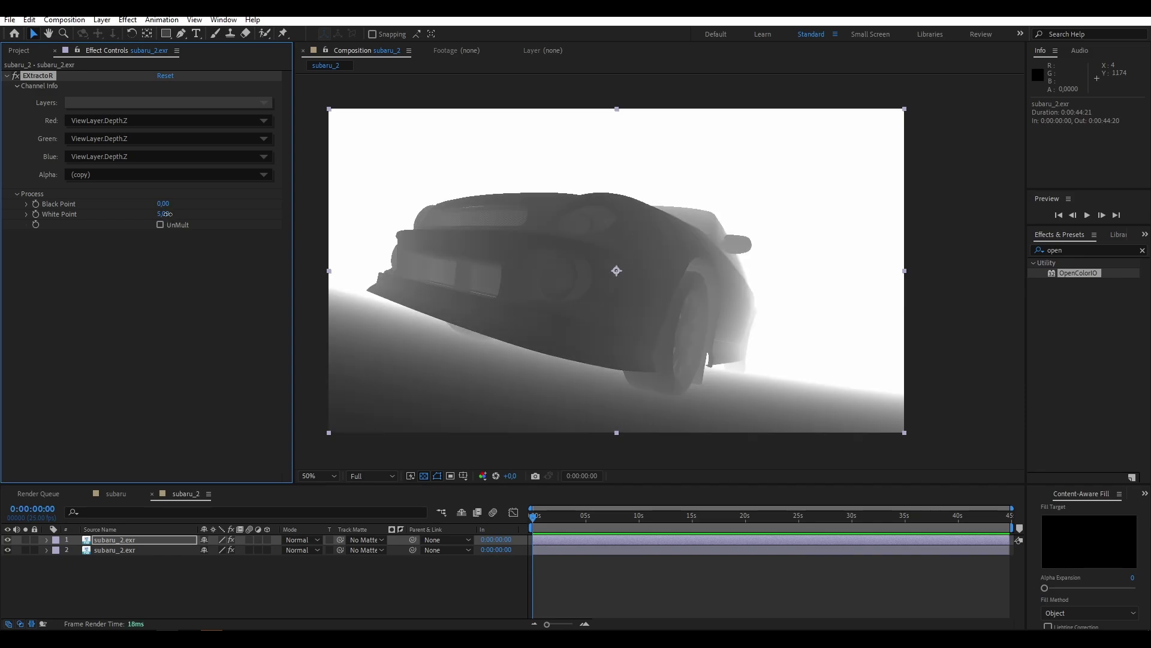
click(168, 214)
text(10)
key(Return)
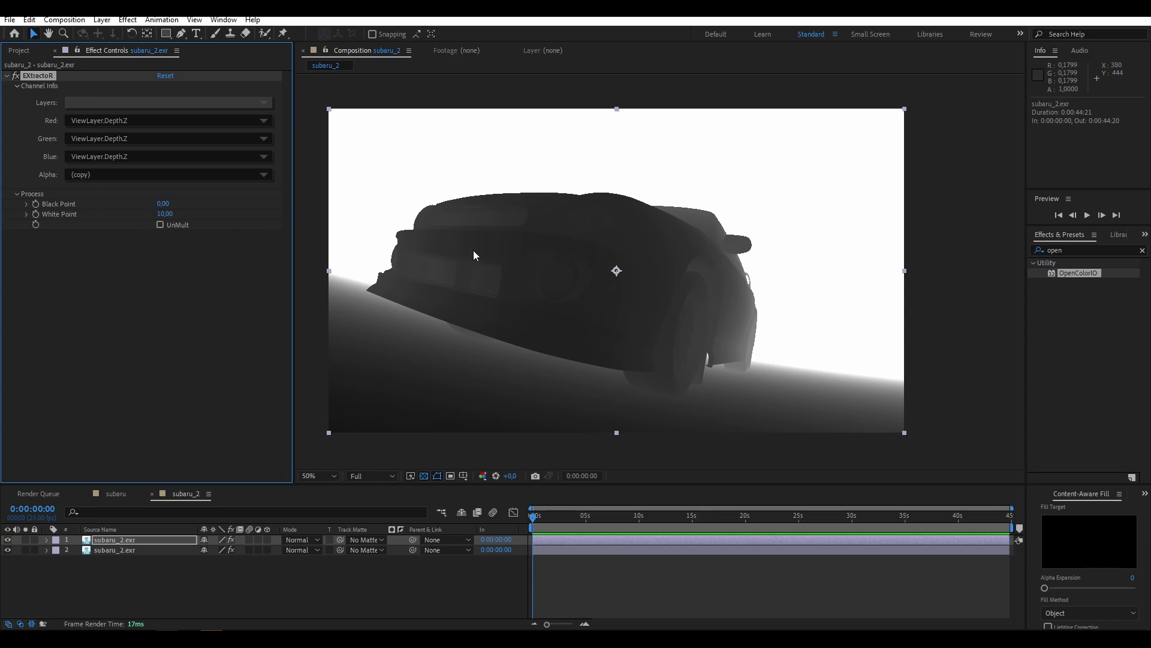
drag(165, 213, 124, 234)
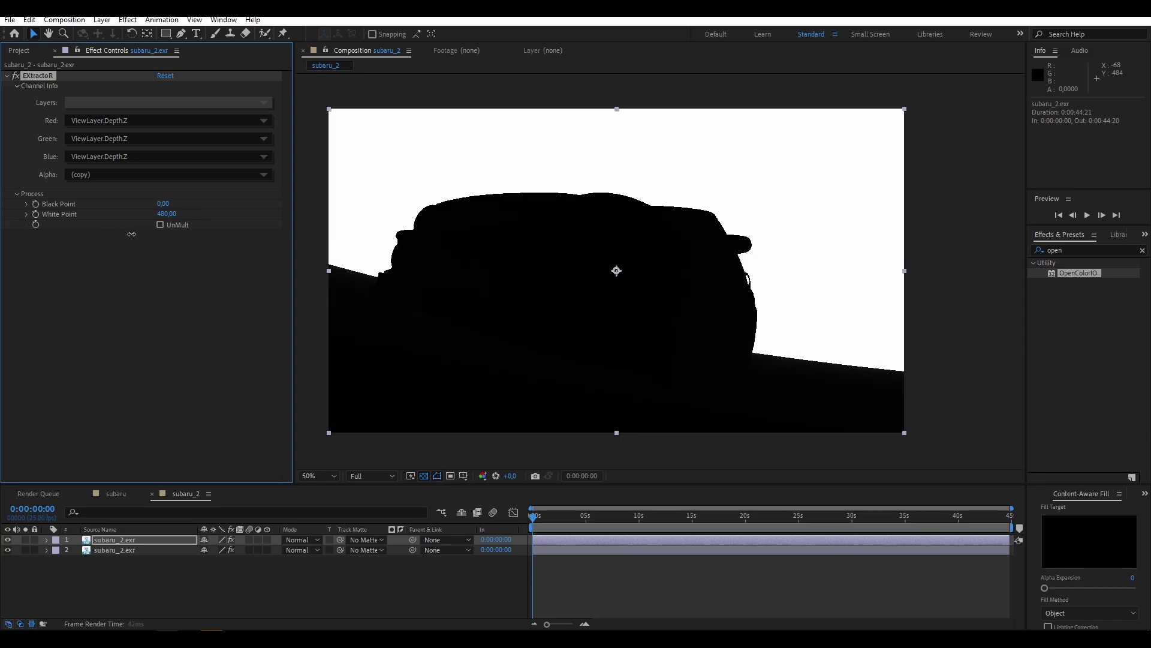
click(167, 214)
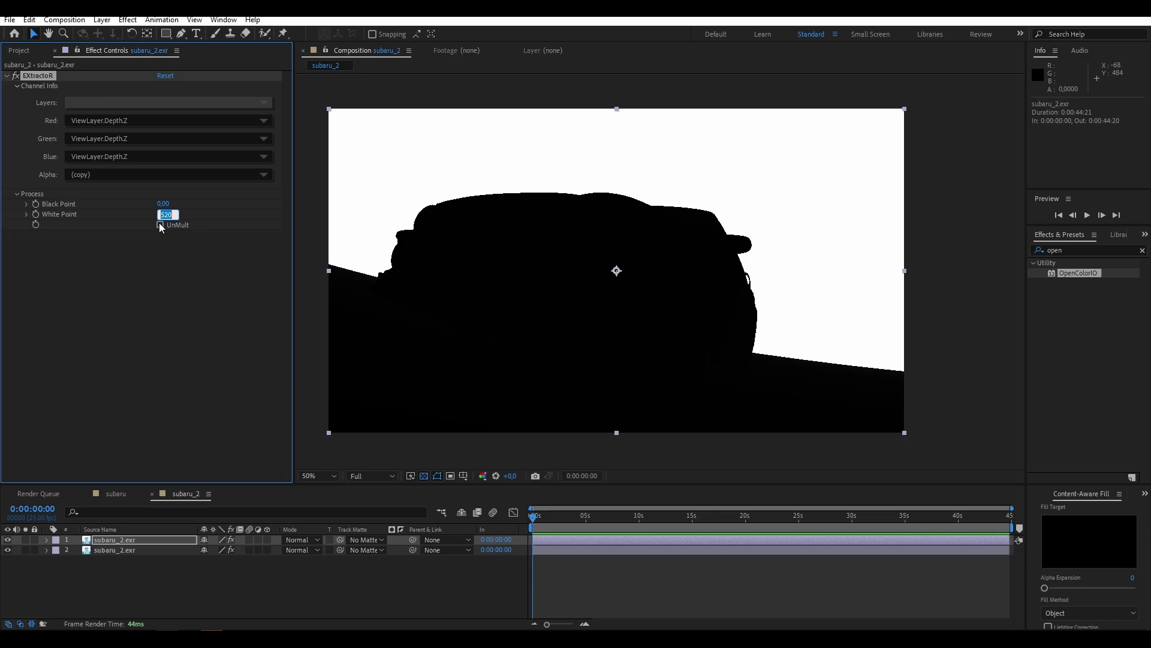
text(1420)
key(Return)
click(169, 214)
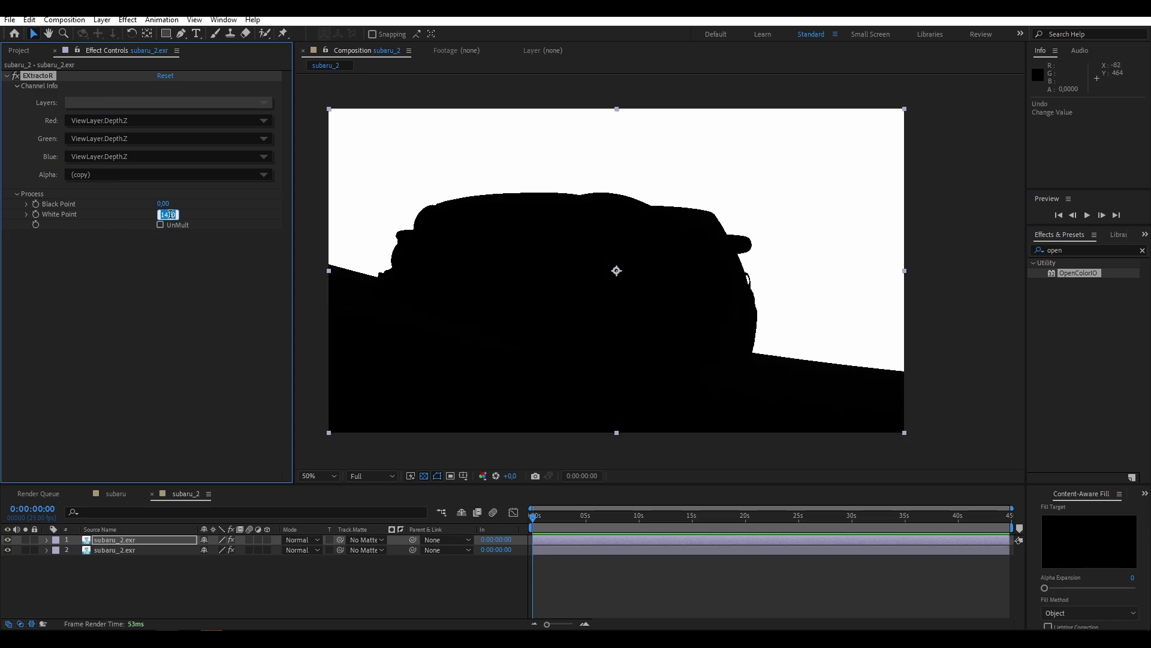
text(1)
key(Return)
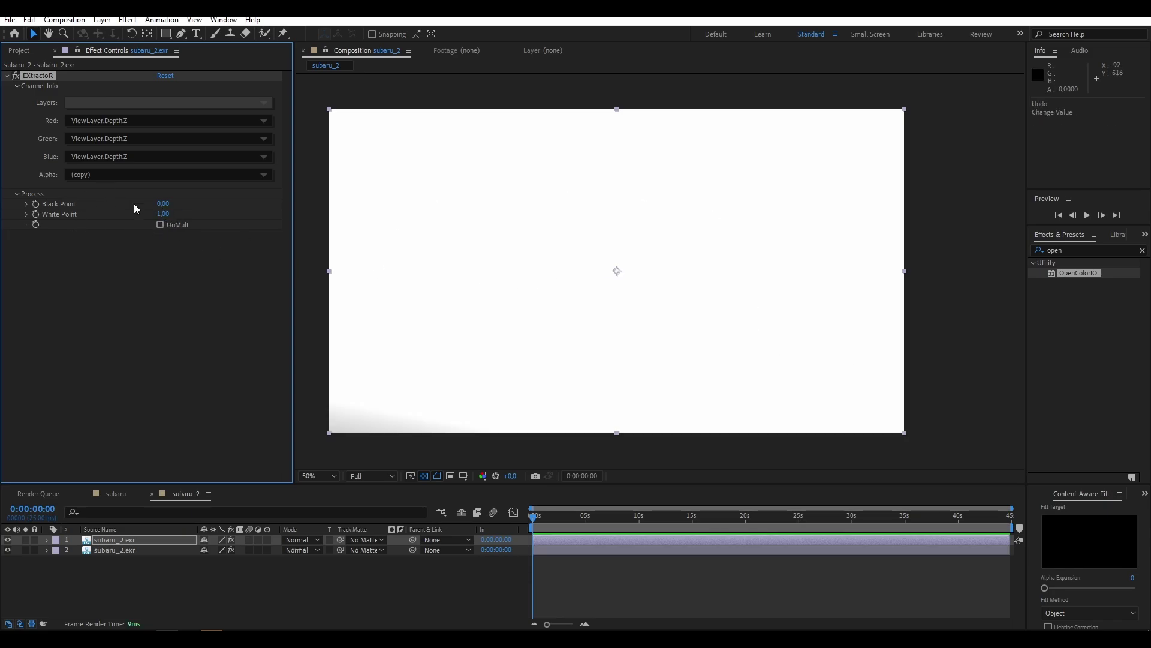
Add Exposure at -6.78 to the depth layer, then hide that layer.
click(1079, 250)
text(expos)
drag(1078, 422, 410, 274)
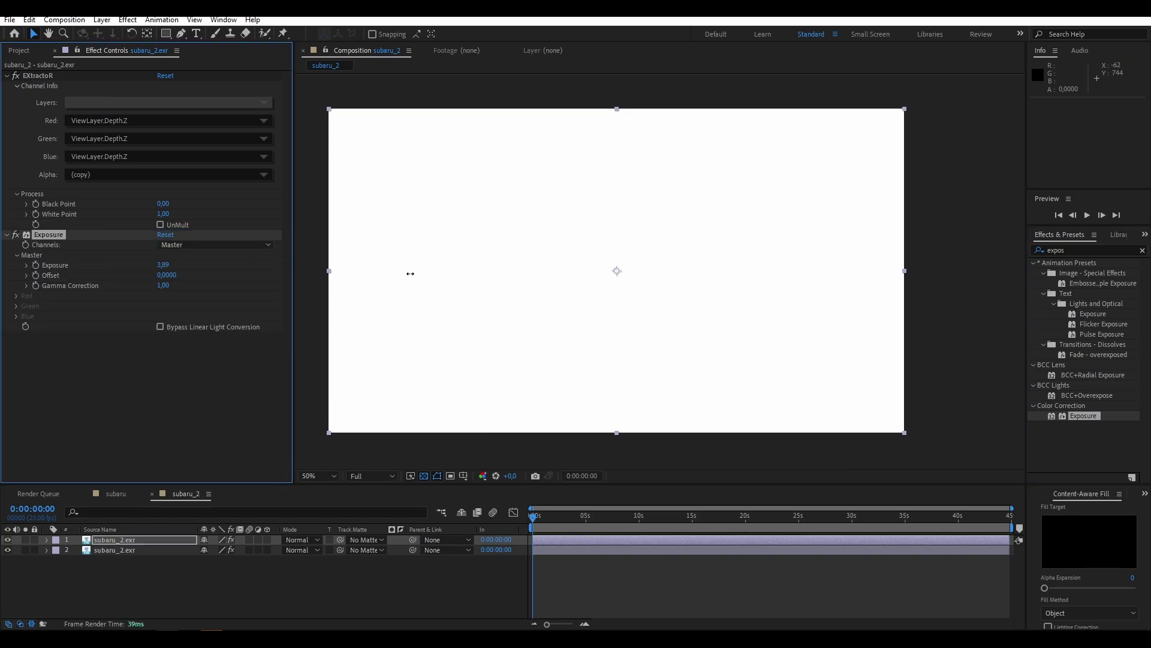
drag(188, 278, 100, 276)
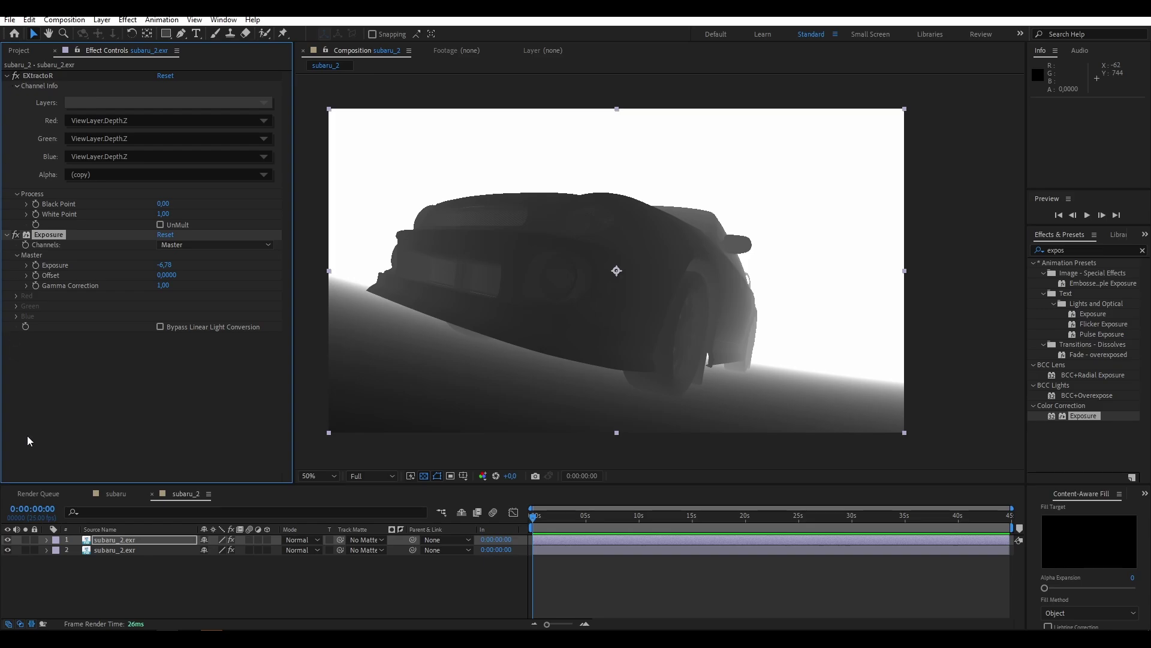
click(7, 539)
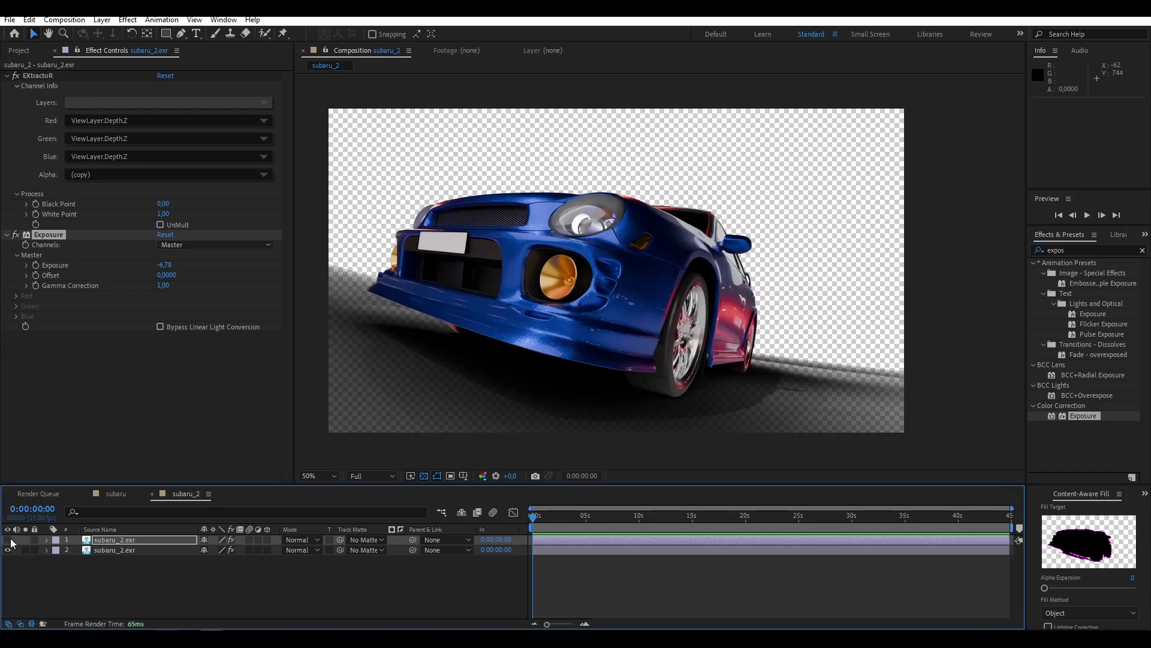
click(158, 564)
Add an adjustment layer below the top layer and apply Camera Lens Blur to it.
right_click(176, 577)
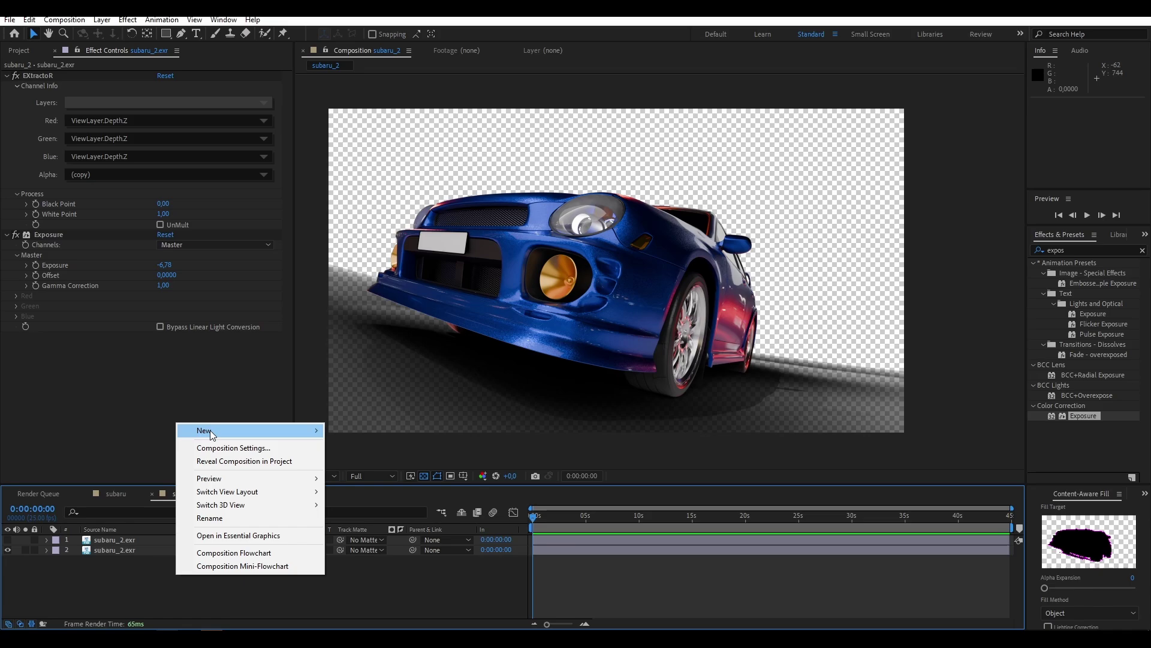
mouse_move(204, 431)
click(376, 528)
drag(161, 539, 146, 555)
click(1065, 231)
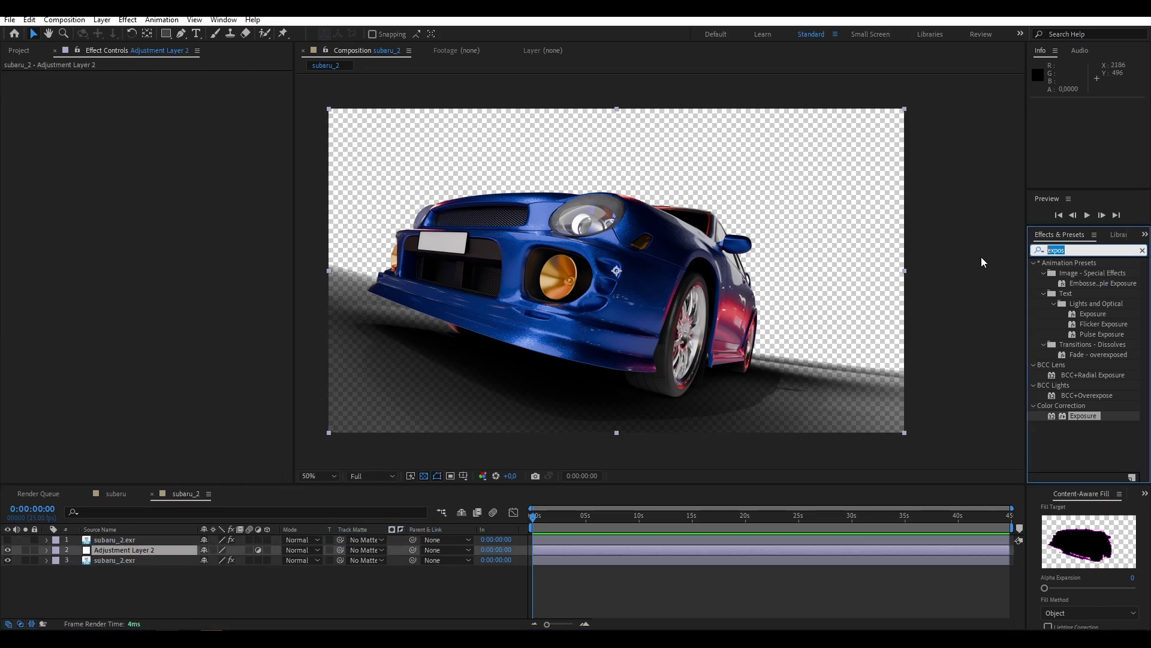
text(camera)
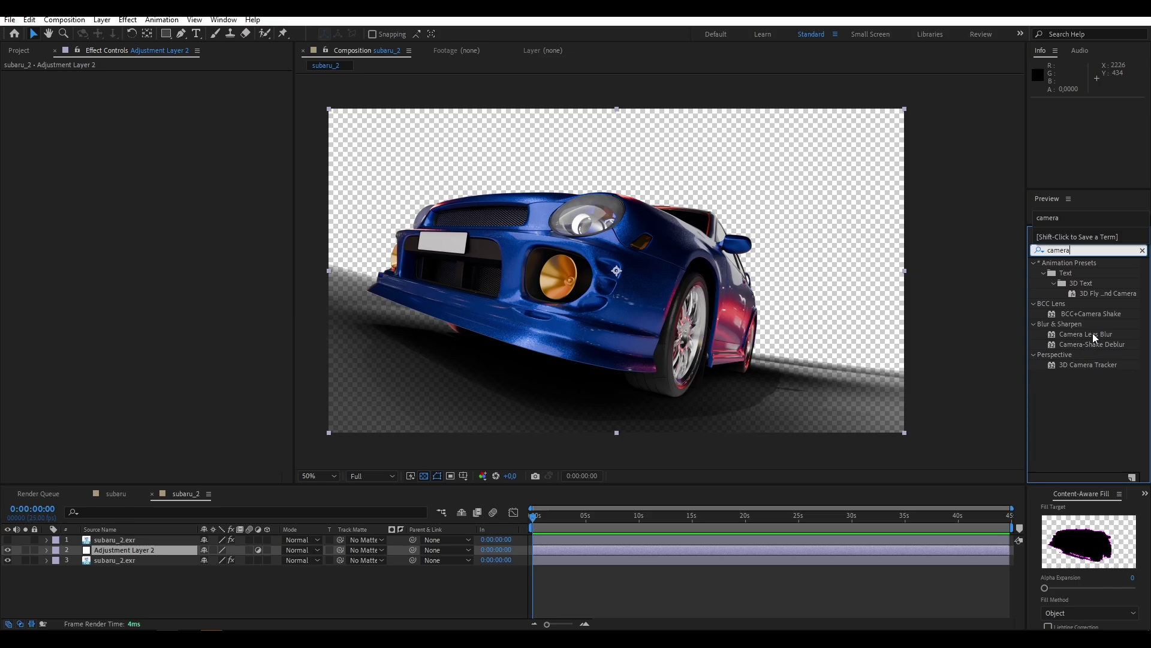
drag(1093, 333, 120, 550)
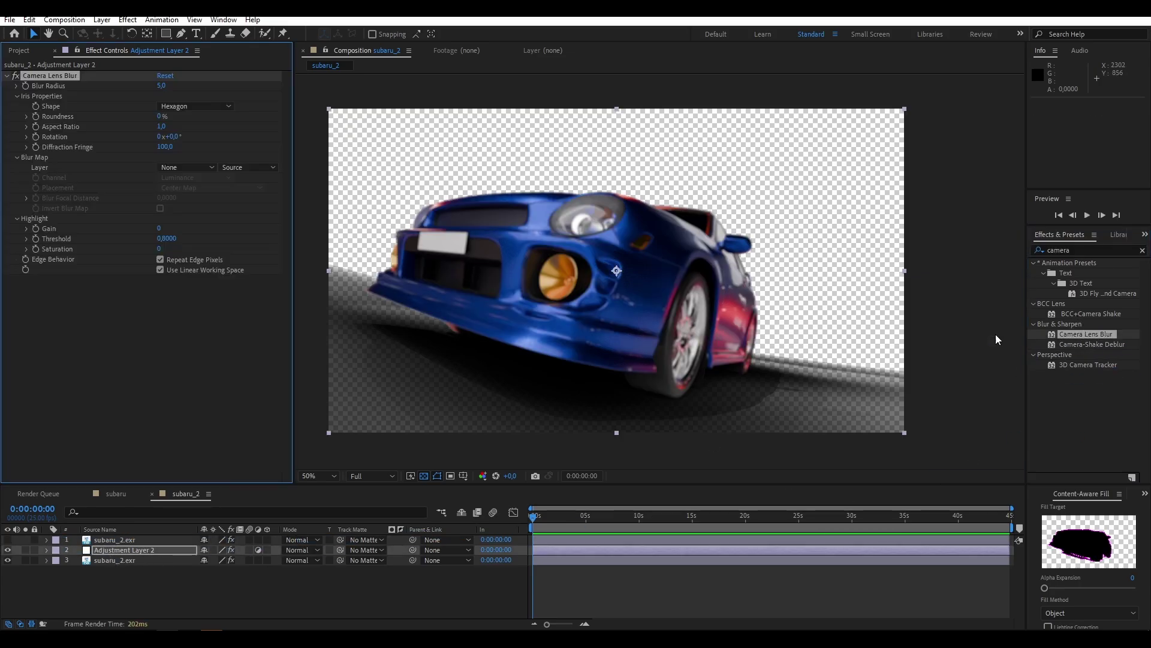
Set the blur map layer to the top EXR layer and rename that layer 'depth'.
click(187, 167)
click(194, 198)
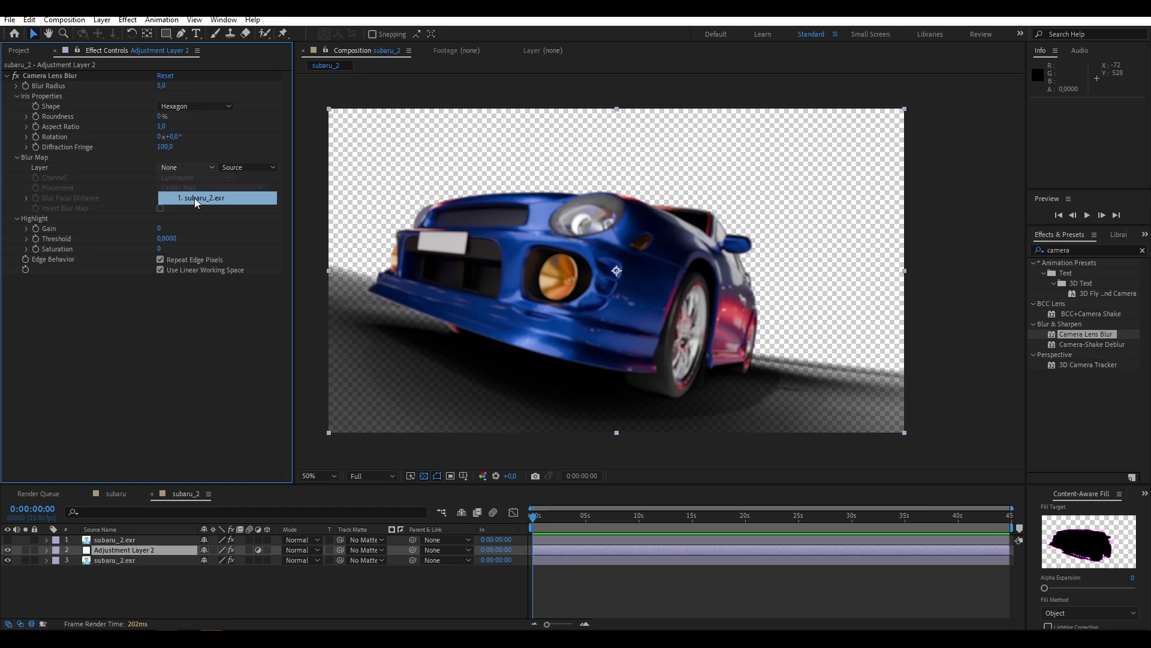
click(101, 542)
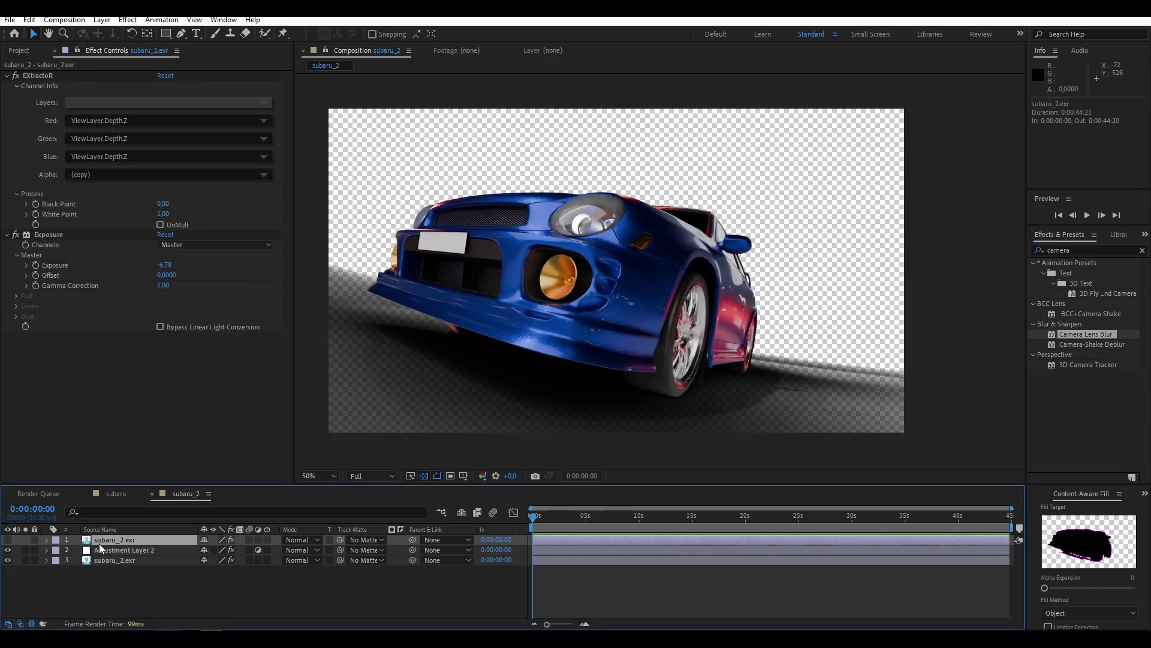
key(Return)
text(depth)
key(Return)
Set the blur map source to Effects & Masks and review the blur near the headlight.
click(139, 548)
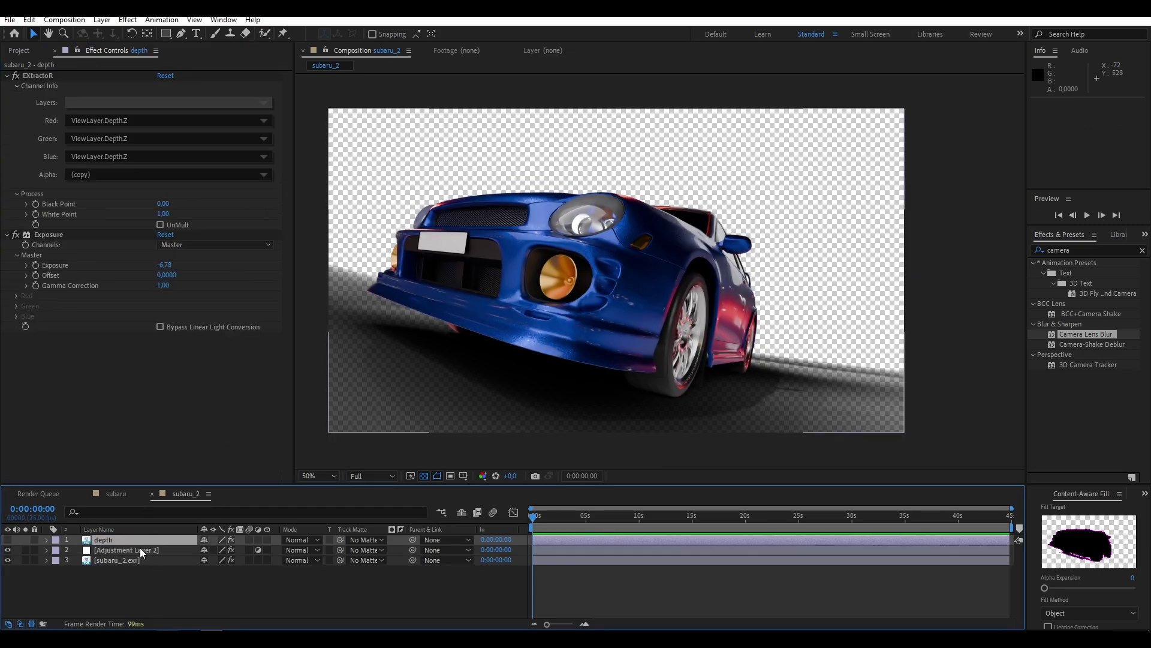
click(242, 168)
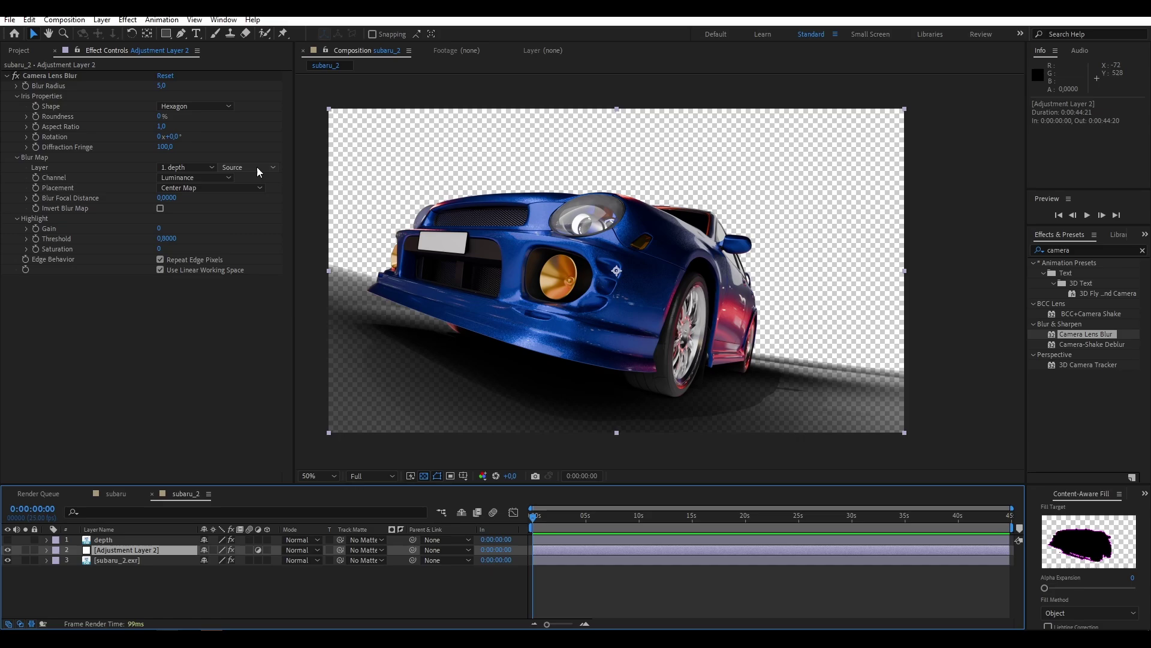
click(255, 167)
click(229, 170)
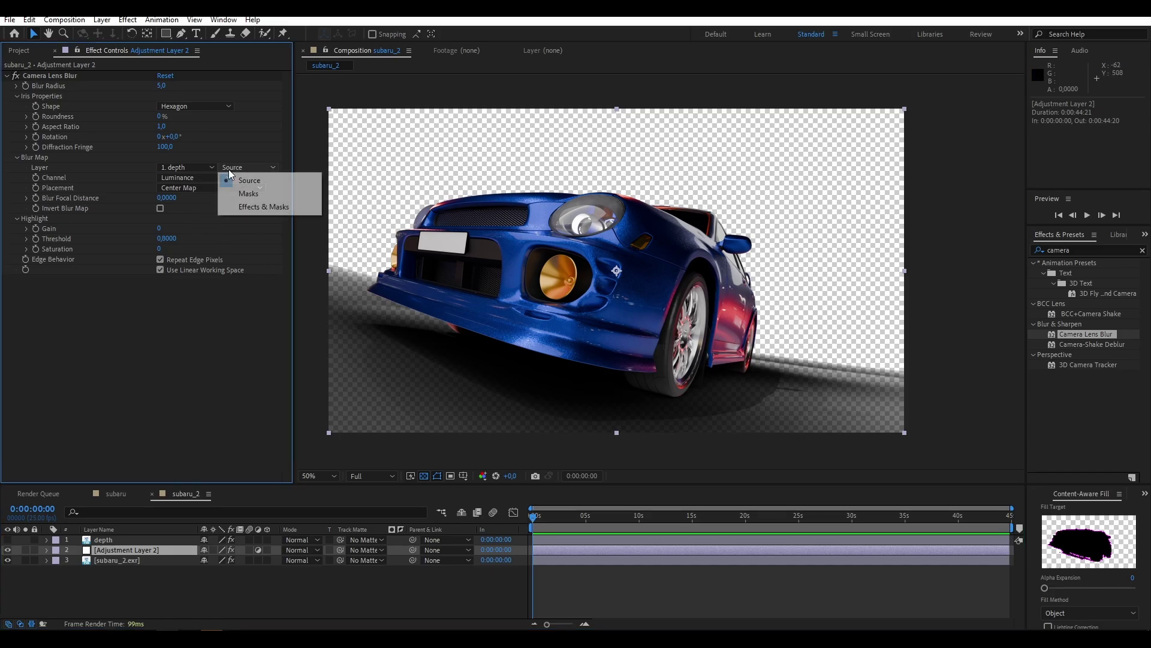
click(261, 206)
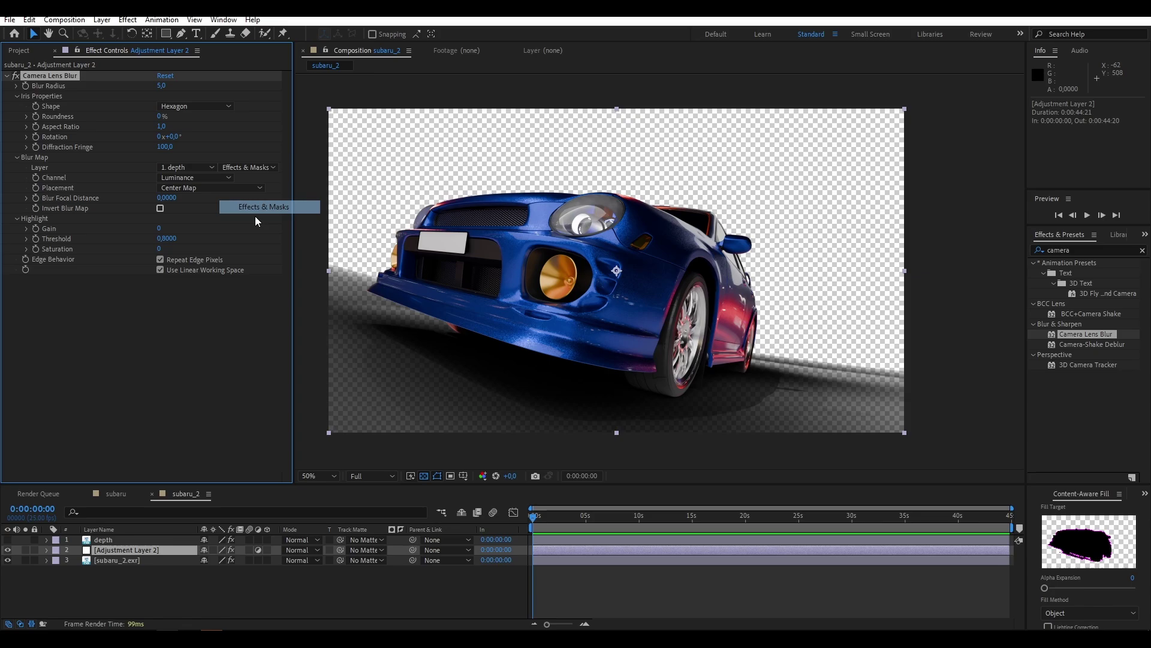
click(102, 540)
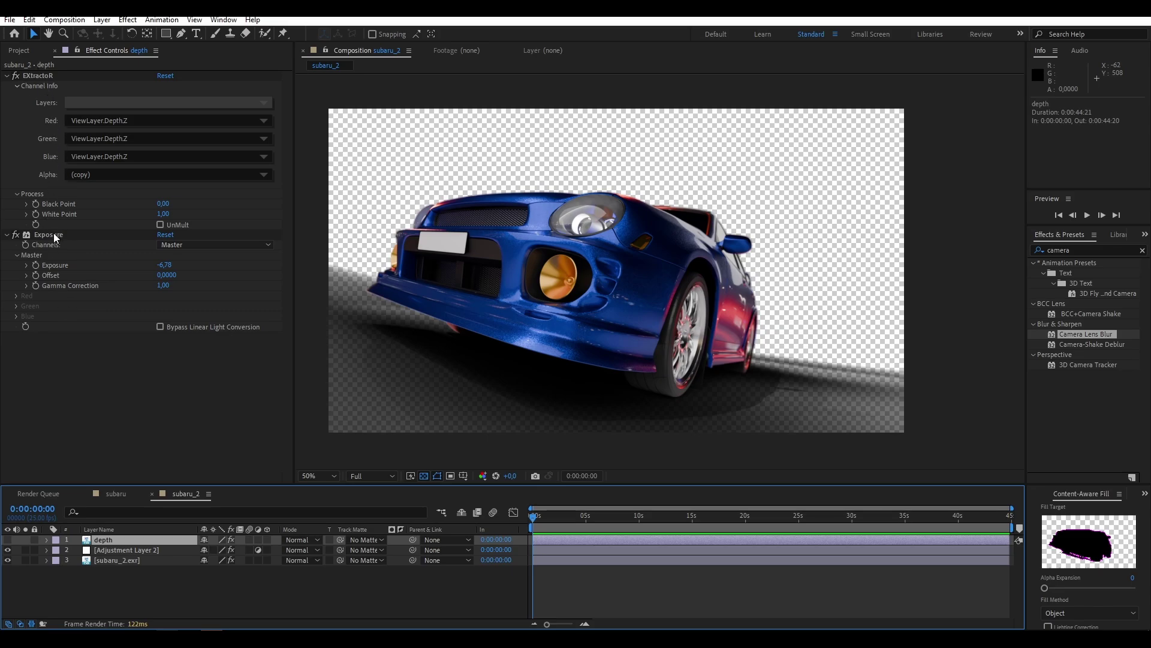
click(101, 550)
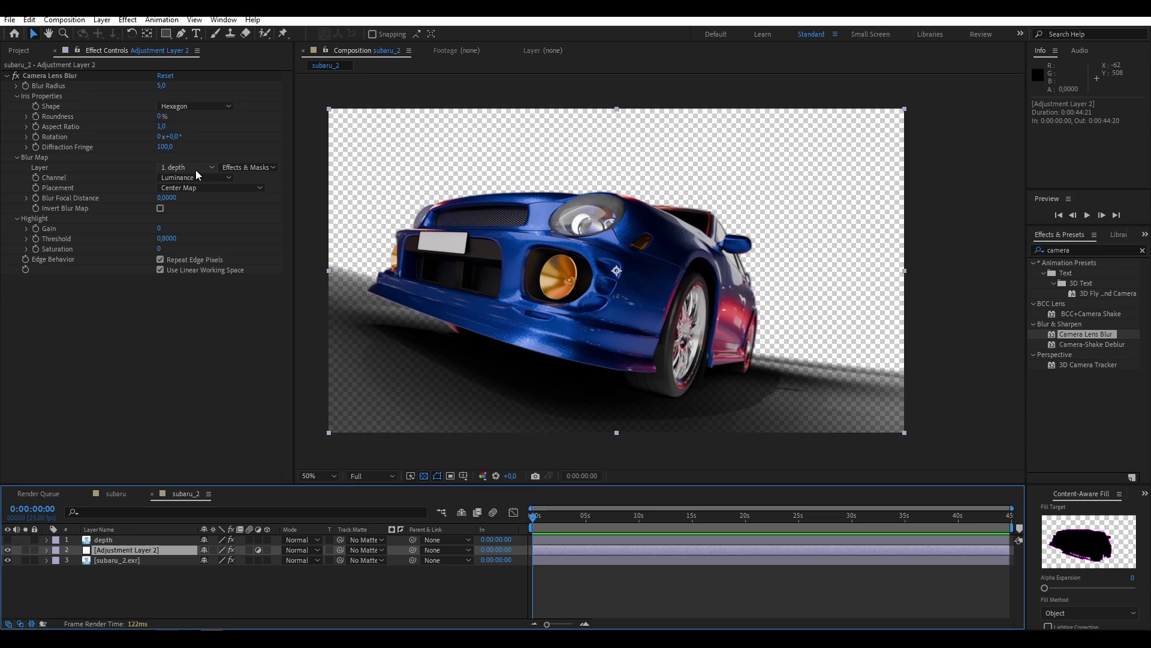
click(714, 193)
key(h)
scroll(714, 192, up, 2)
drag(776, 209, 658, 203)
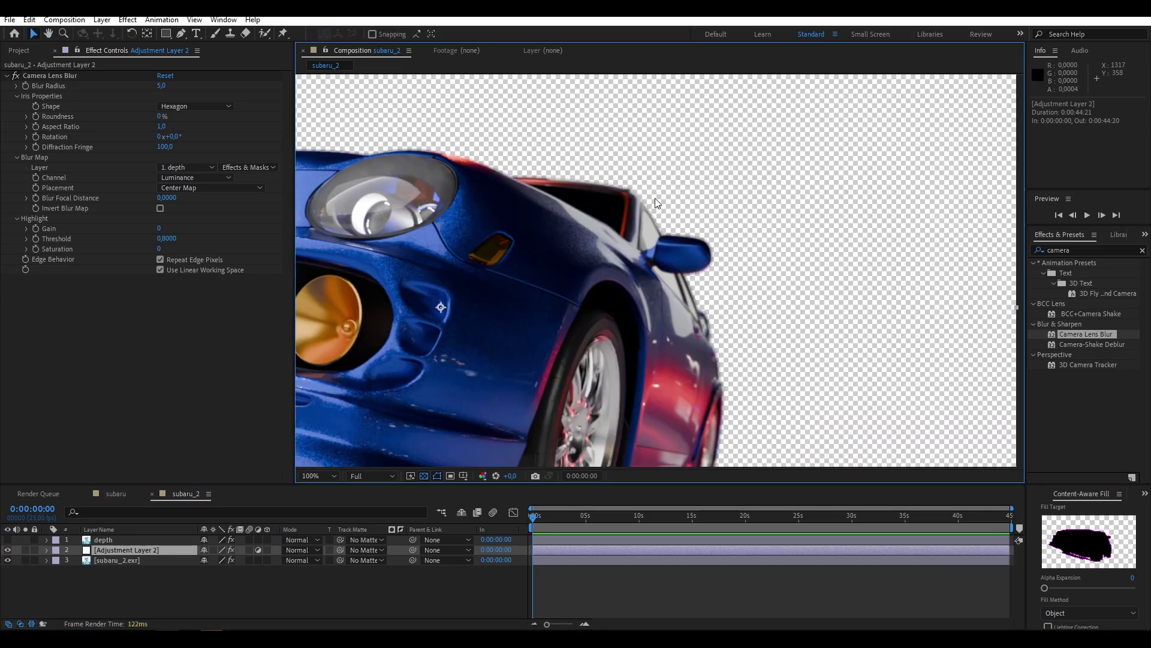
Create a new solid layer and apply Gradient Ramp to it.
right_click(150, 588)
mouse_move(203, 451)
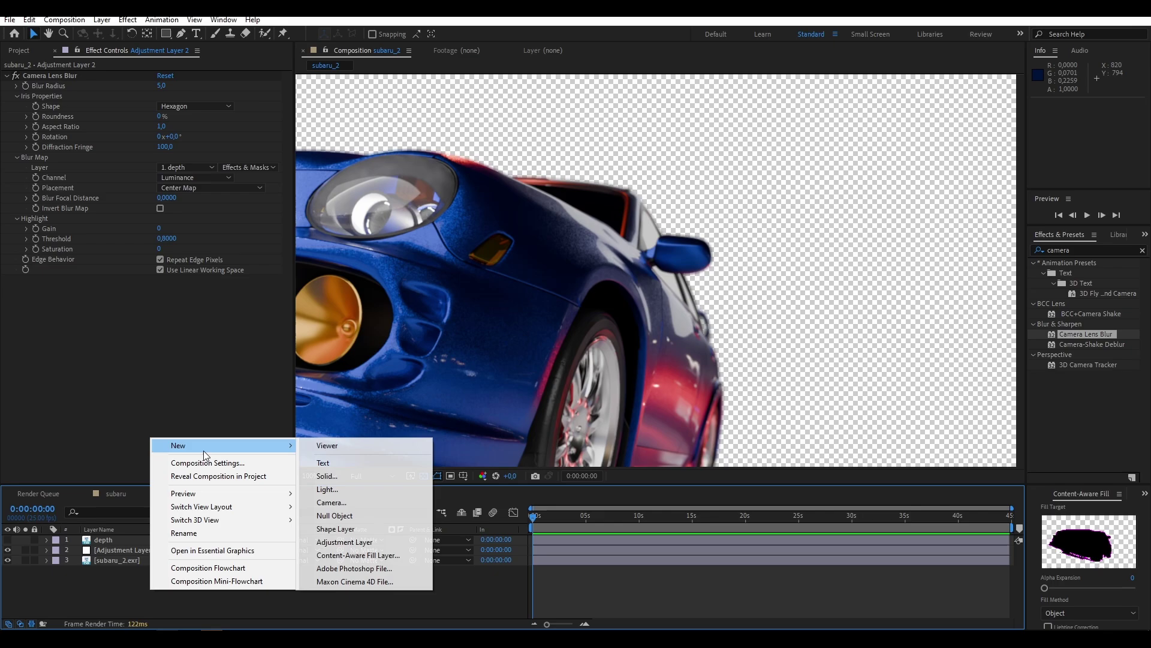
click(318, 479)
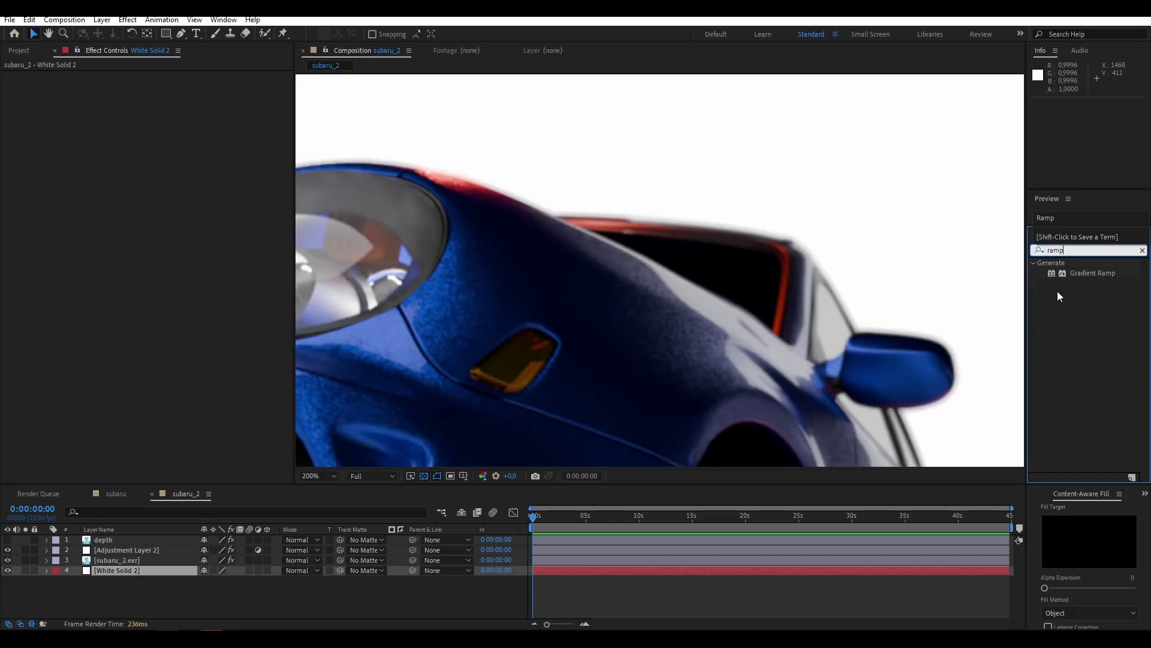
drag(1092, 273, 141, 570)
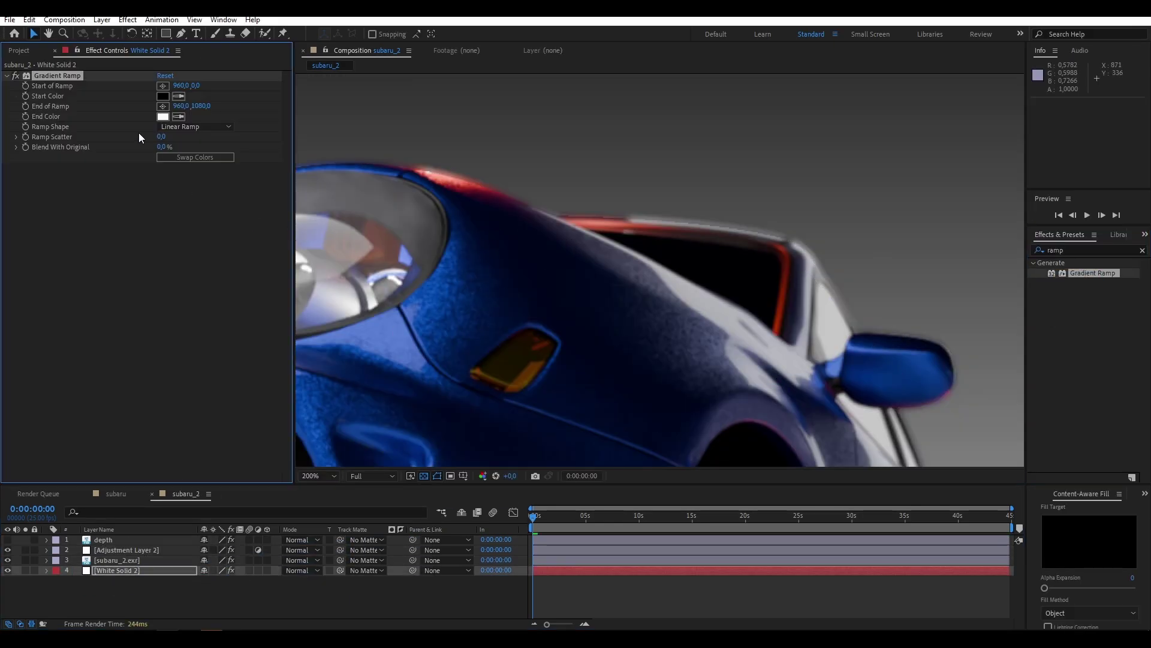
scroll(624, 190, down, 3)
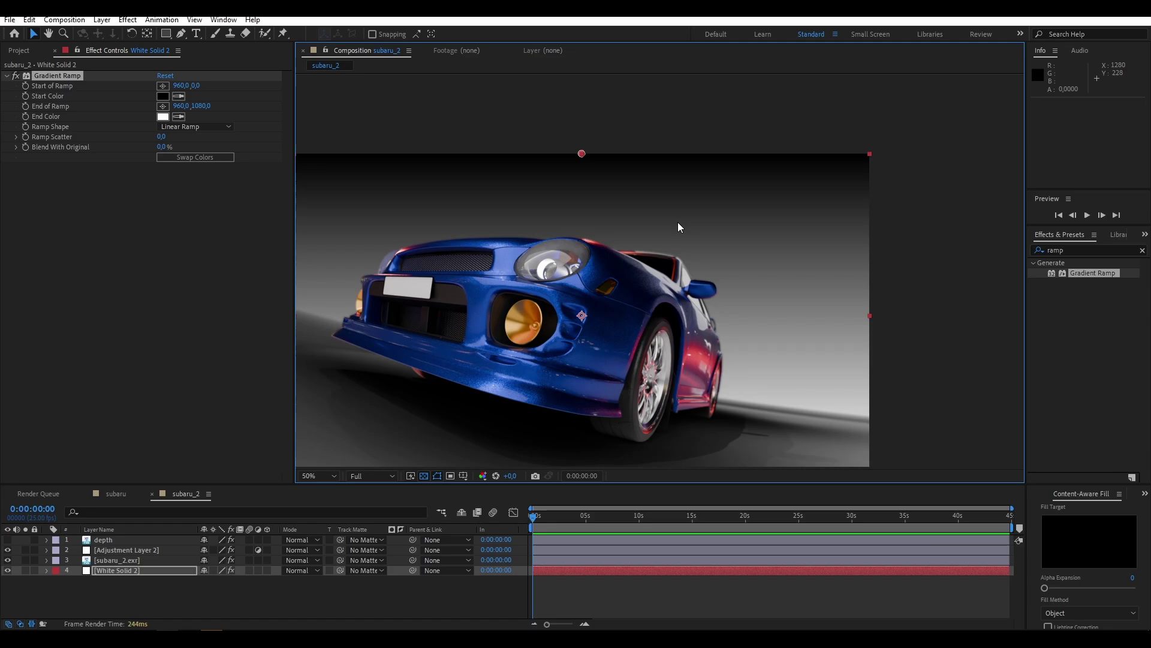
scroll(628, 232, up, 1)
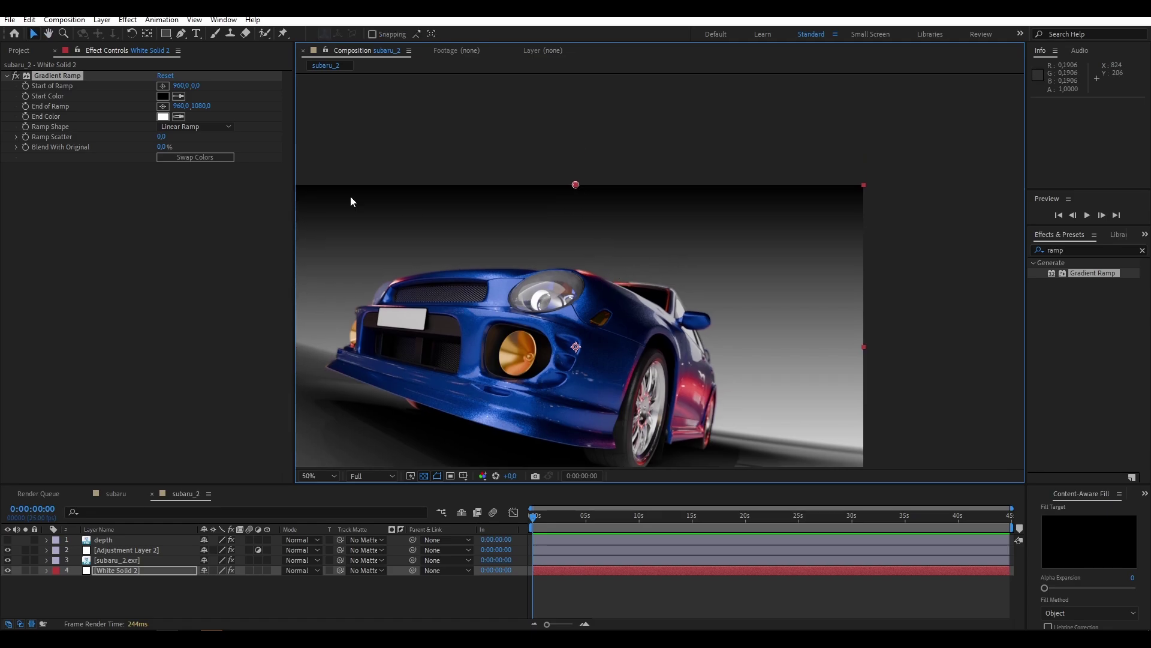
Set the ramp's Start Color to red and End Color to a dark blue.
click(162, 96)
click(956, 170)
key(Return)
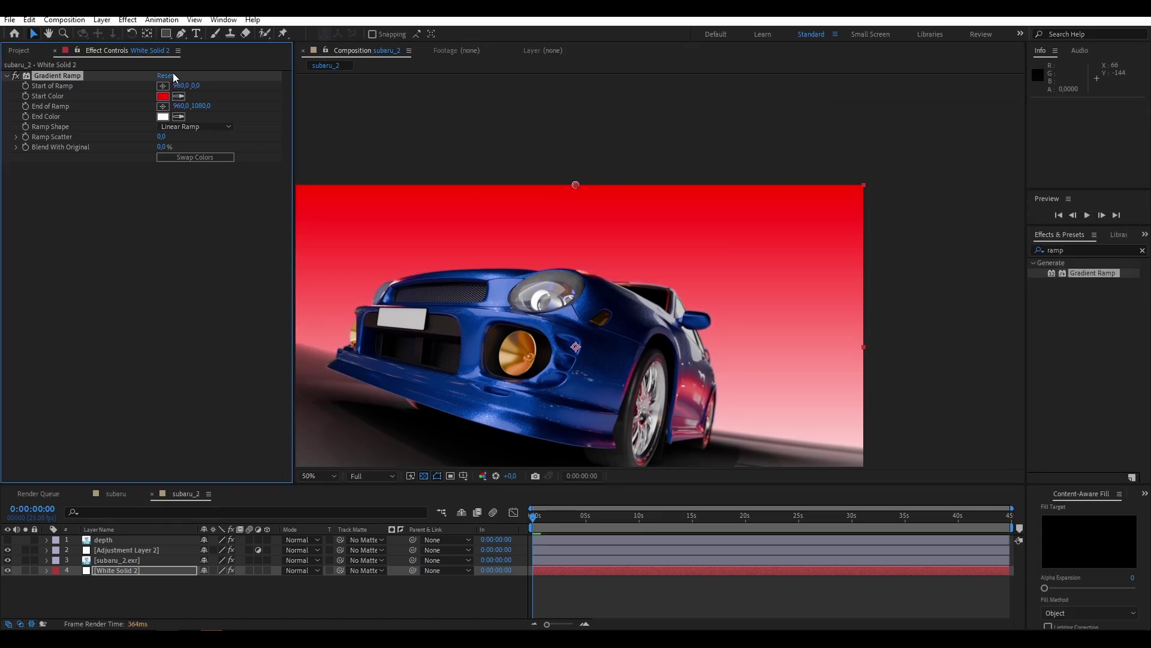
click(163, 117)
click(1010, 187)
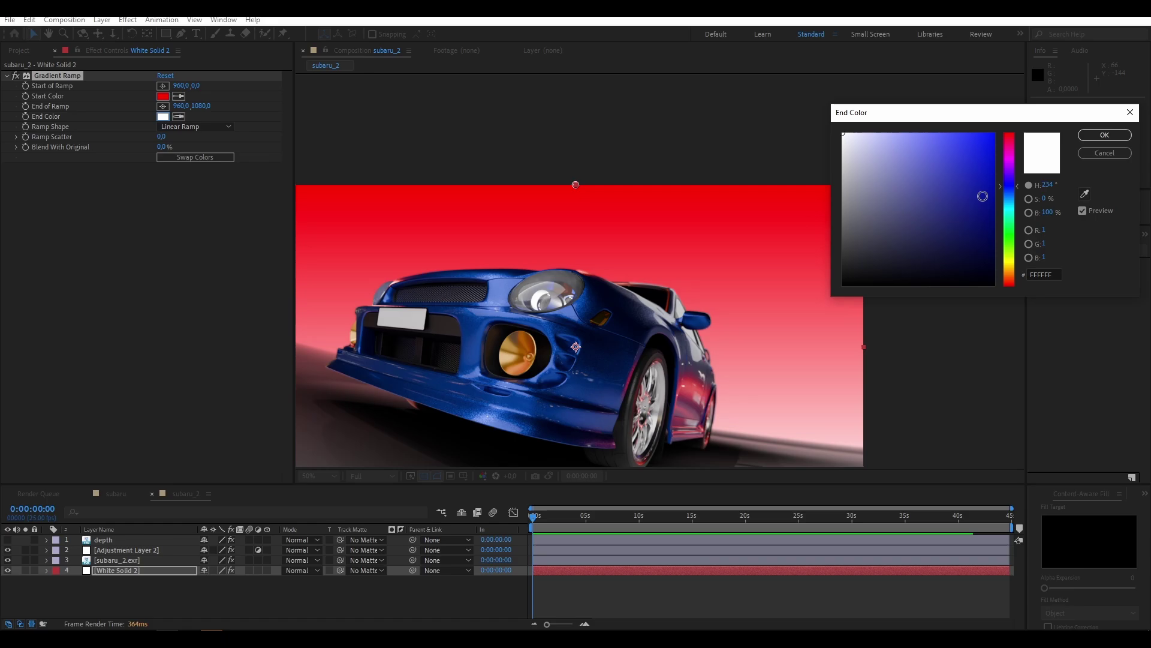
click(994, 203)
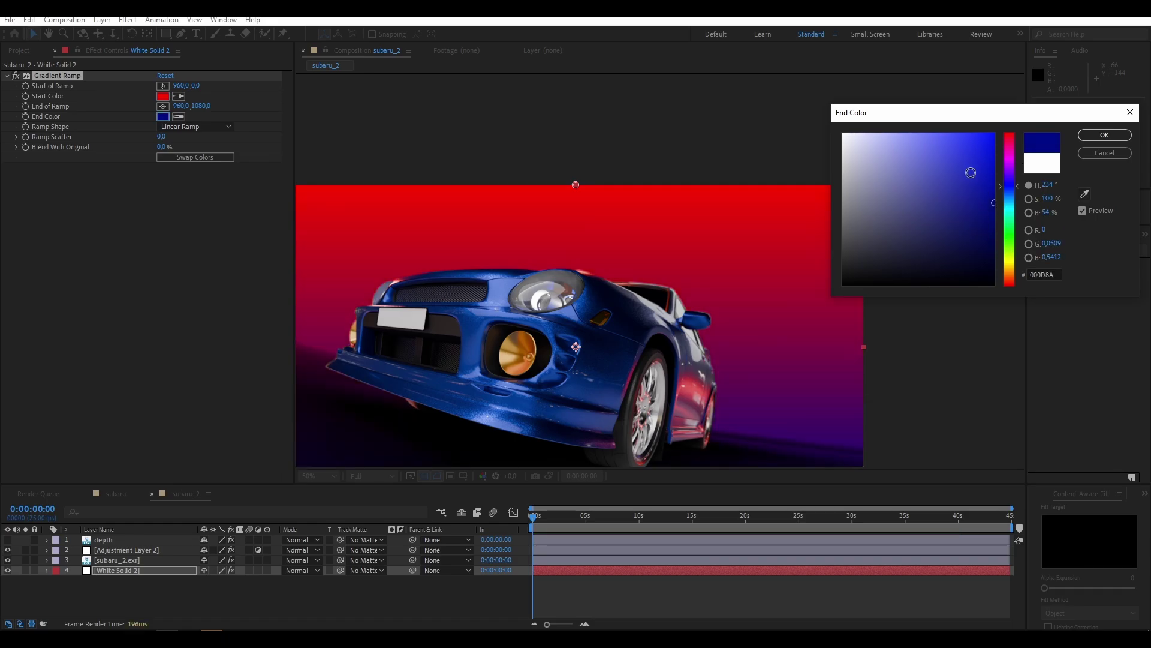
click(993, 197)
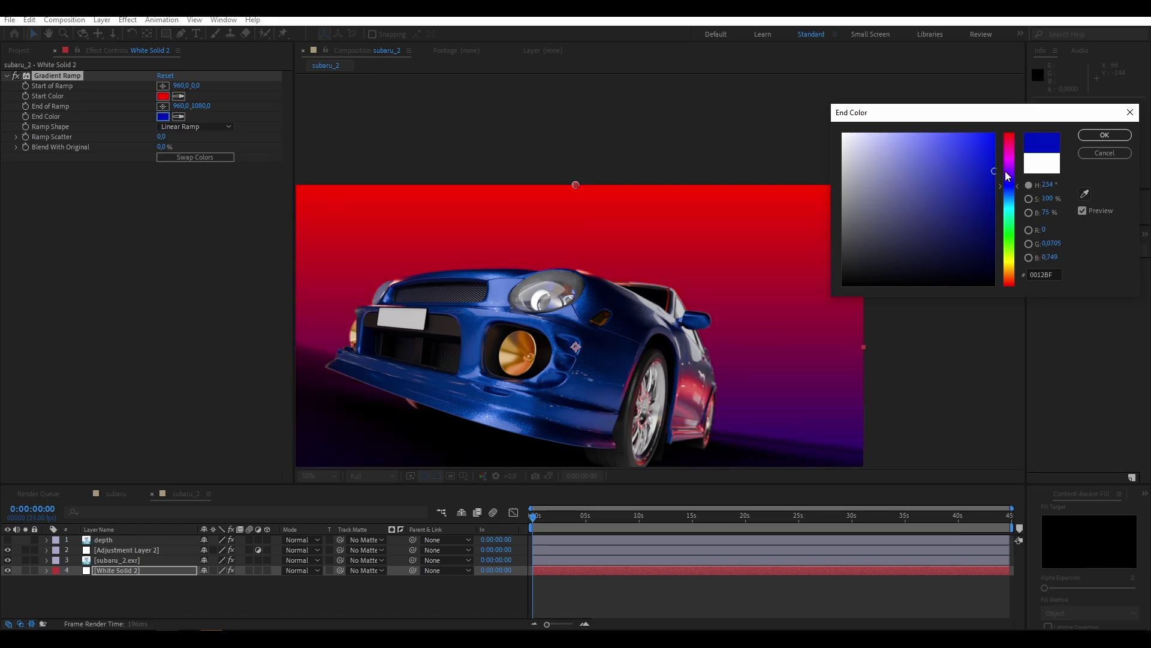
Confirm the dark blue 000E93 end colour and select the adjustment layer.
click(1105, 135)
scroll(636, 234, up, 4)
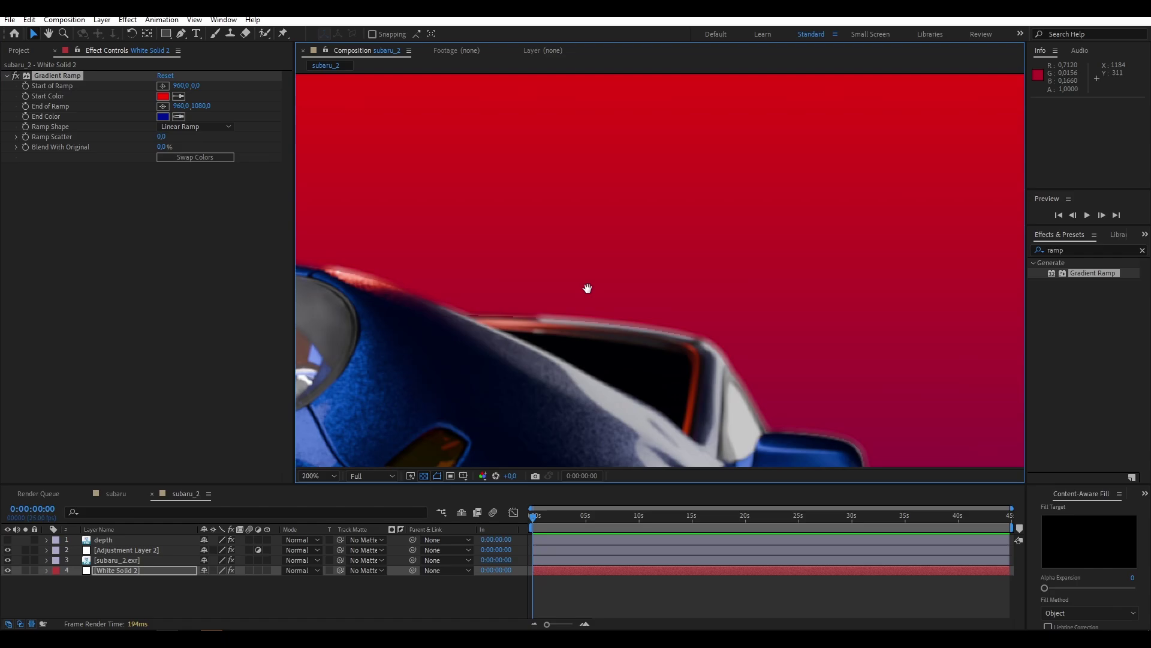
drag(587, 289, 573, 195)
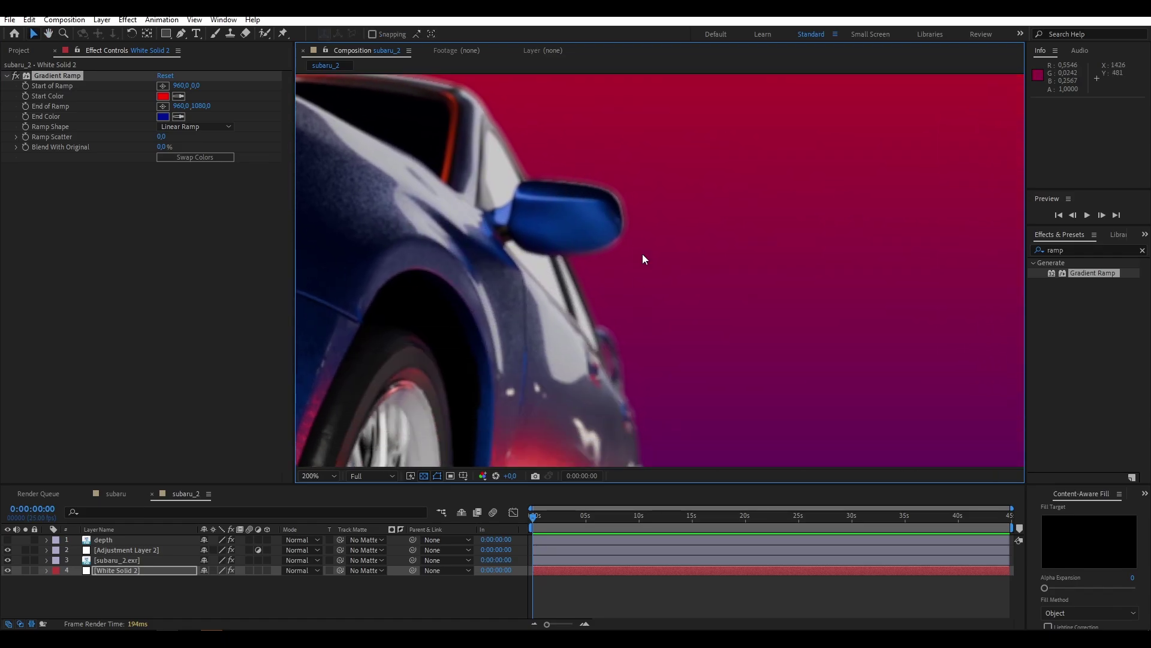
click(435, 192)
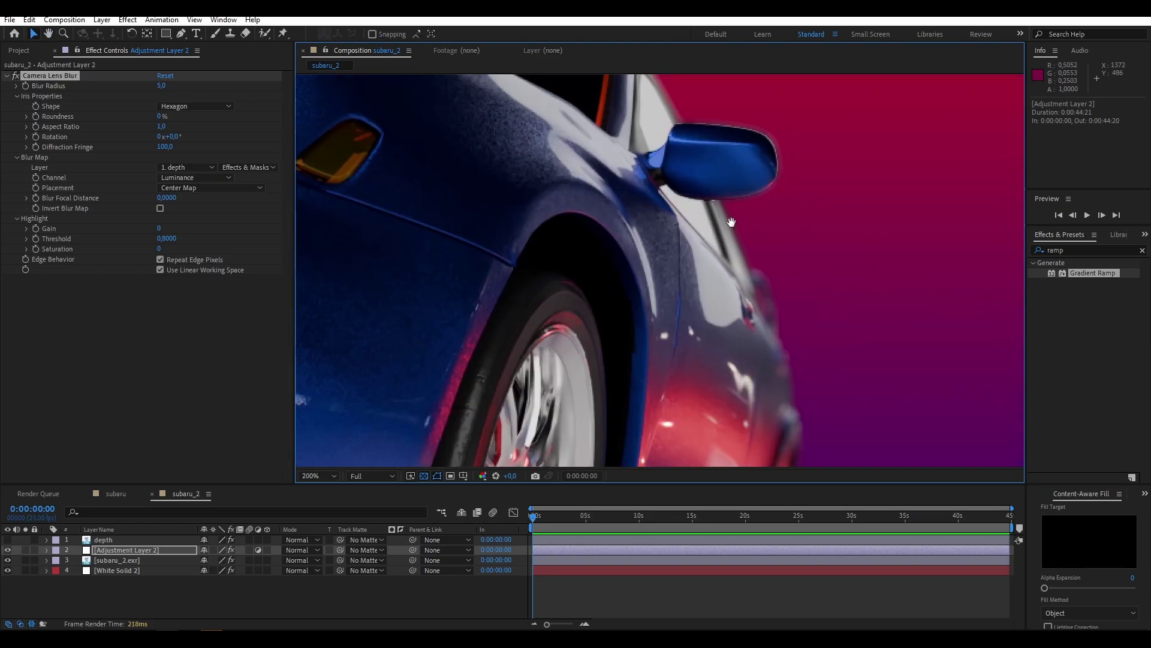
Inspect the lens blur along the car's side and headlight, then bring up the Project panel.
scroll(768, 279, down, 2)
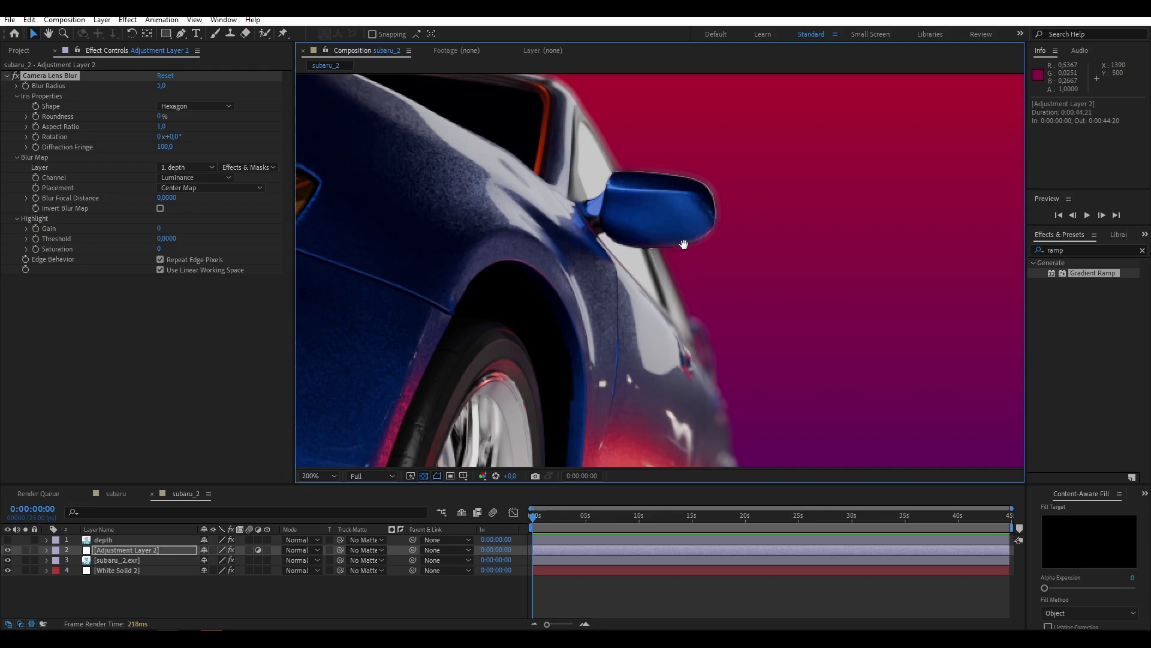
scroll(524, 299, left, 1)
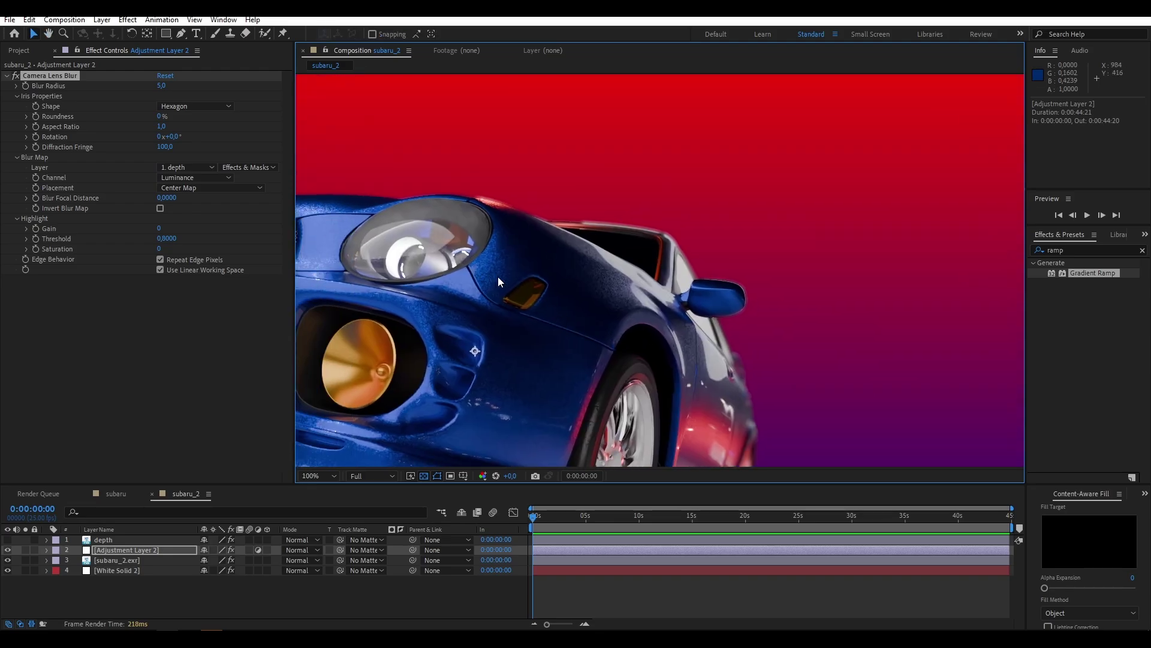
scroll(510, 360, left, 1)
scroll(525, 382, down, 2)
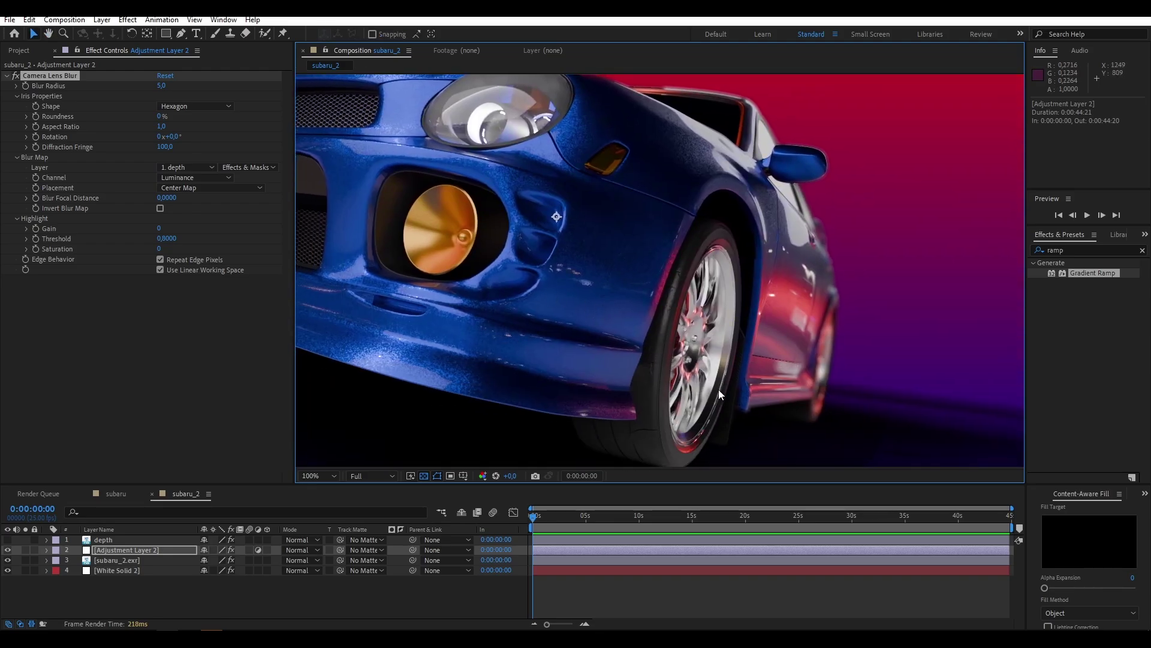
scroll(660, 354, up, 2)
scroll(611, 294, up, 1)
scroll(614, 273, up, 2)
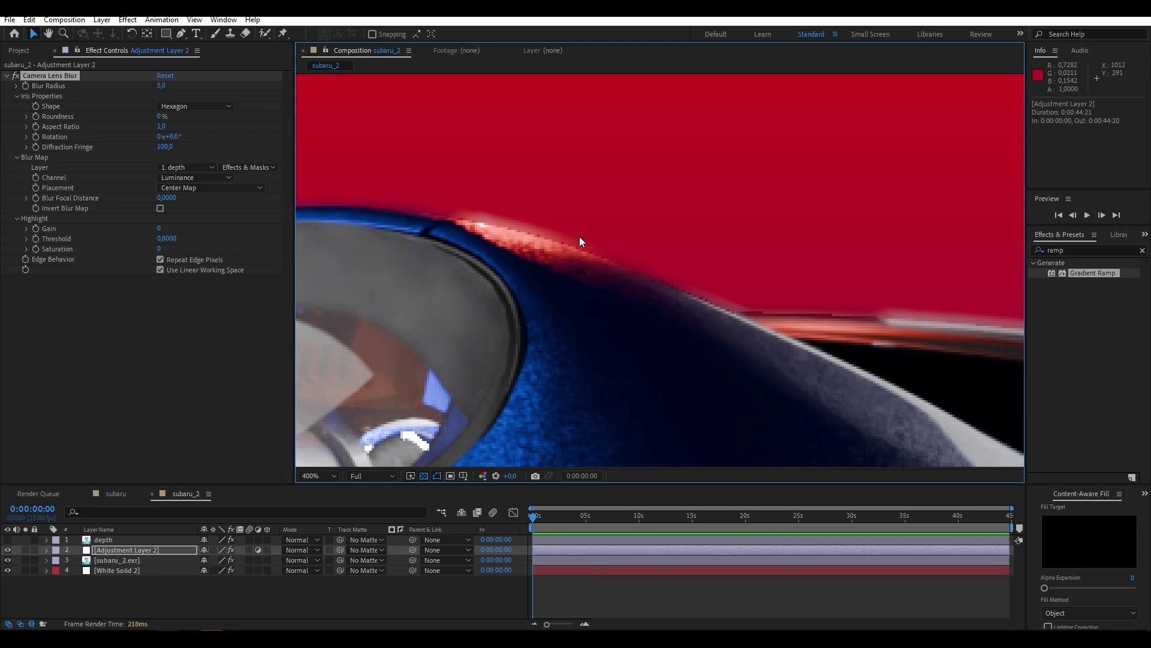
scroll(680, 307, down, 2)
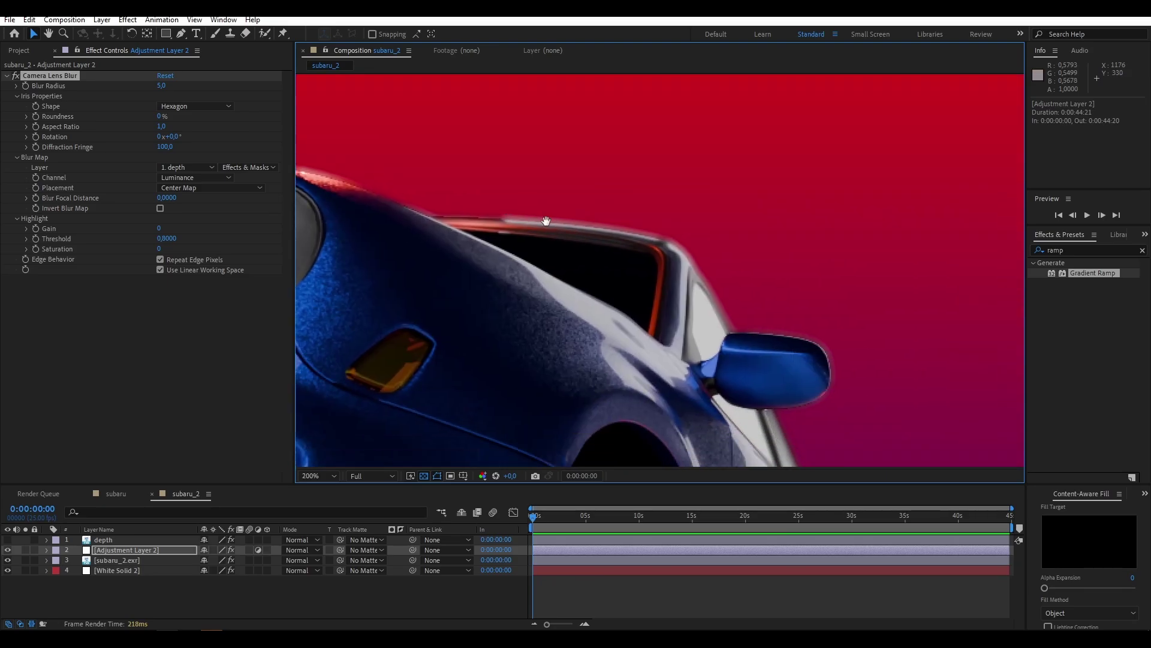
scroll(633, 190, up, 2)
scroll(715, 280, down, 2)
scroll(747, 258, up, 2)
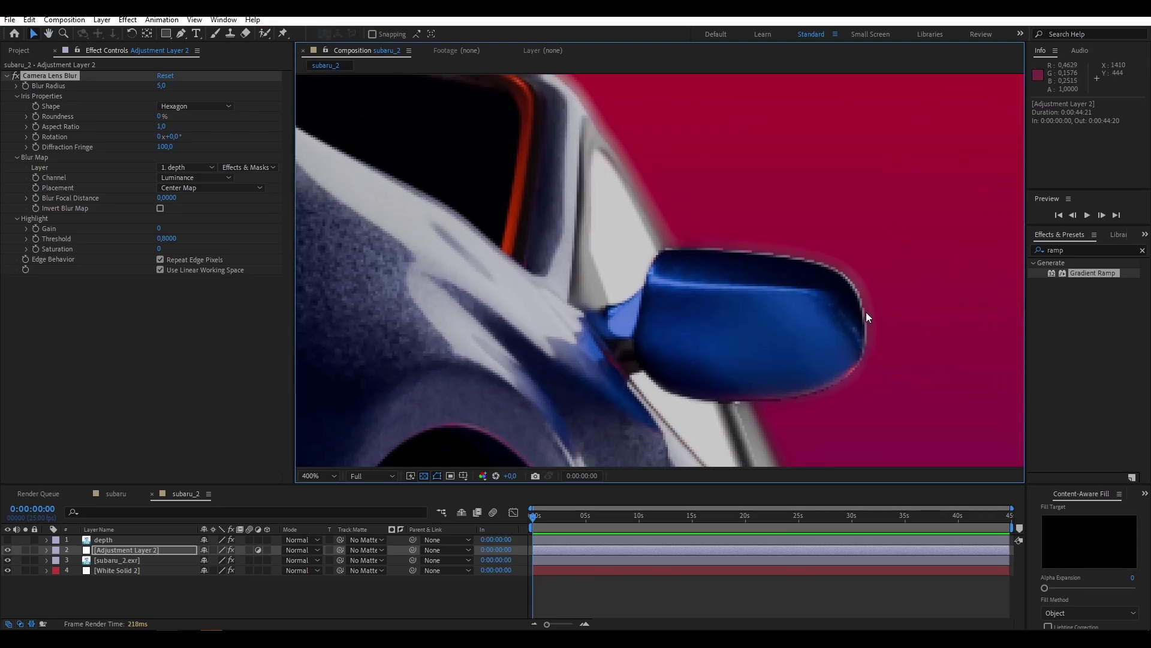
scroll(867, 304, down, 3)
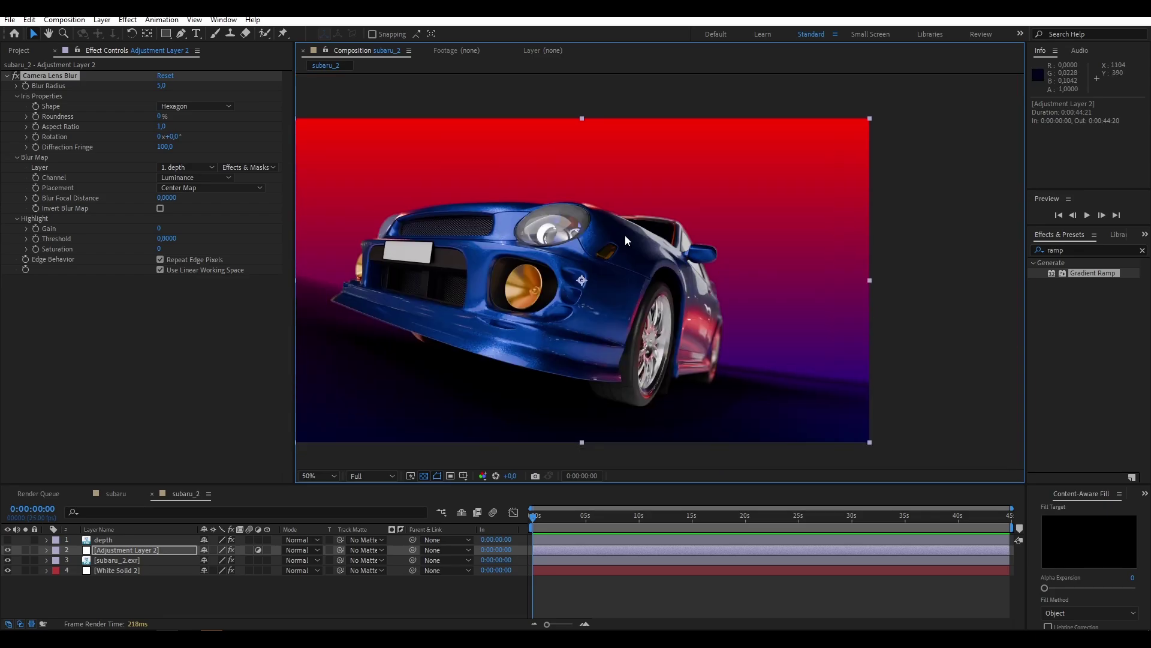
scroll(705, 233, up, 2)
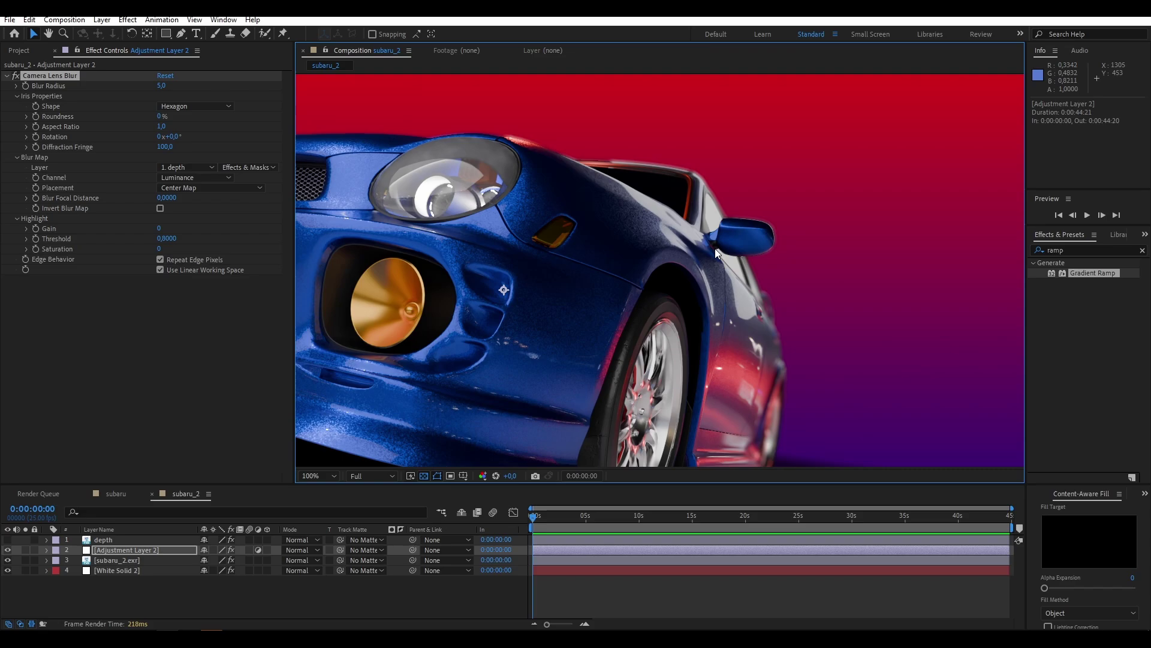
drag(715, 248, 672, 244)
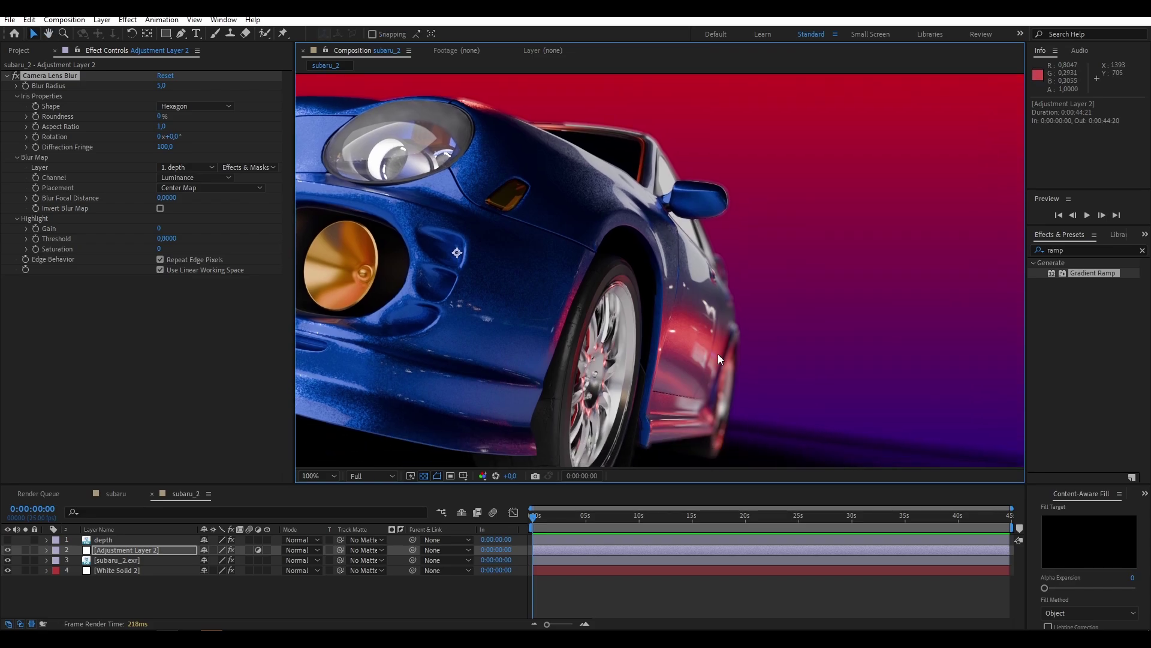
scroll(600, 168, up, 1)
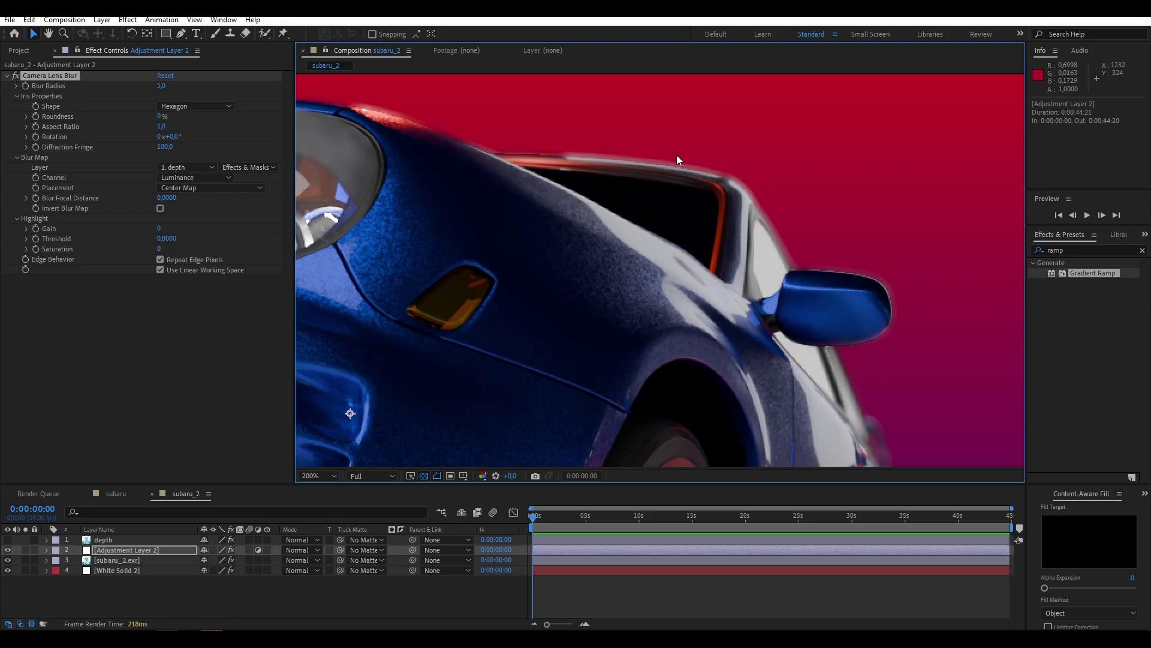
scroll(582, 233, down, 2)
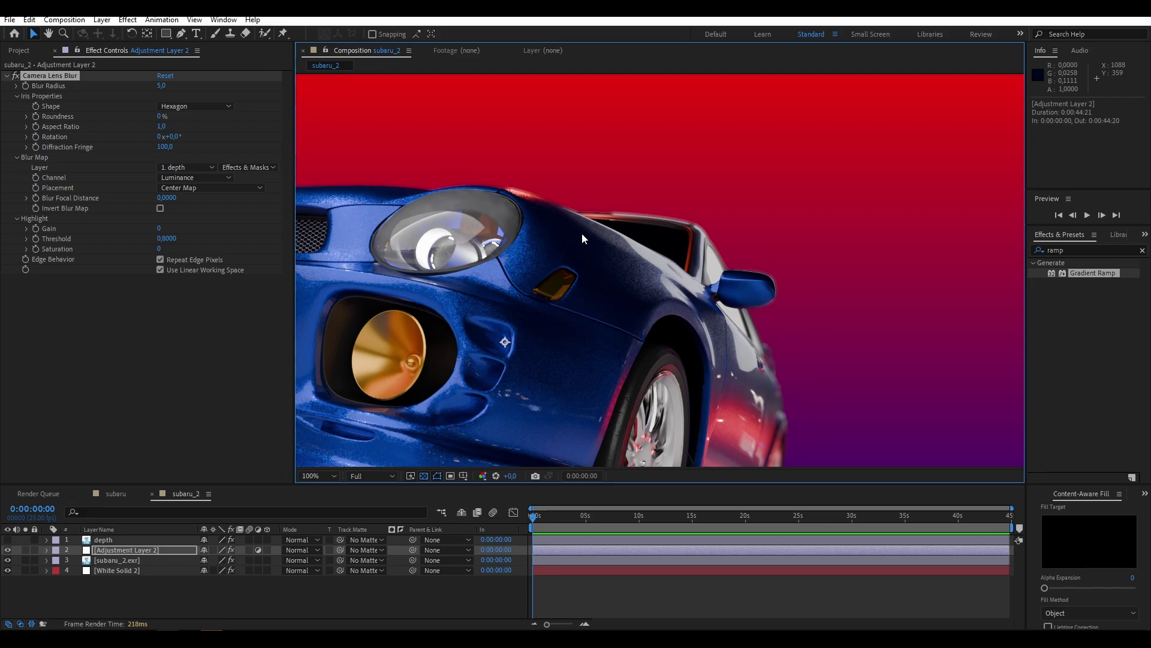
drag(715, 247, 773, 211)
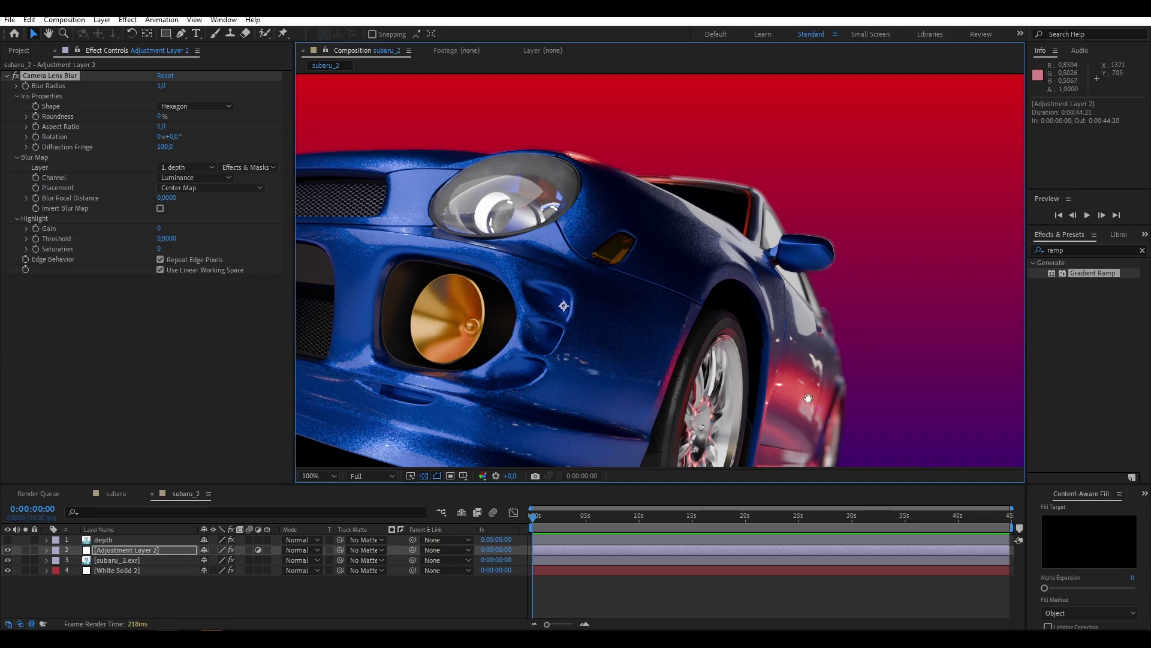
scroll(818, 427, down, 1)
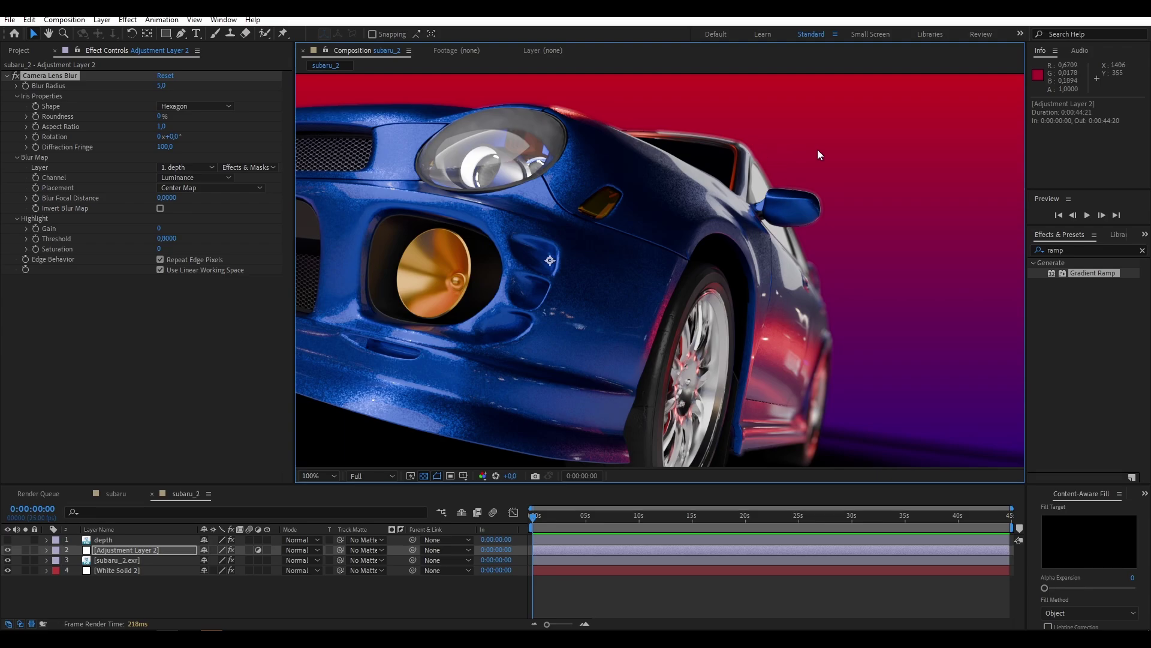
key(ctrl+0)
Open the subaru composition and frame the fog light and grille.
key(comma)
key(comma)
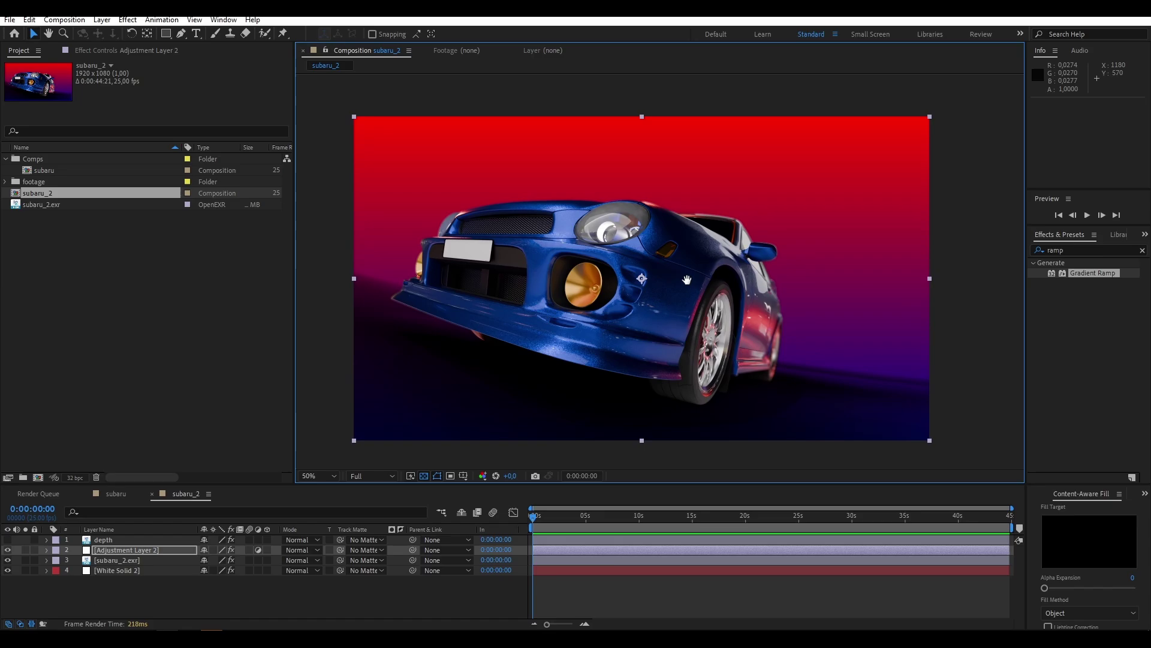
double_click(45, 170)
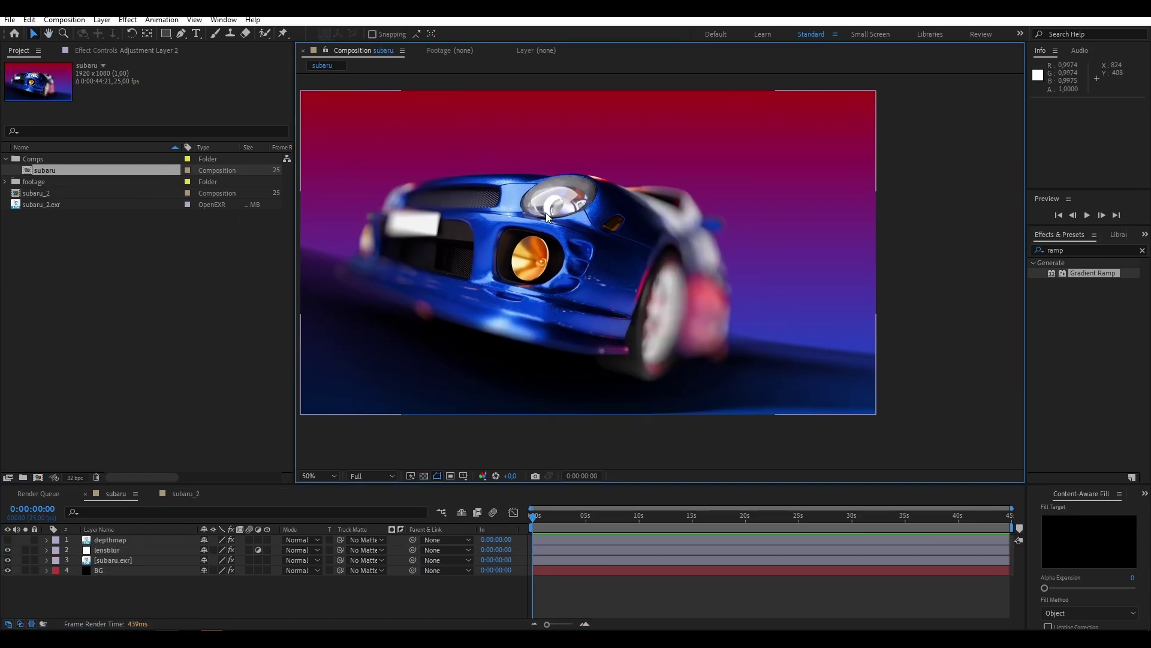
scroll(449, 215, up, 3)
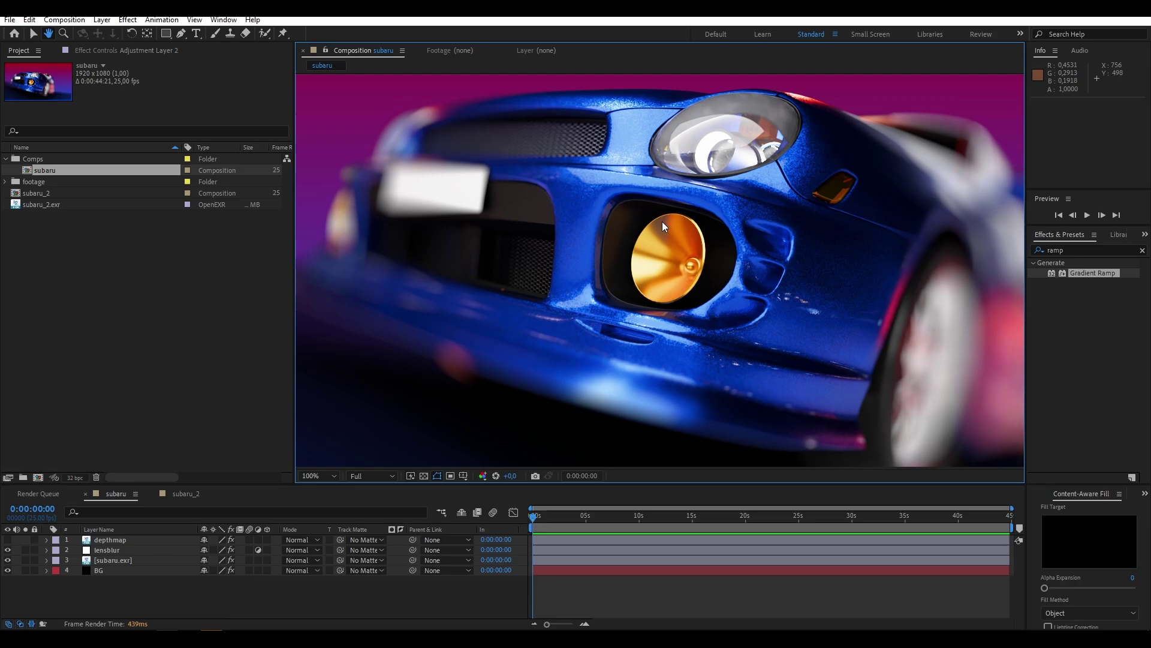
drag(653, 219, 625, 240)
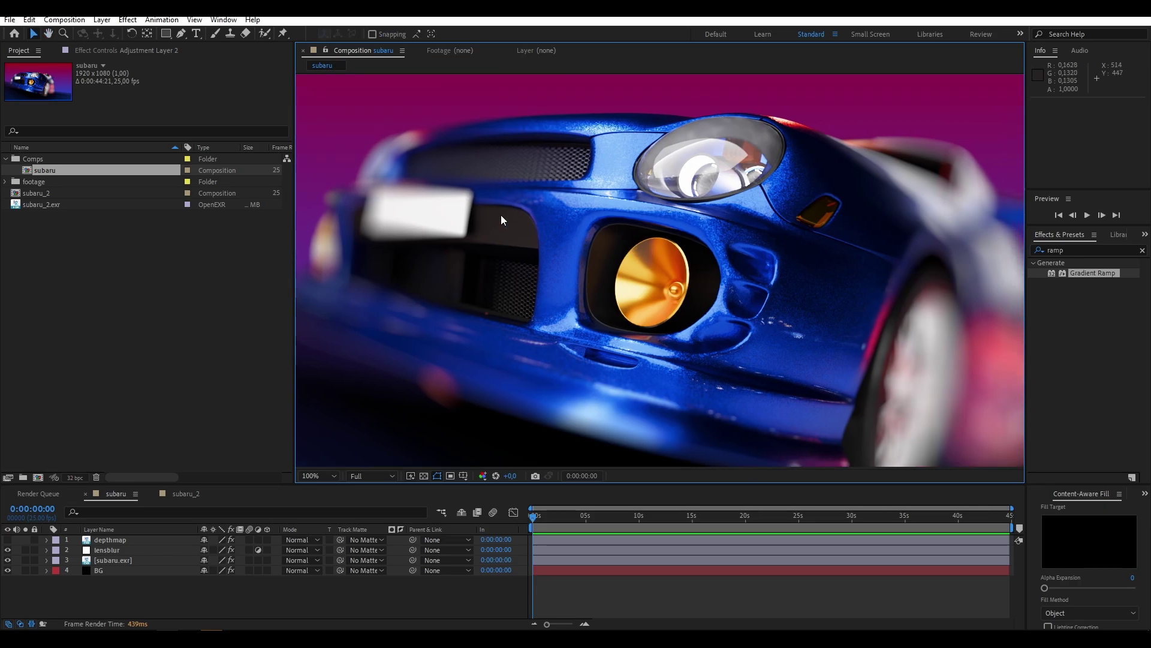
Zoom and pan around the car to inspect the lens blur, then recentre the whole frame.
scroll(501, 215, up, 2)
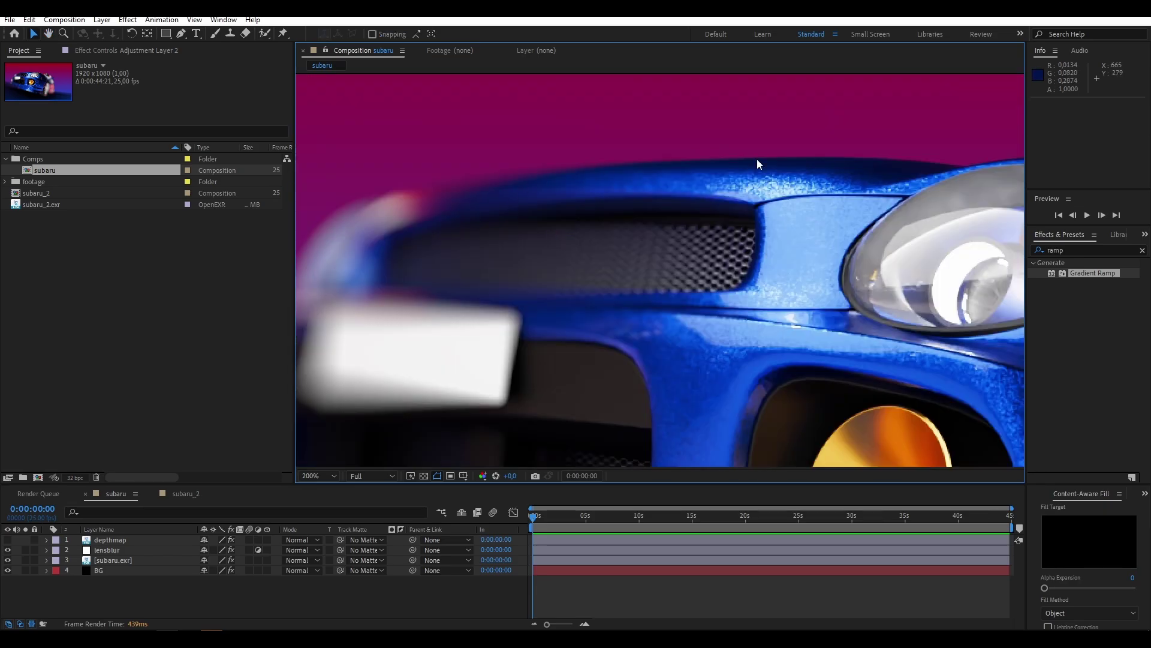
scroll(757, 160, down, 2)
scroll(659, 233, up, 2)
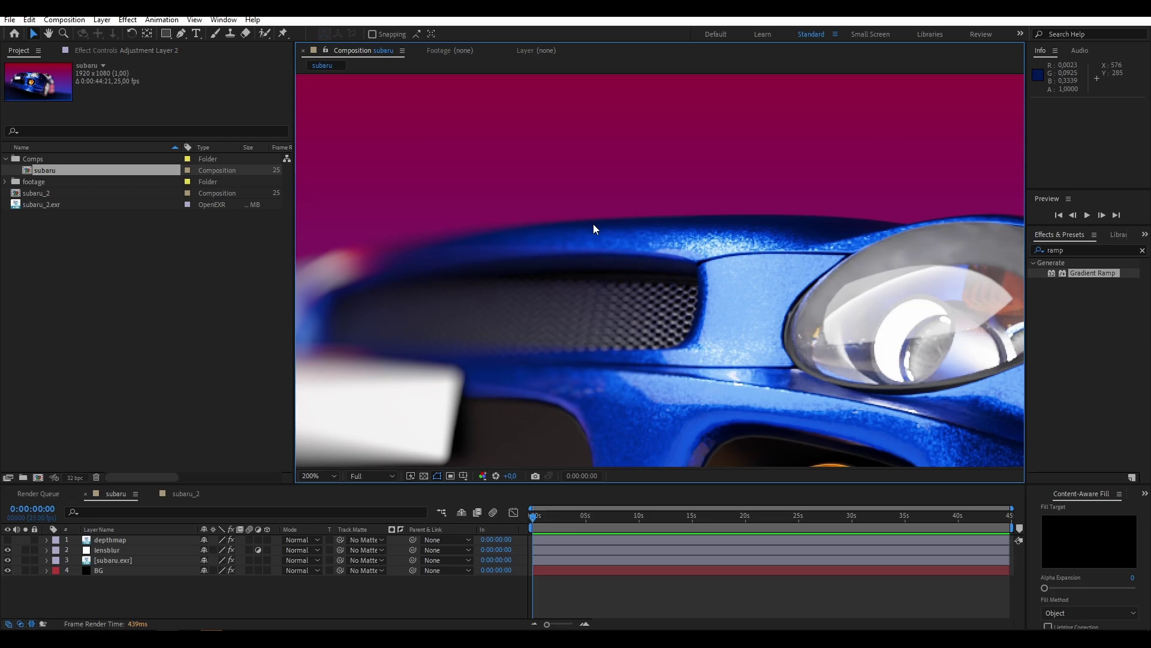
scroll(681, 226, right, 2)
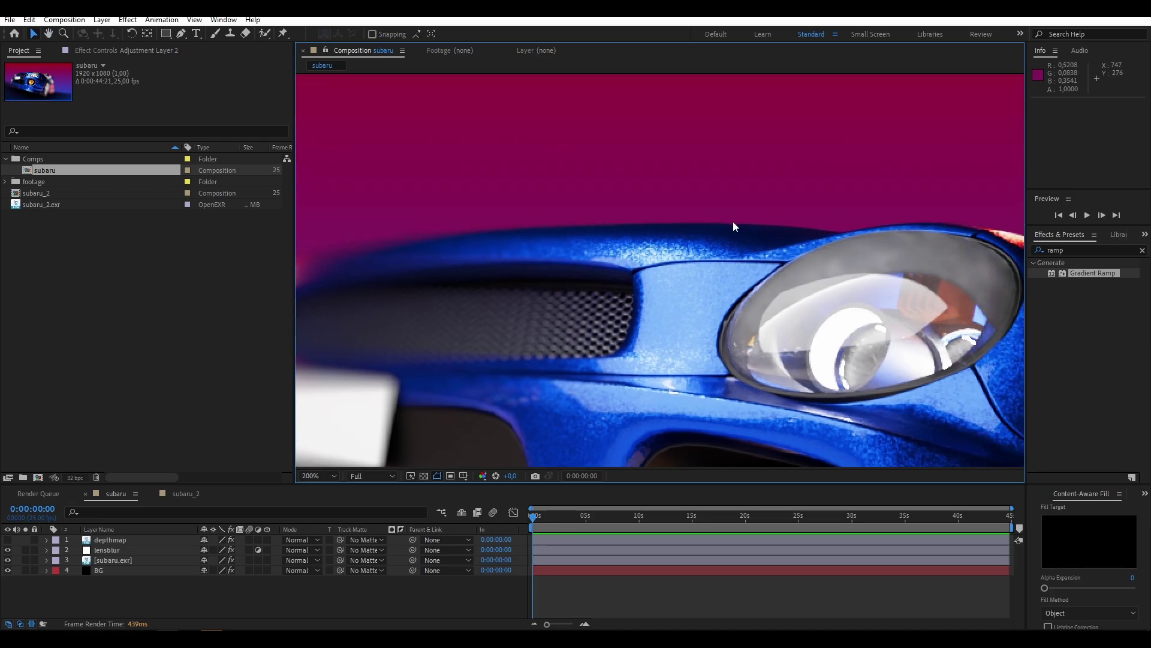
scroll(733, 221, down, 1)
scroll(806, 254, right, 2)
scroll(698, 235, up, 1)
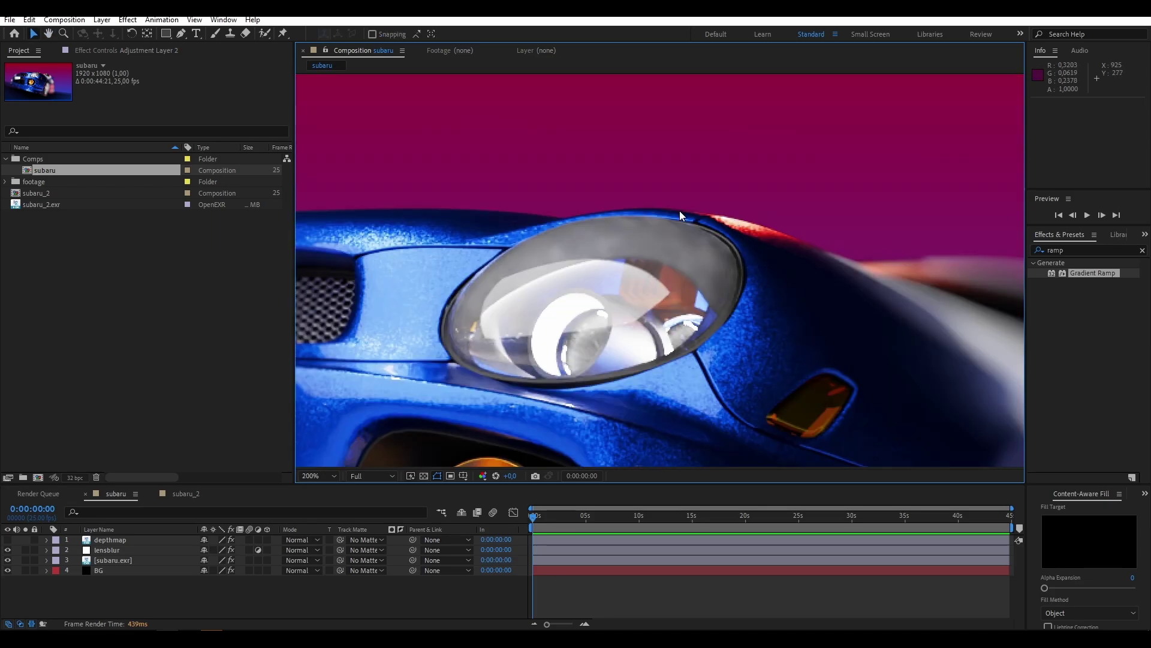
scroll(759, 244, right, 5)
scroll(548, 226, down, 3)
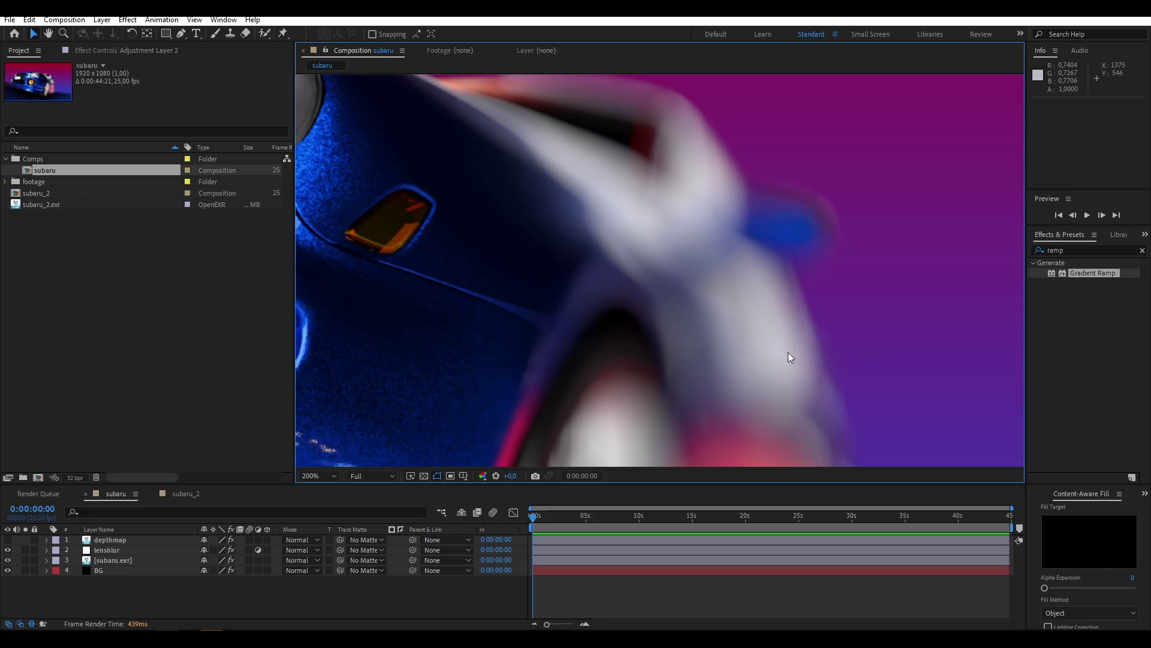
scroll(788, 351, down, 2)
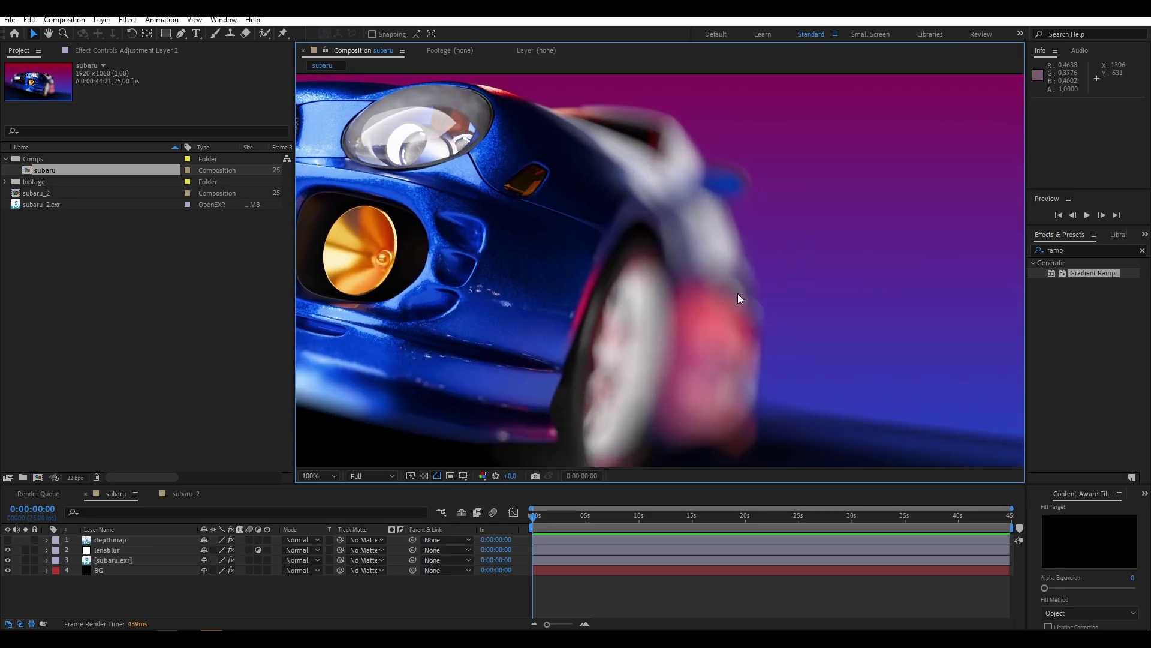
scroll(738, 294, down, 1)
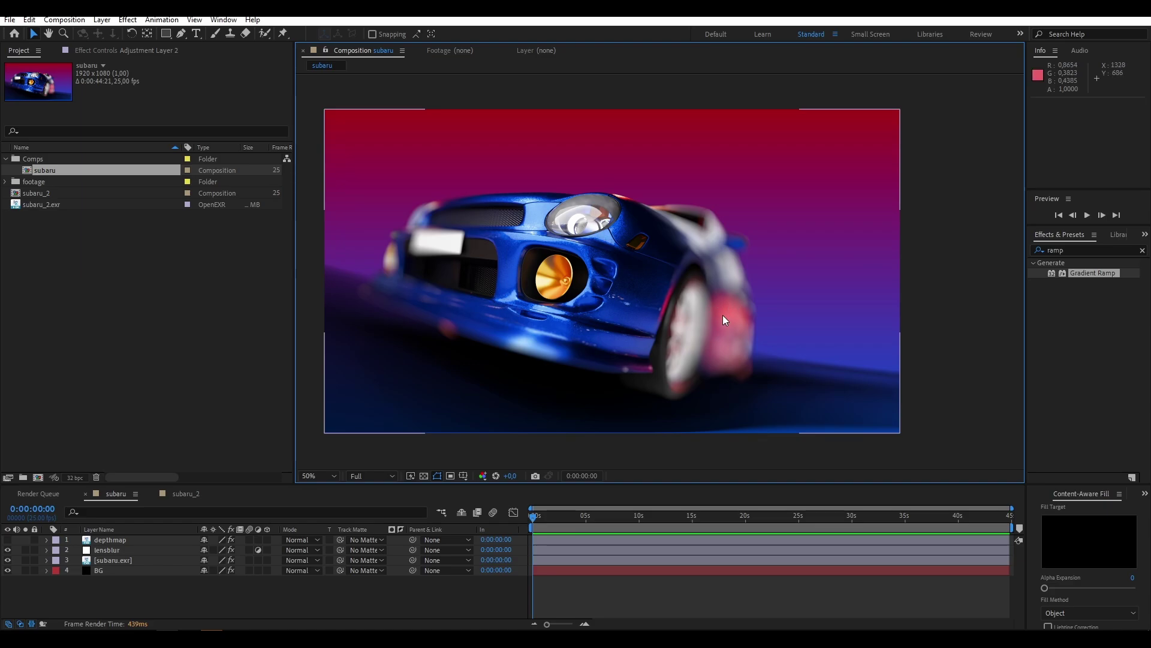
scroll(606, 195, up, 2)
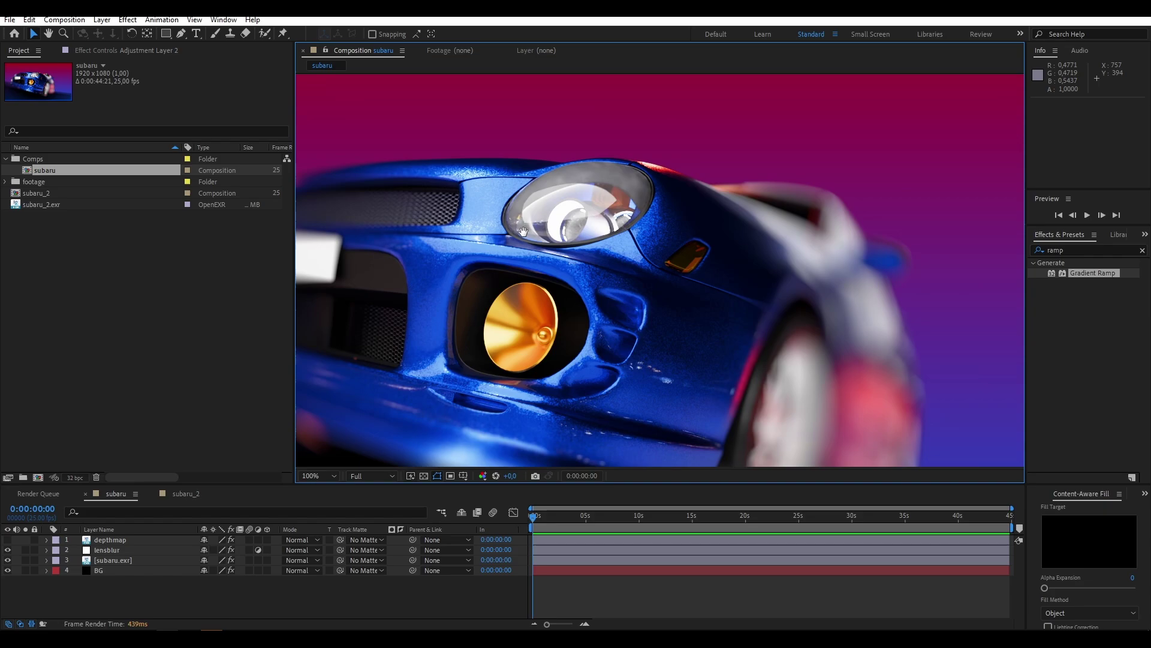
scroll(584, 233, right, 3)
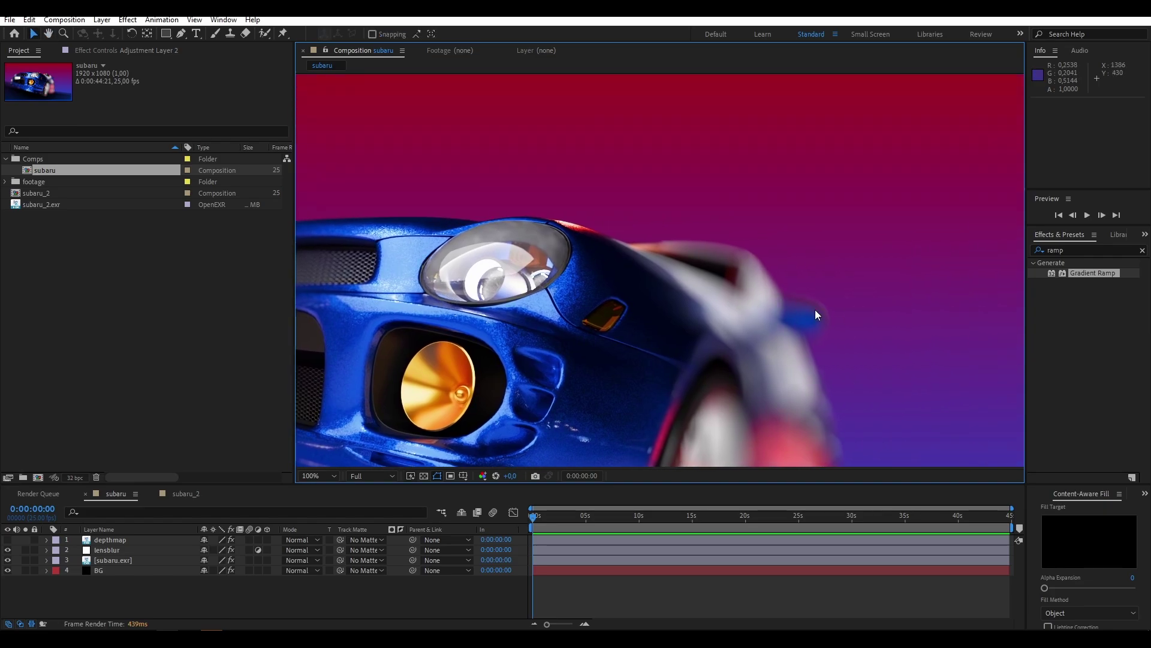
scroll(660, 276, down, 2)
drag(513, 319, 594, 289)
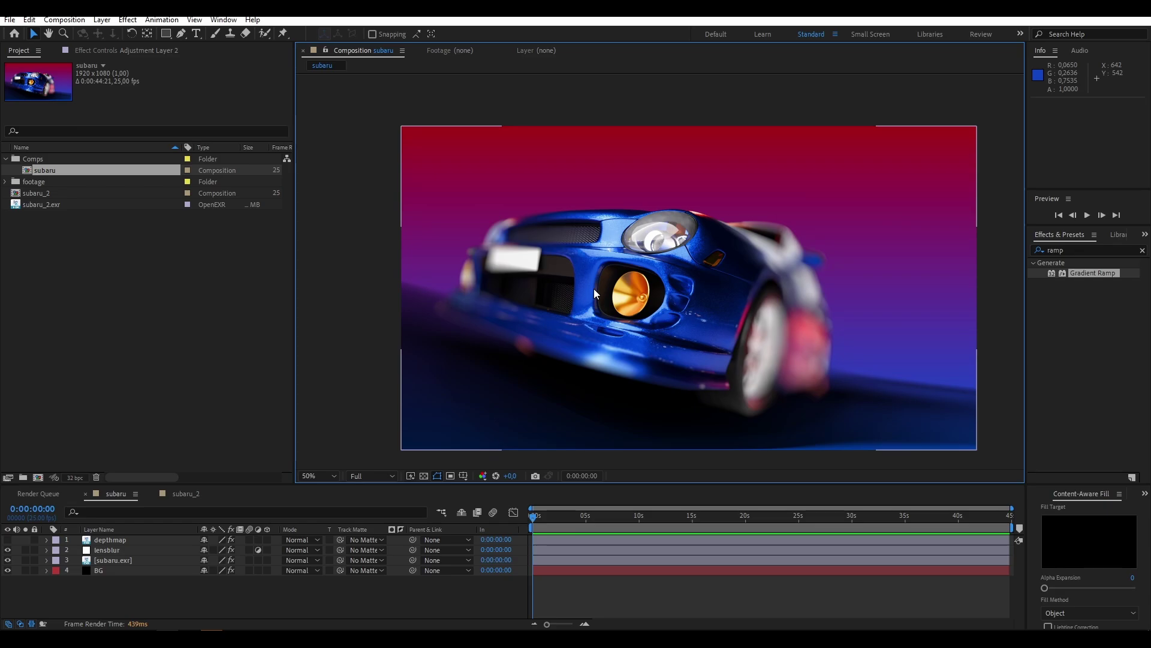
Solo the depthmap layer, expand its EXtractoR settings and show transparency as a checkerboard.
click(7, 539)
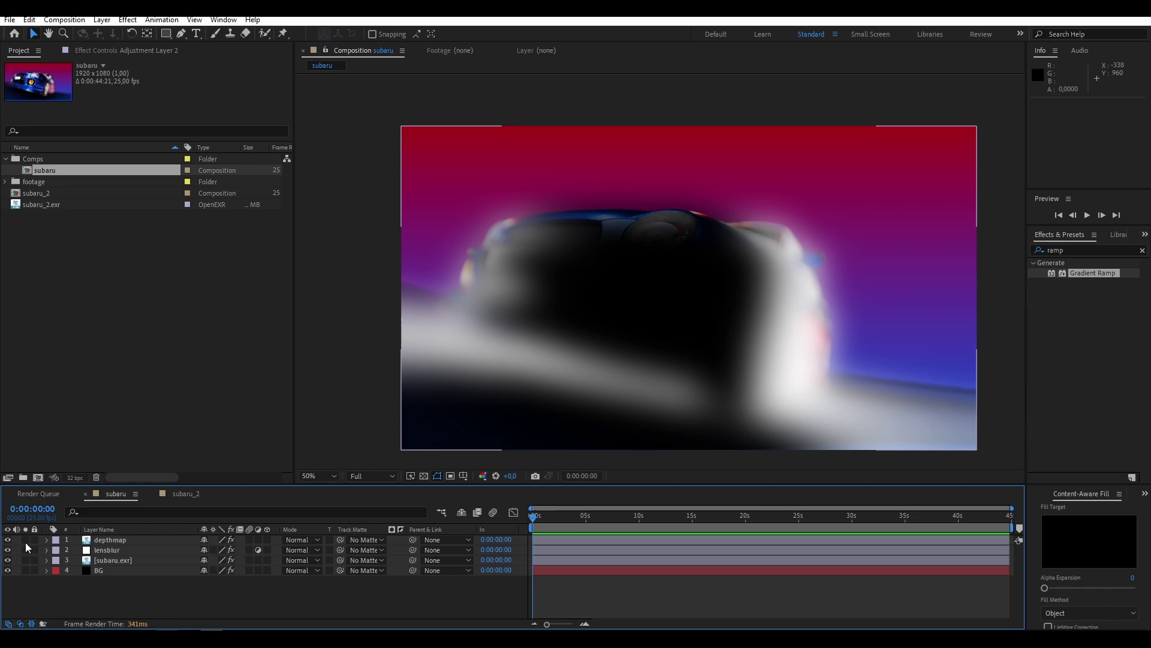
click(25, 540)
click(138, 540)
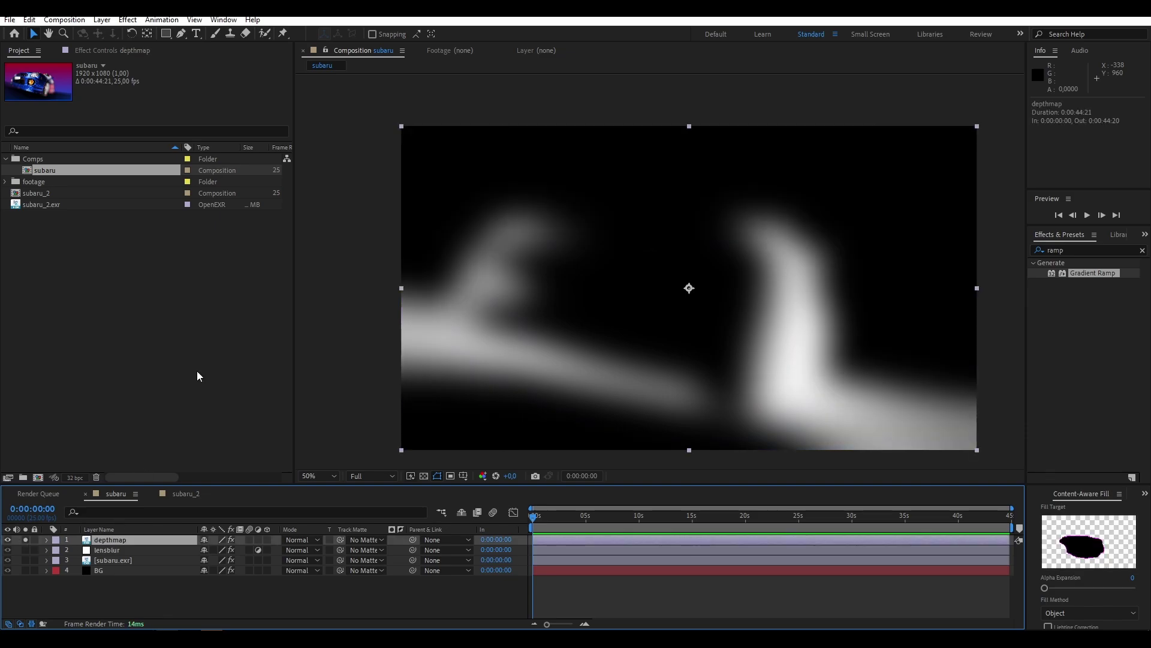
click(110, 50)
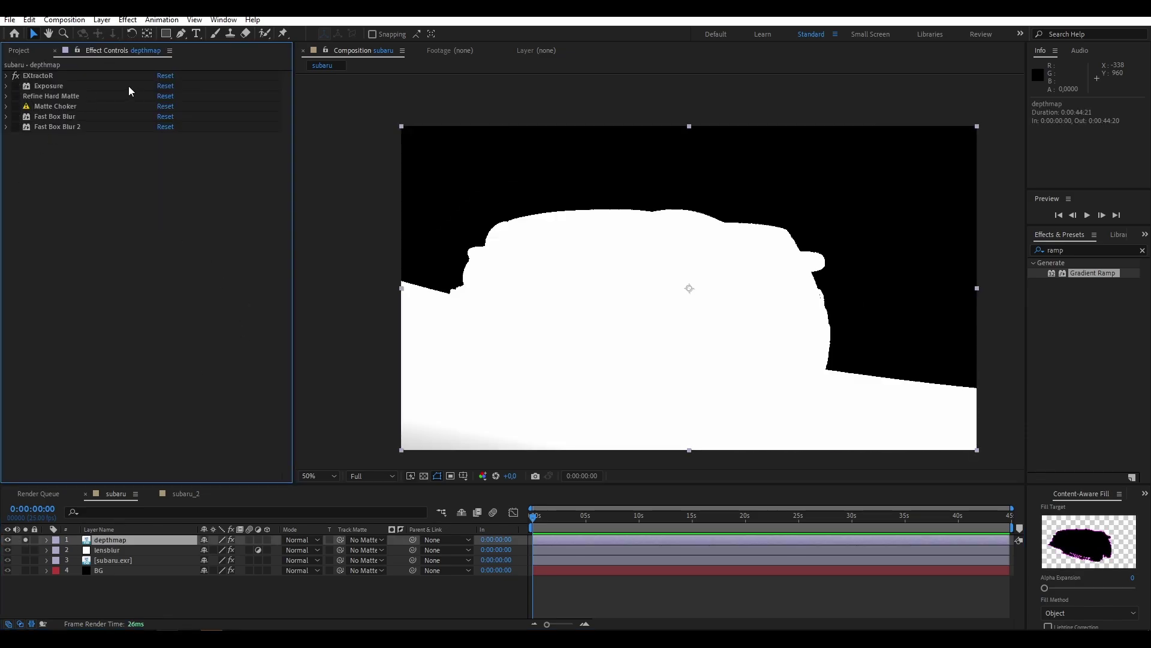
click(6, 75)
click(53, 76)
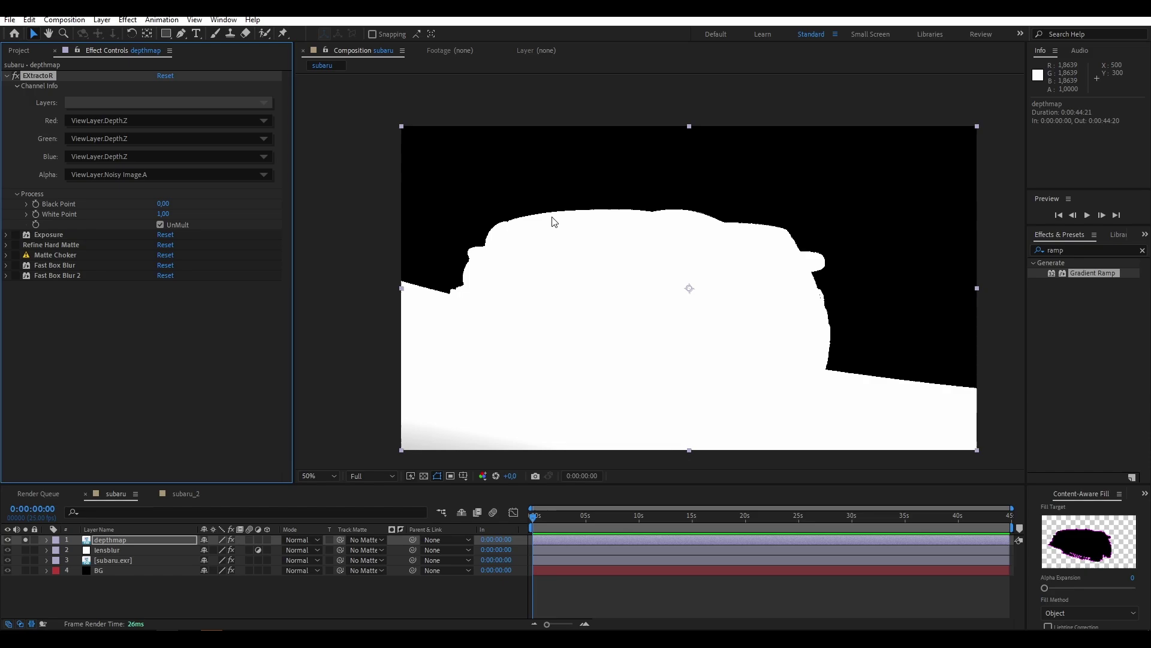
click(424, 475)
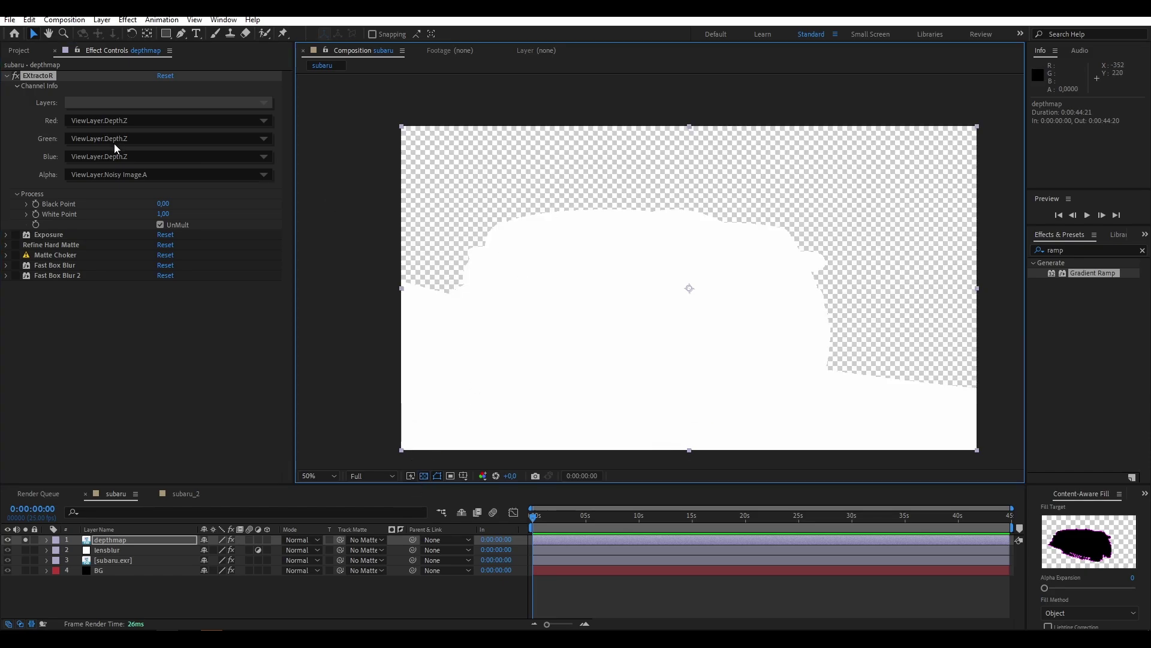
Set EXtractoR's Alpha channel to ViewLayer.Noisy Image.A.
click(111, 178)
click(117, 186)
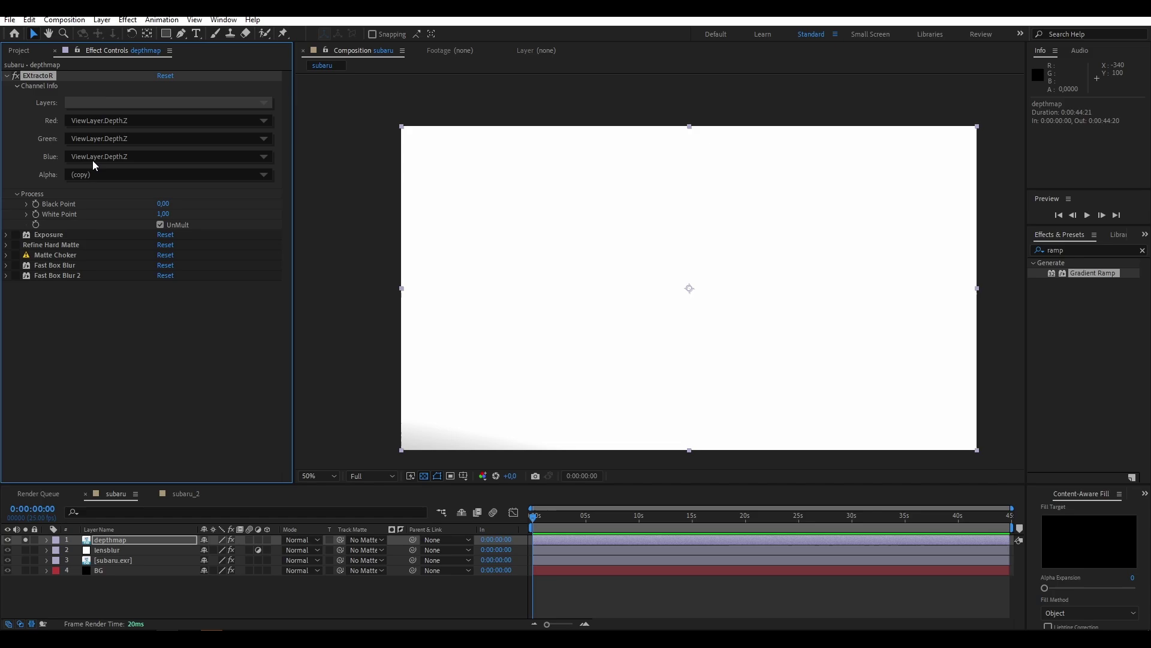
click(80, 175)
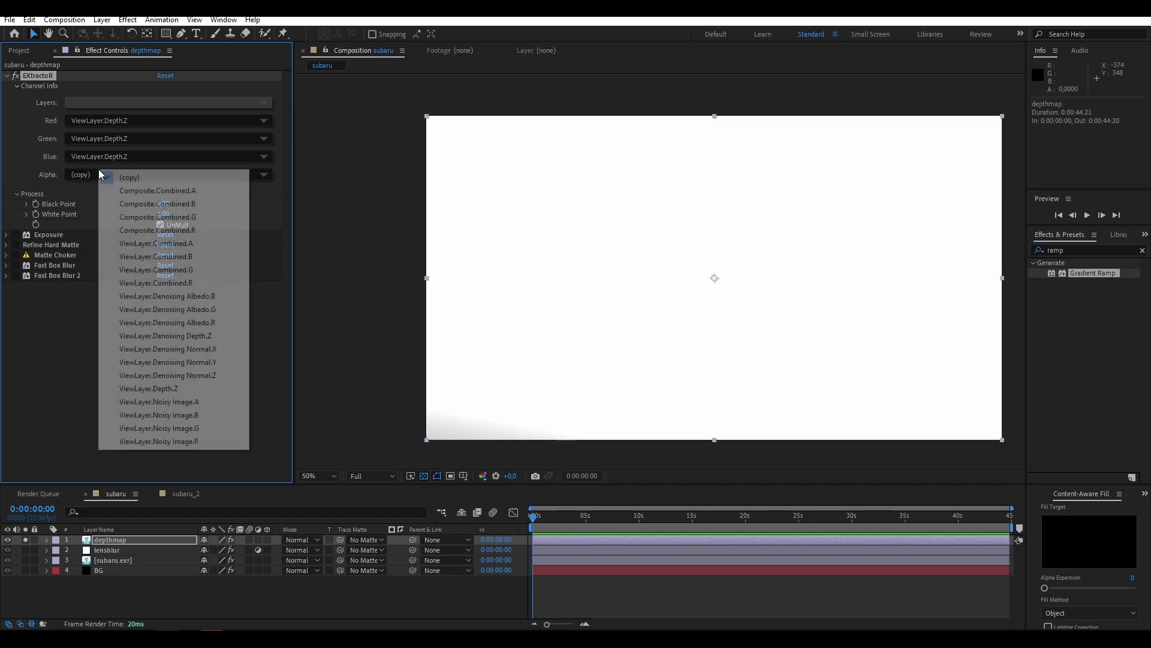
click(192, 405)
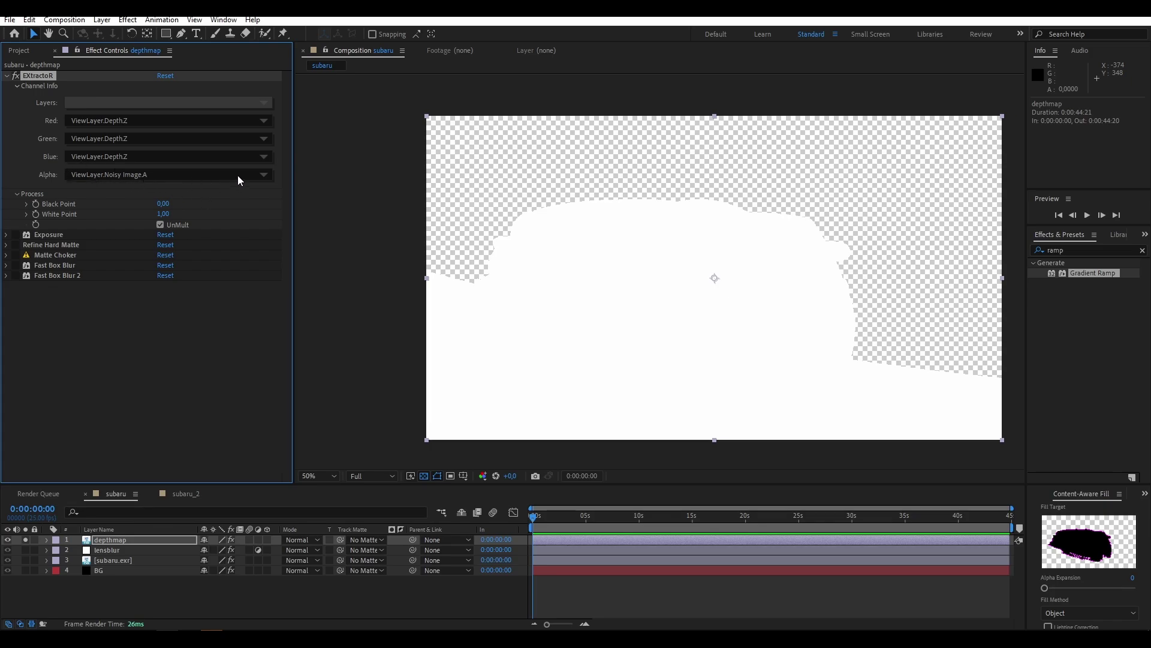
Show the BG gradient behind the matte and pan along the car outline and roofline.
scroll(817, 326, up, 6)
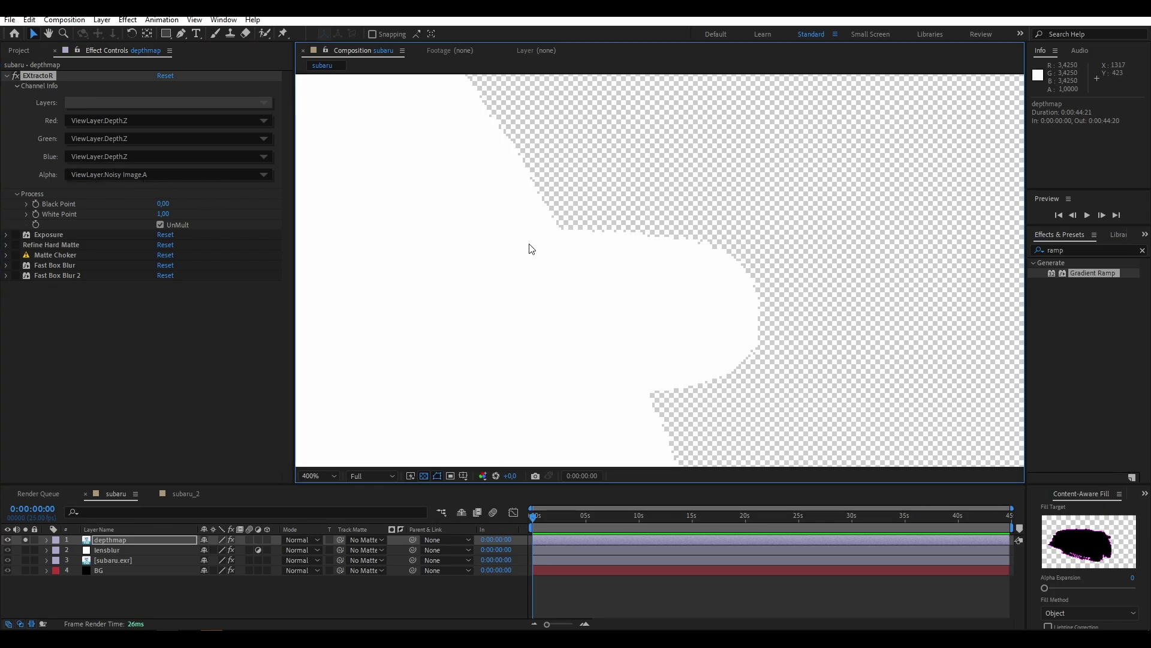
click(26, 571)
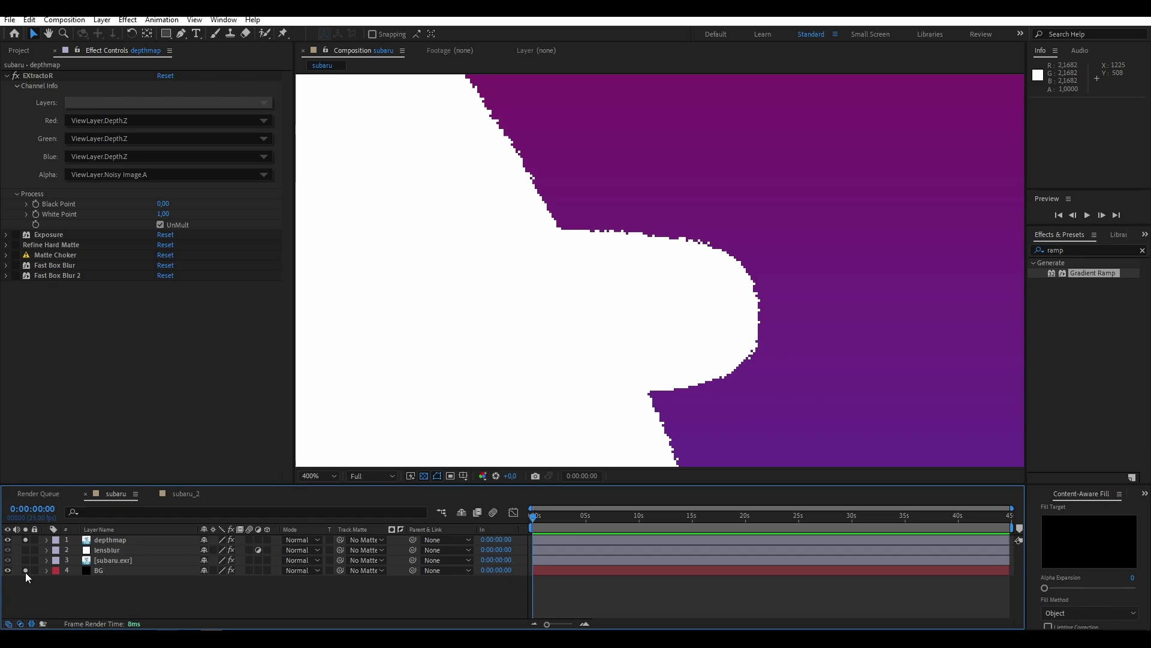
scroll(677, 246, down, 2)
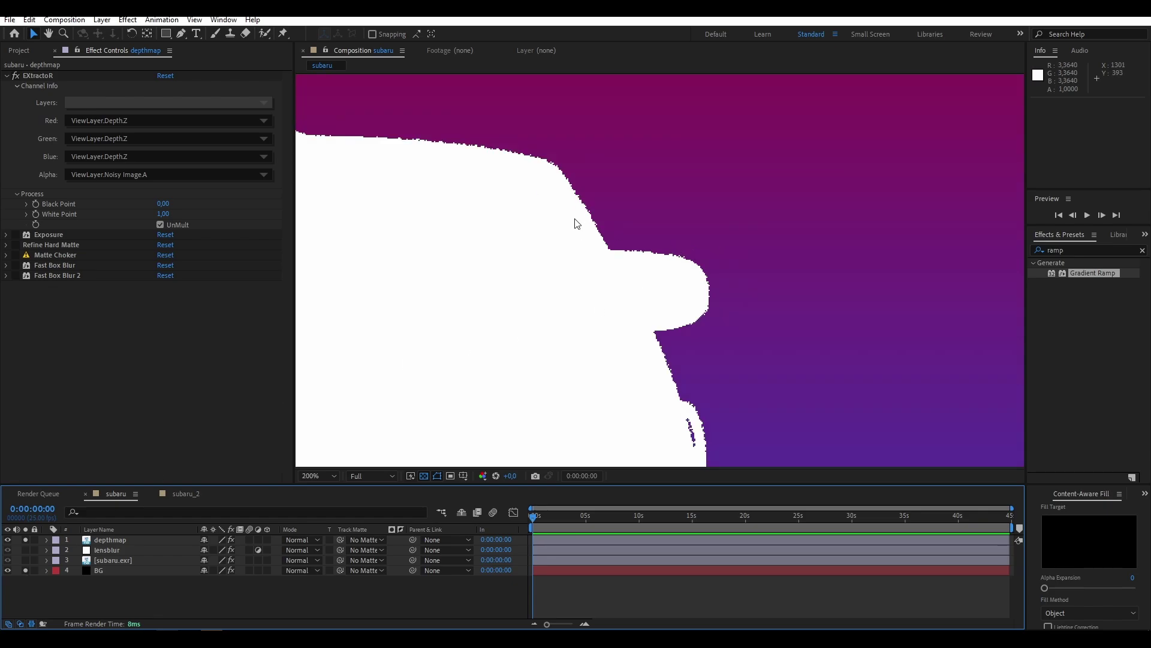
key(h)
drag(375, 154, 742, 179)
scroll(742, 180, down, 2)
drag(380, 172, 761, 182)
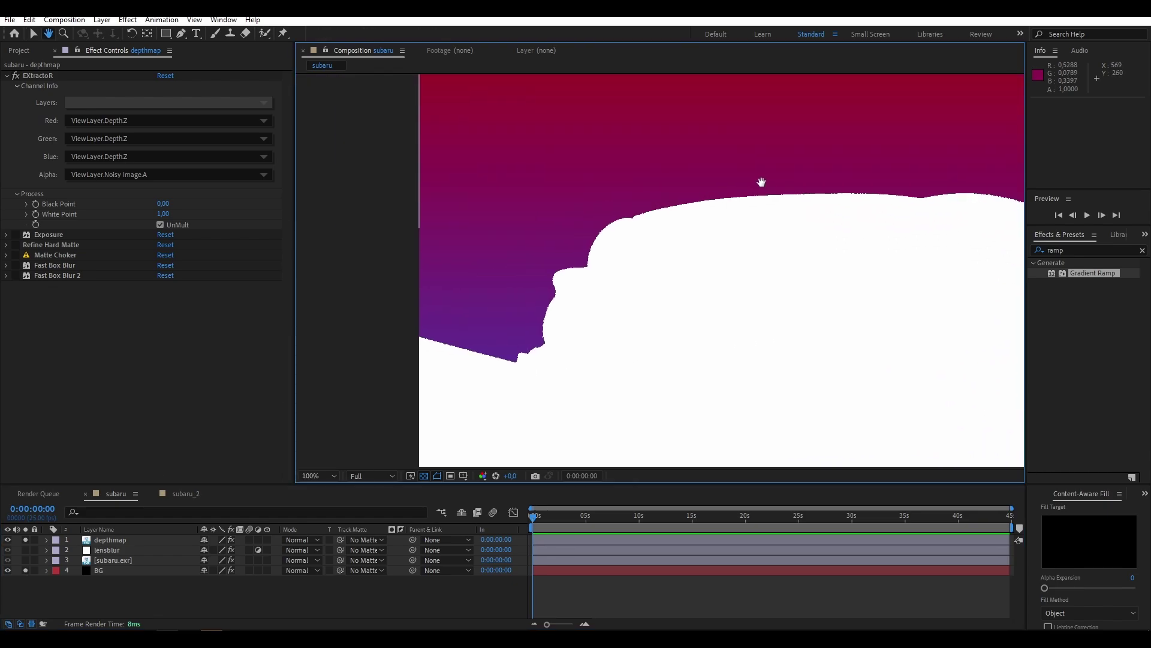
key(v)
scroll(641, 267, up, 4)
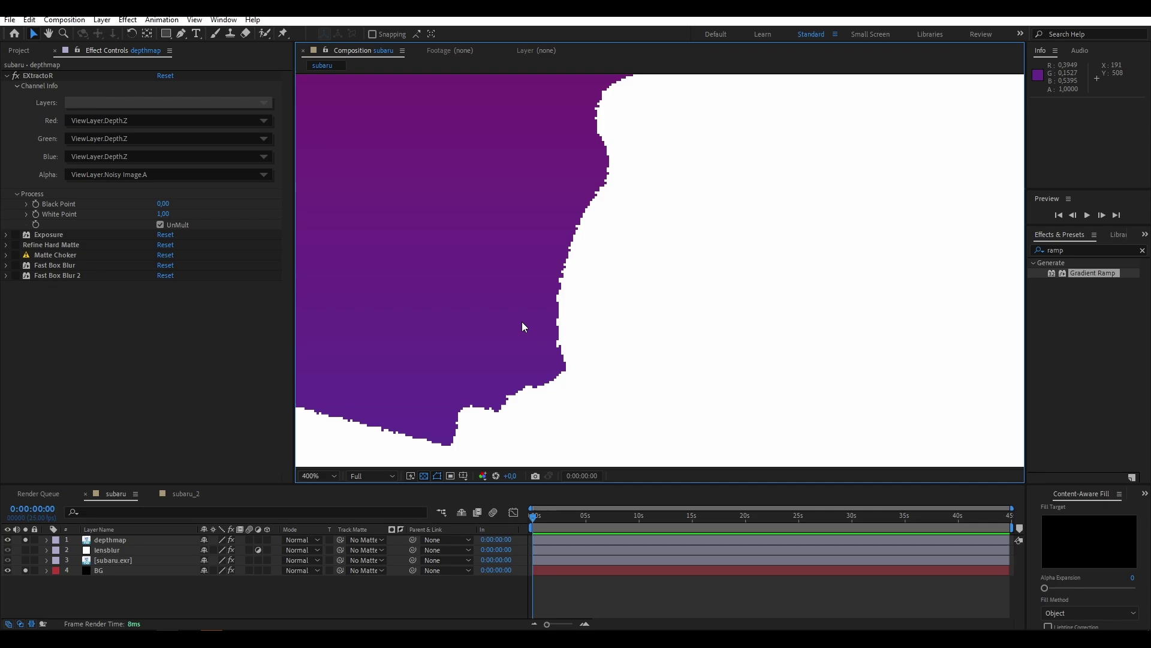
Try Composite.Combined.A as the depthmap's EXtractoR alpha and inspect the roof edge.
click(120, 174)
click(85, 294)
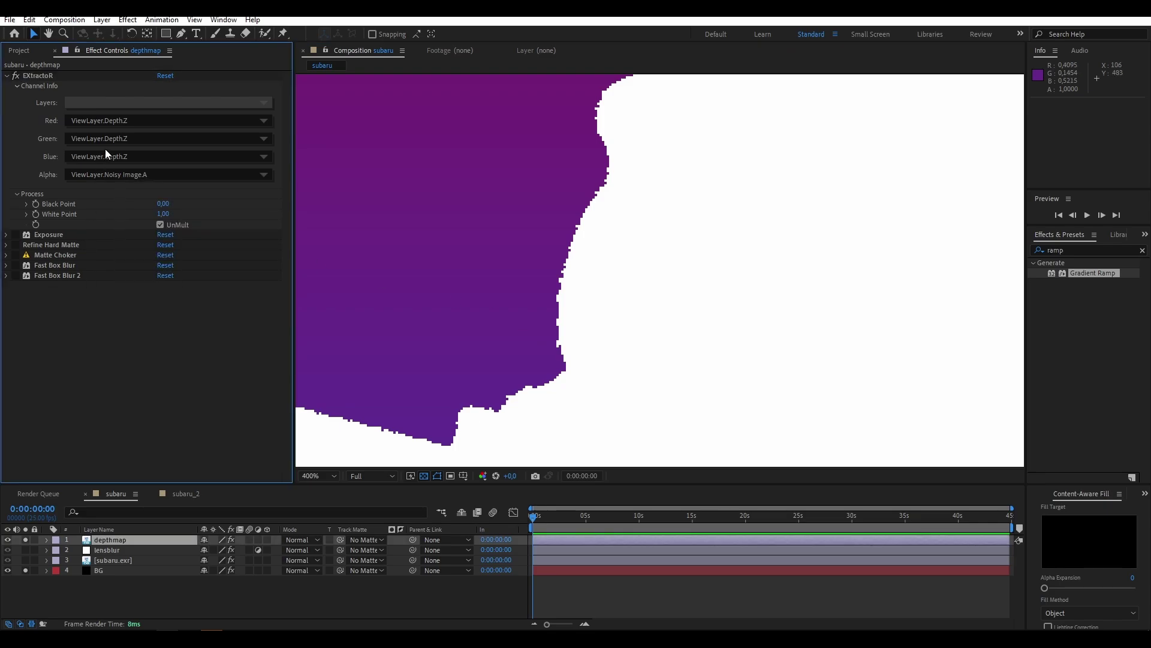
click(165, 175)
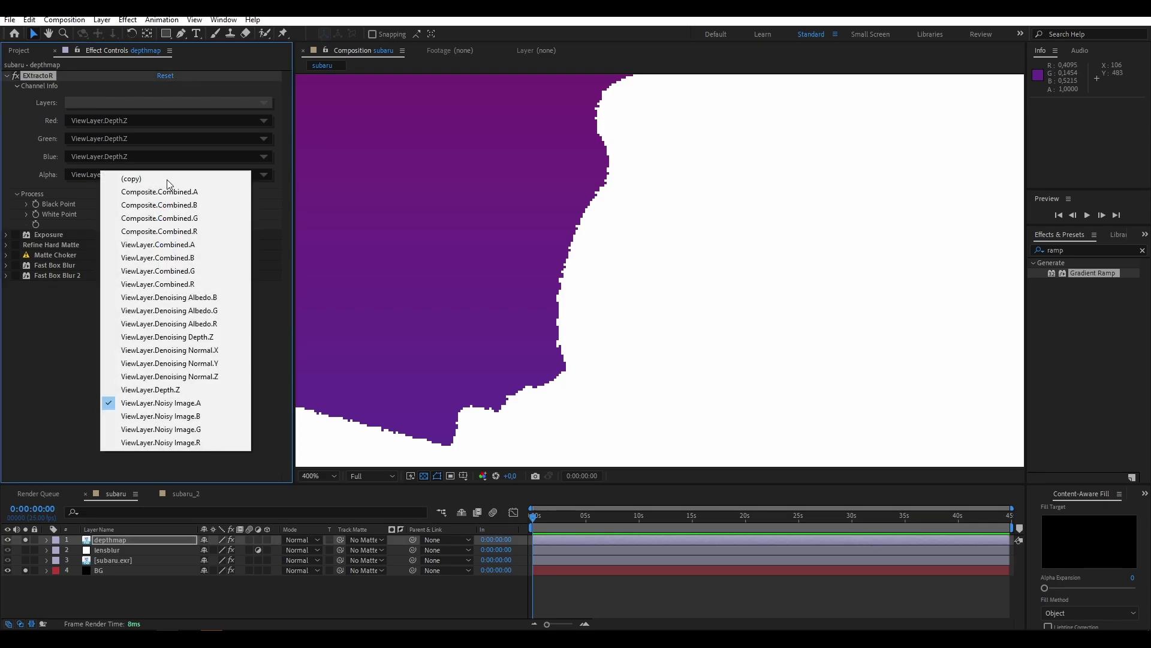
click(588, 35)
click(129, 168)
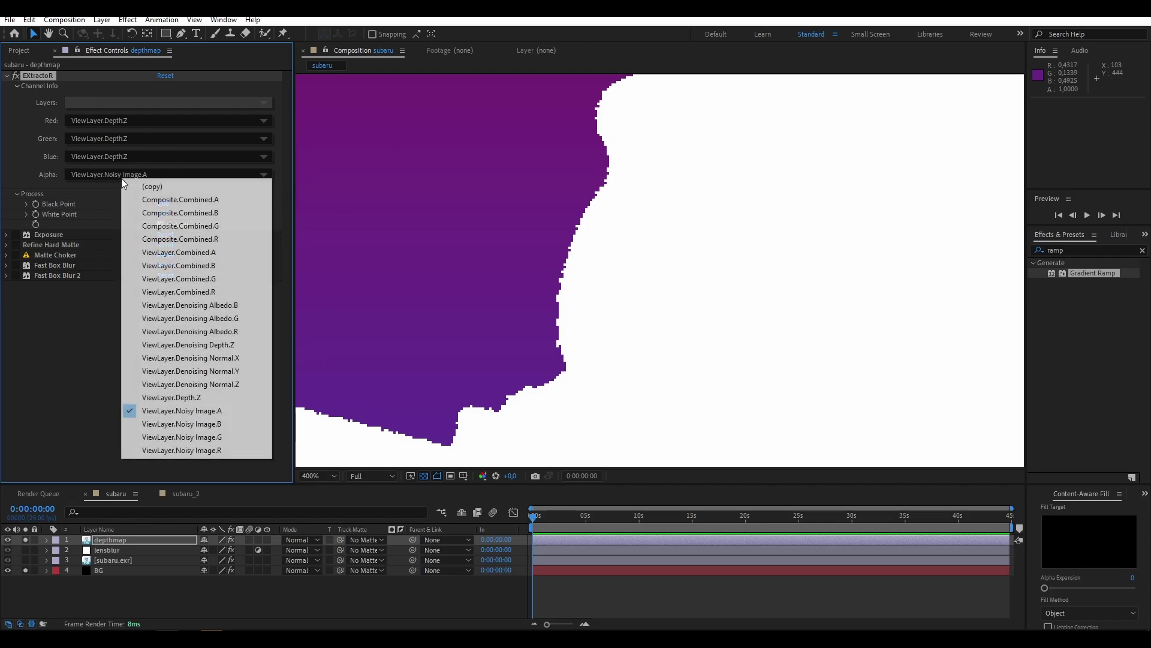
click(174, 207)
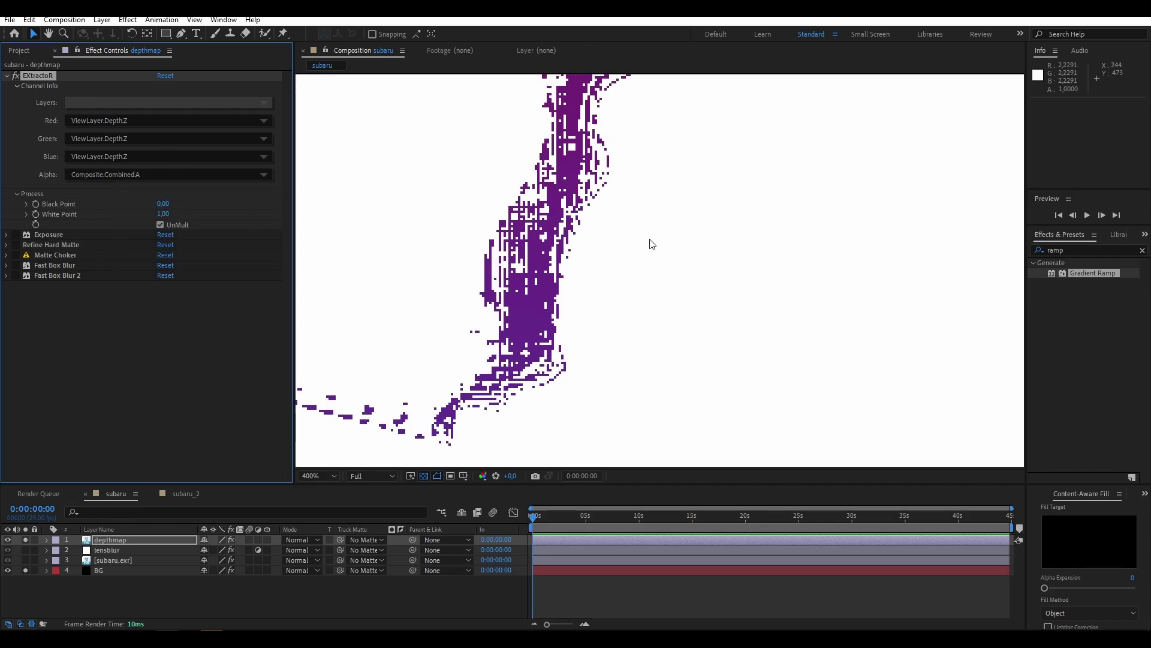
key(slash)
drag(524, 276, 378, 285)
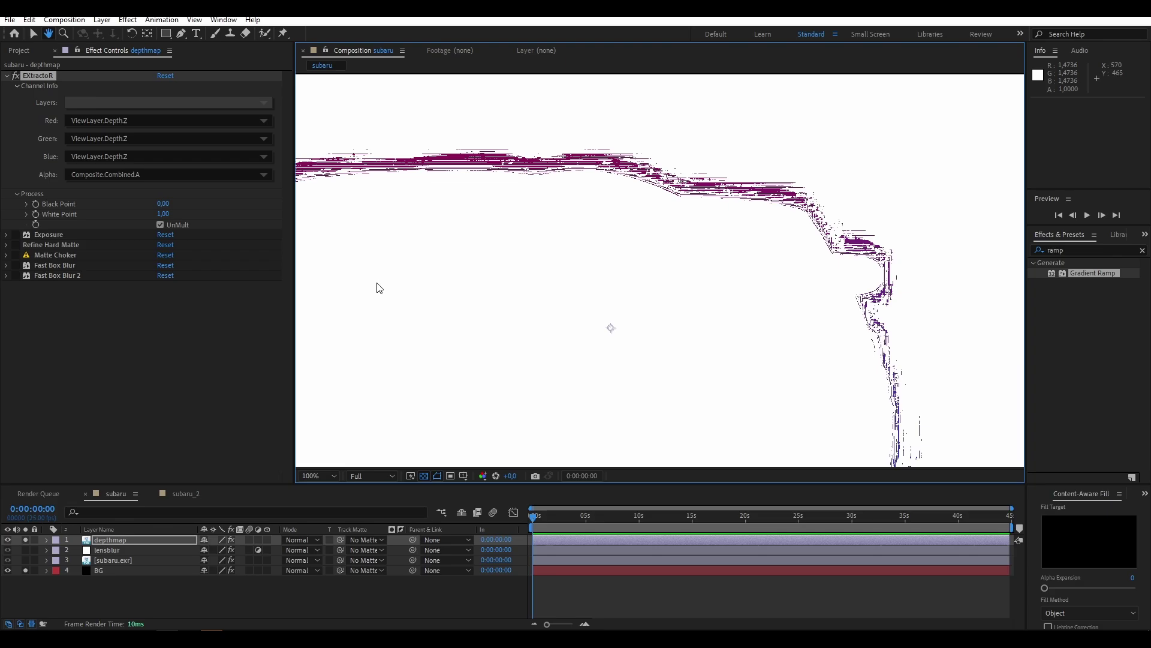
drag(755, 300, 608, 256)
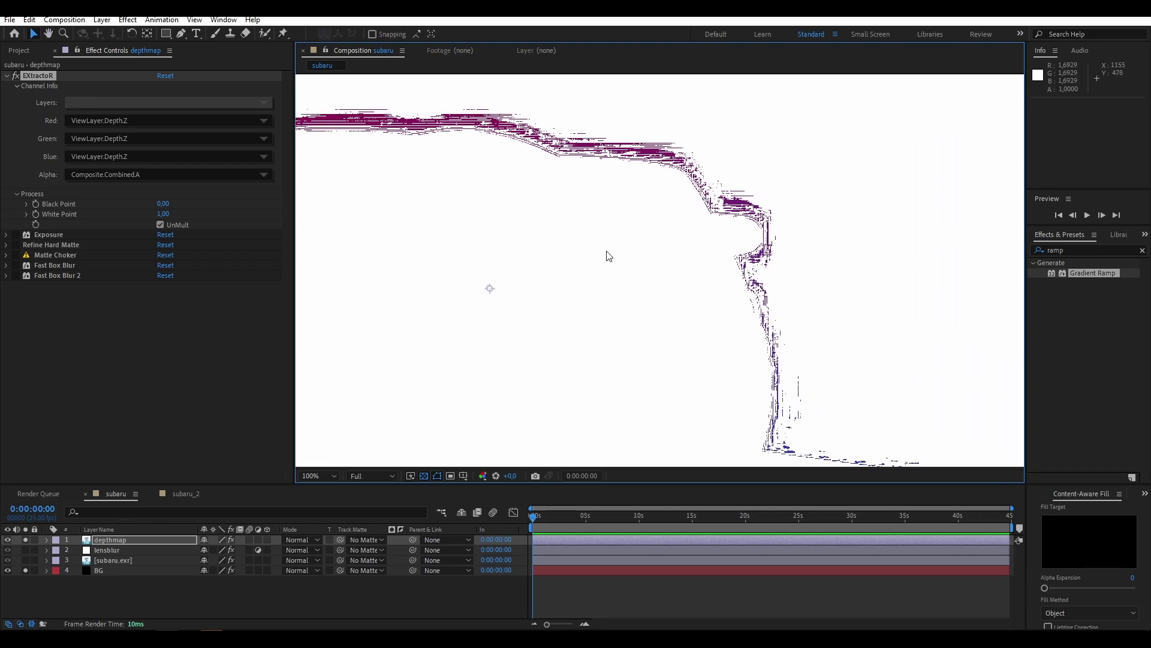
Switch the alpha back to ViewLayer.Noisy Image.A and check the matte edge up close.
click(105, 174)
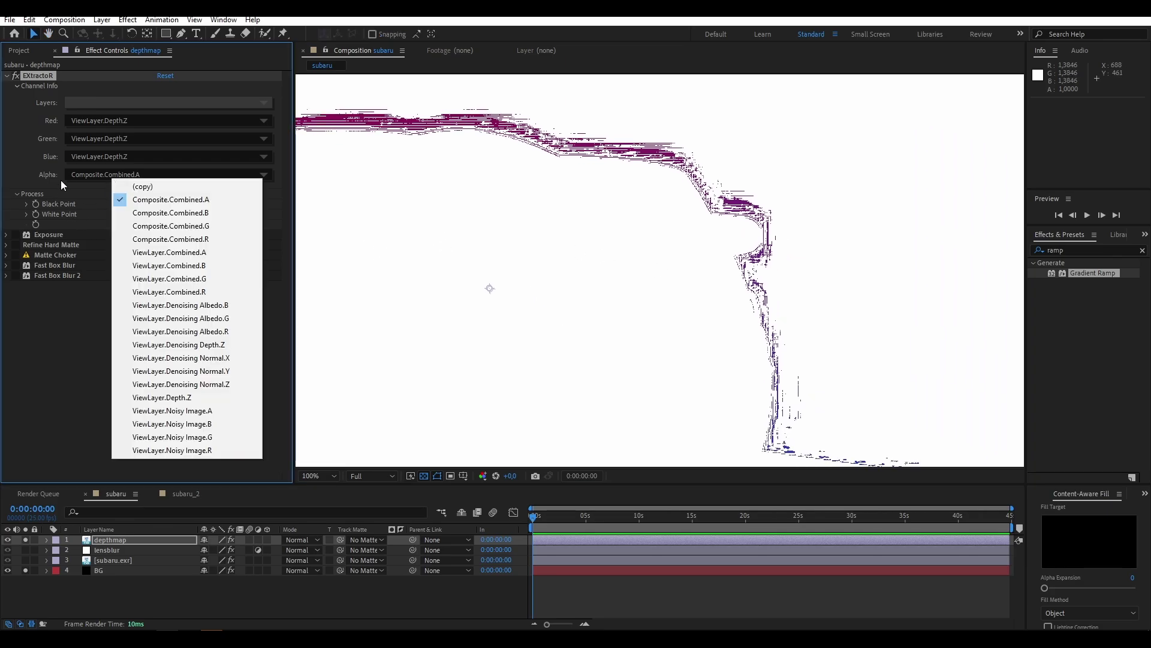
click(145, 412)
key(period)
key(period)
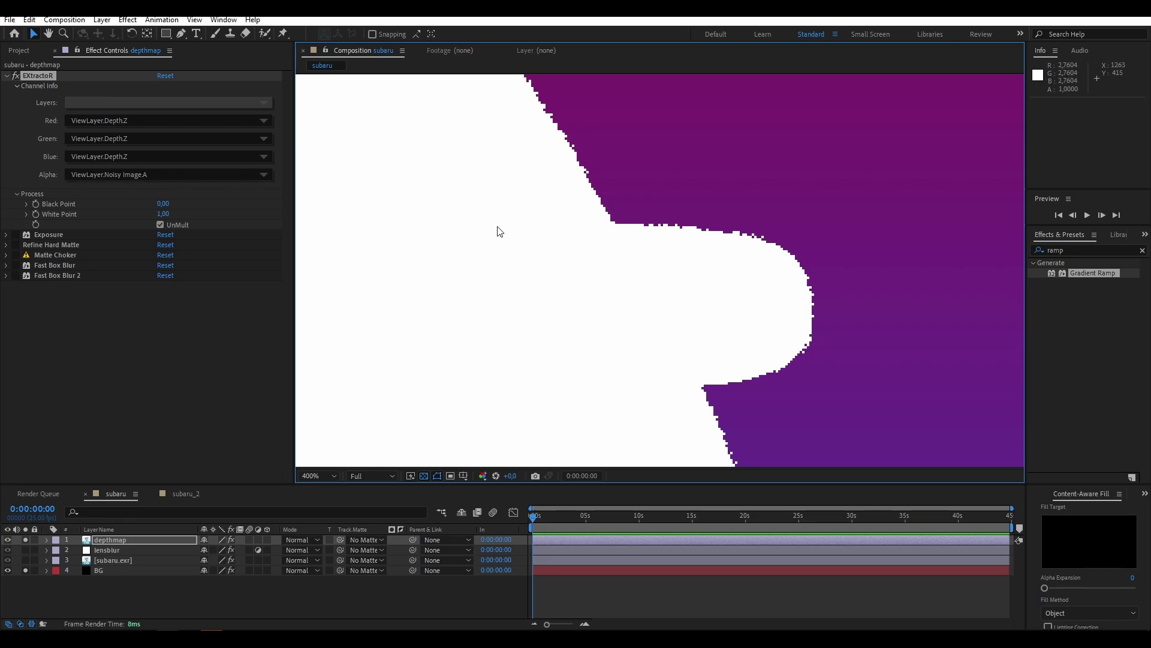
key(comma)
key(comma)
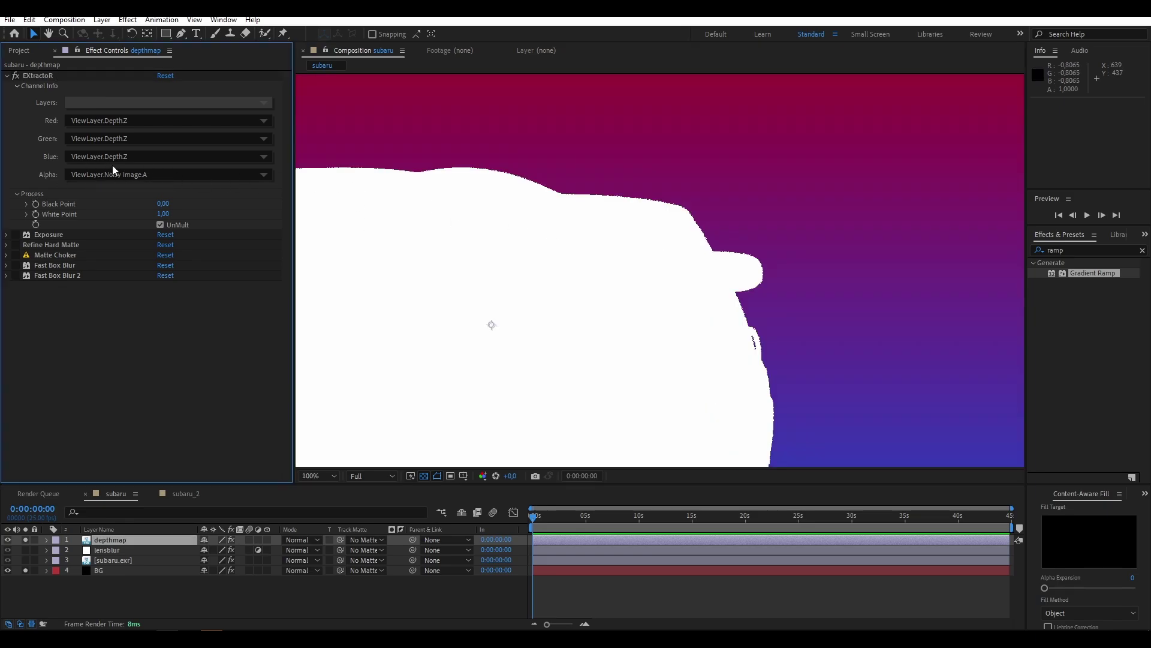
Enable Exposure and compare Refine Hard Matte (Feather 6,3, Shift Edge -99%) off and on.
click(16, 235)
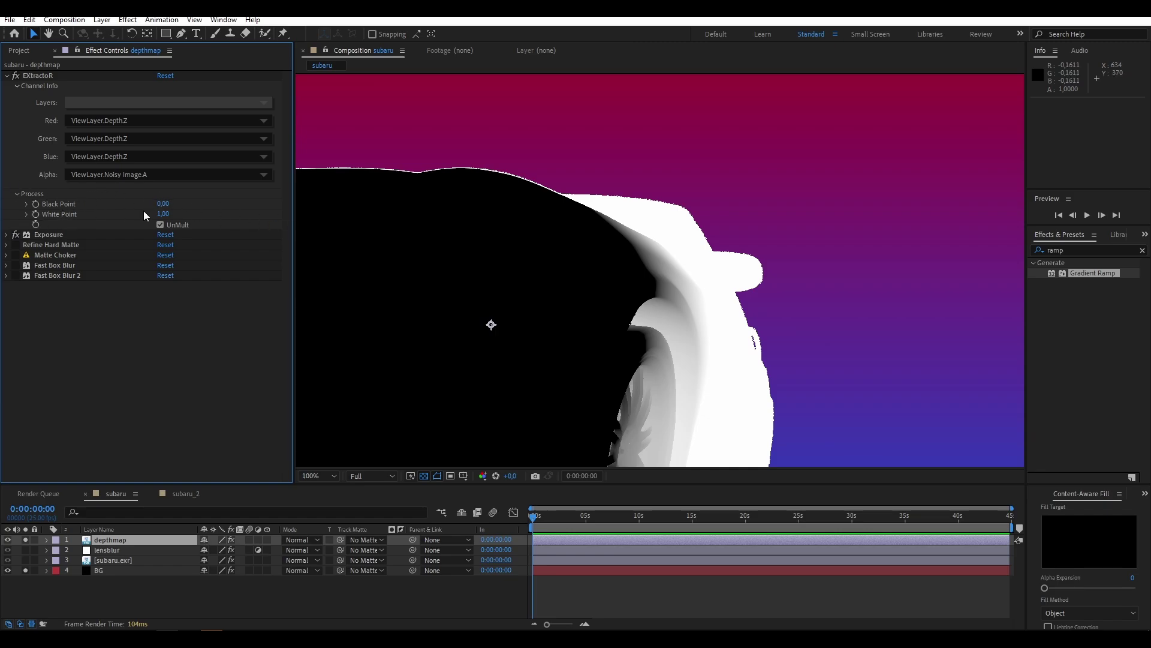
click(7, 246)
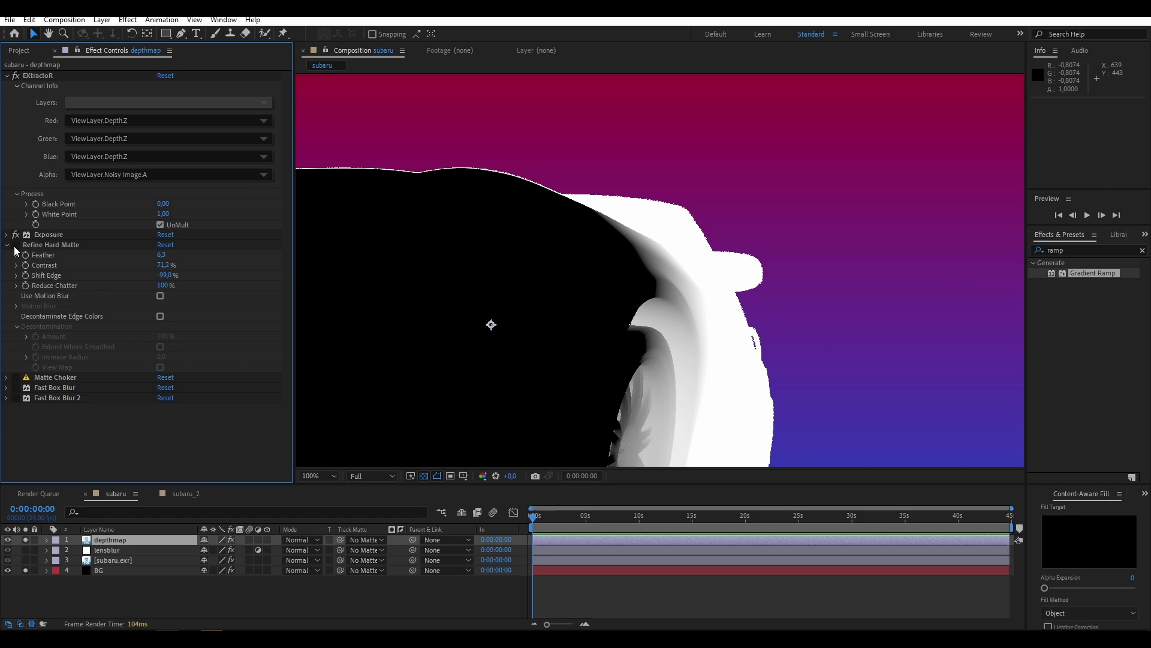
scroll(649, 308, up, 3)
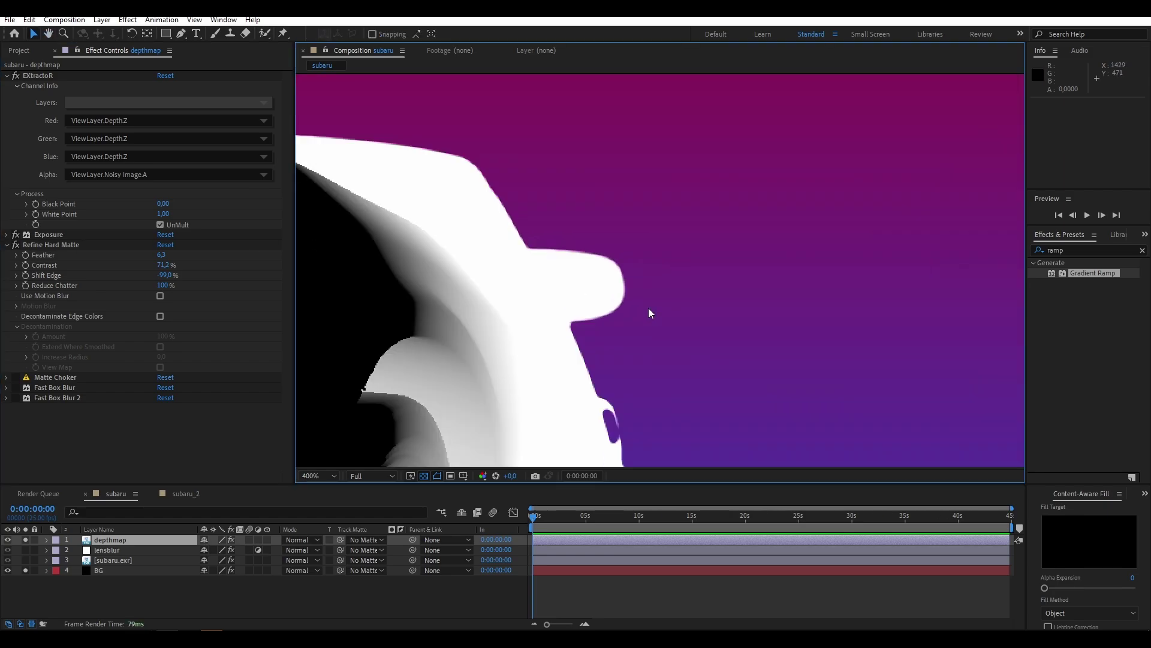
click(17, 244)
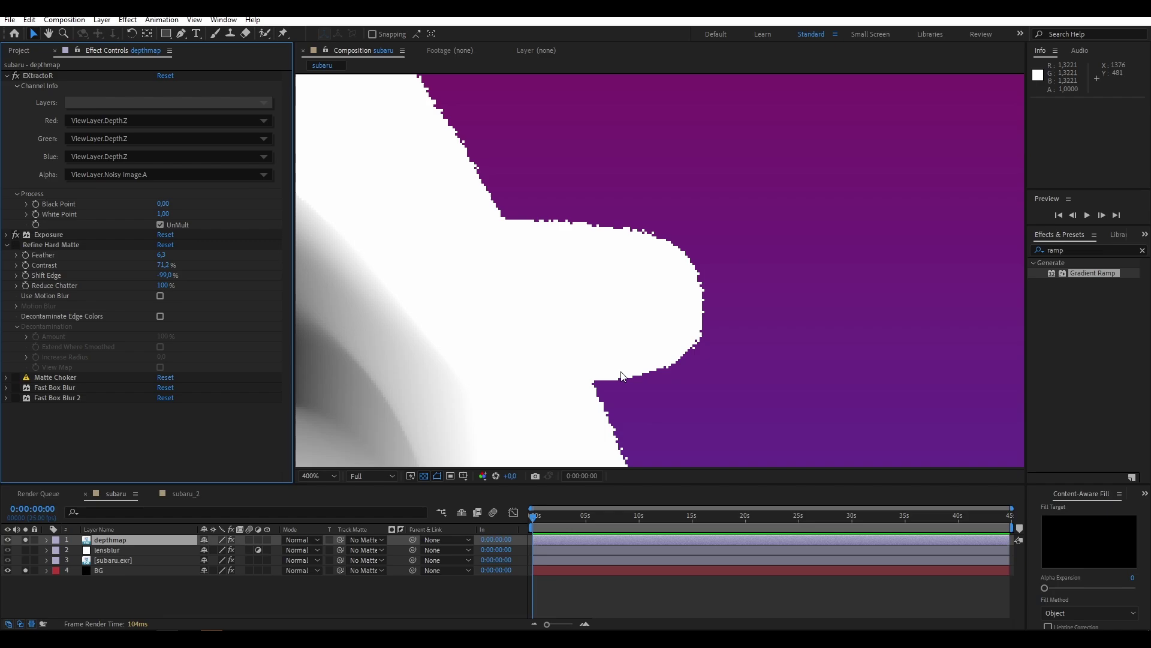
click(18, 244)
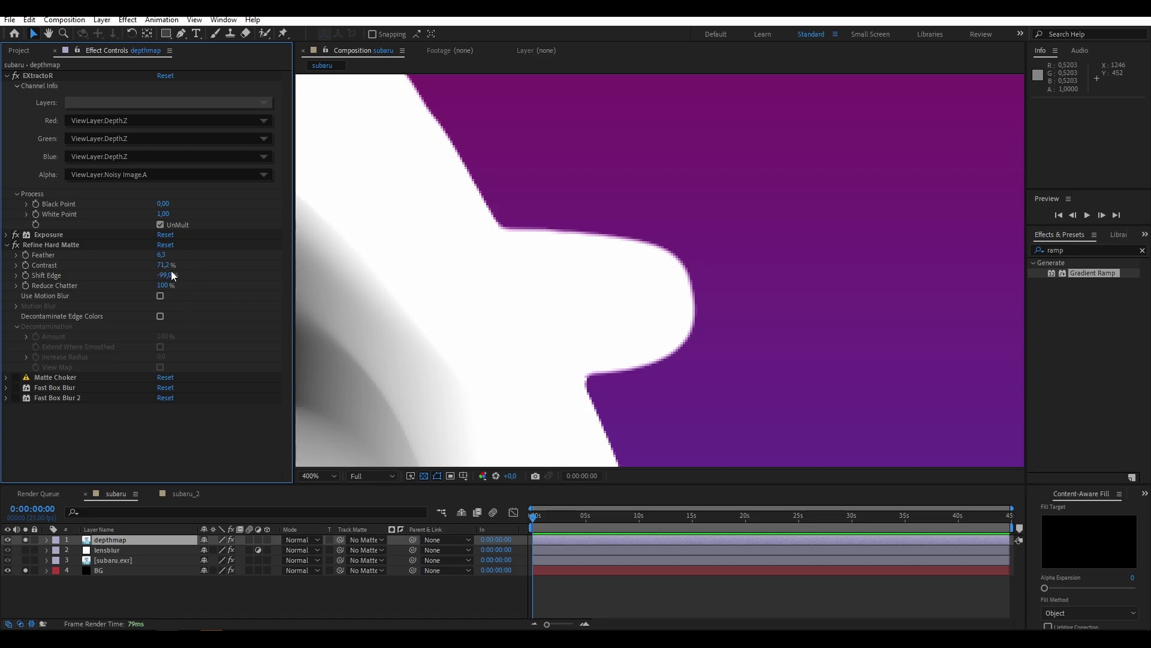
key(slash)
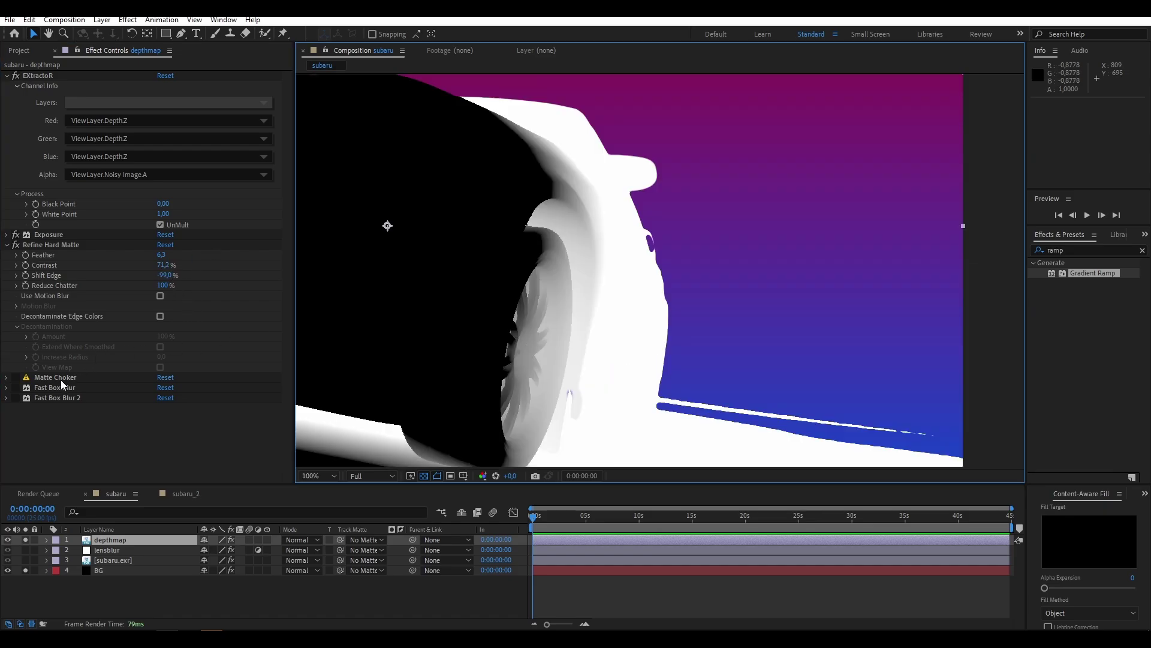
Enable Matte Choker and expand it to check Choke 1 at -127, collapsing Refine Hard Matte.
click(16, 379)
click(7, 245)
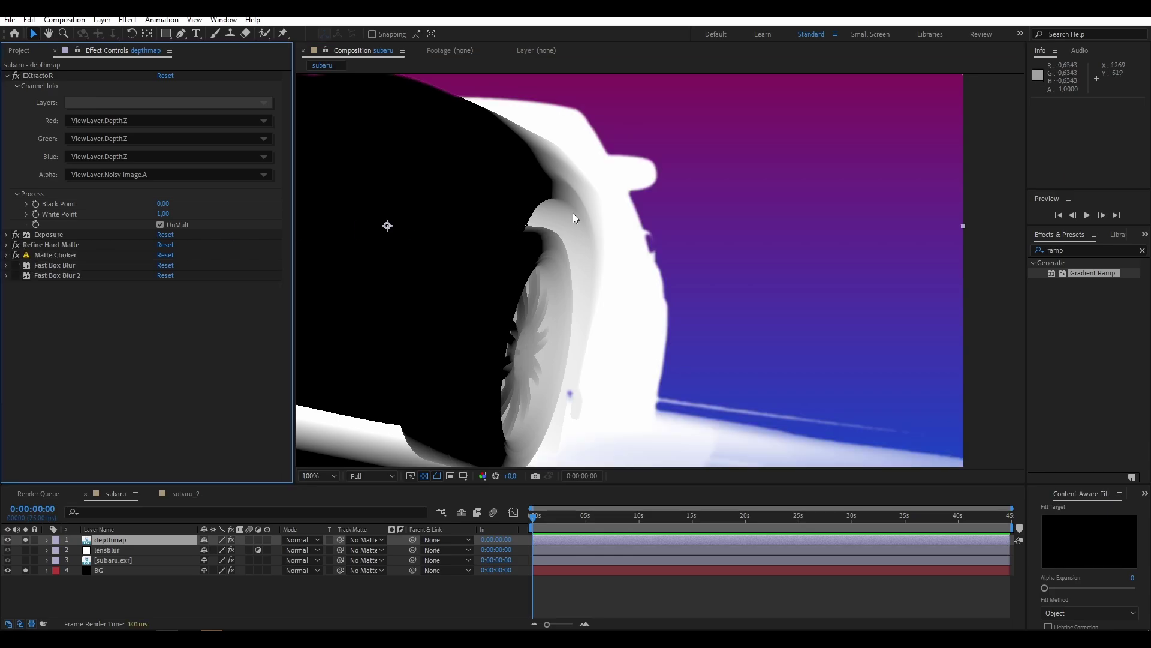
scroll(602, 246, up, 2)
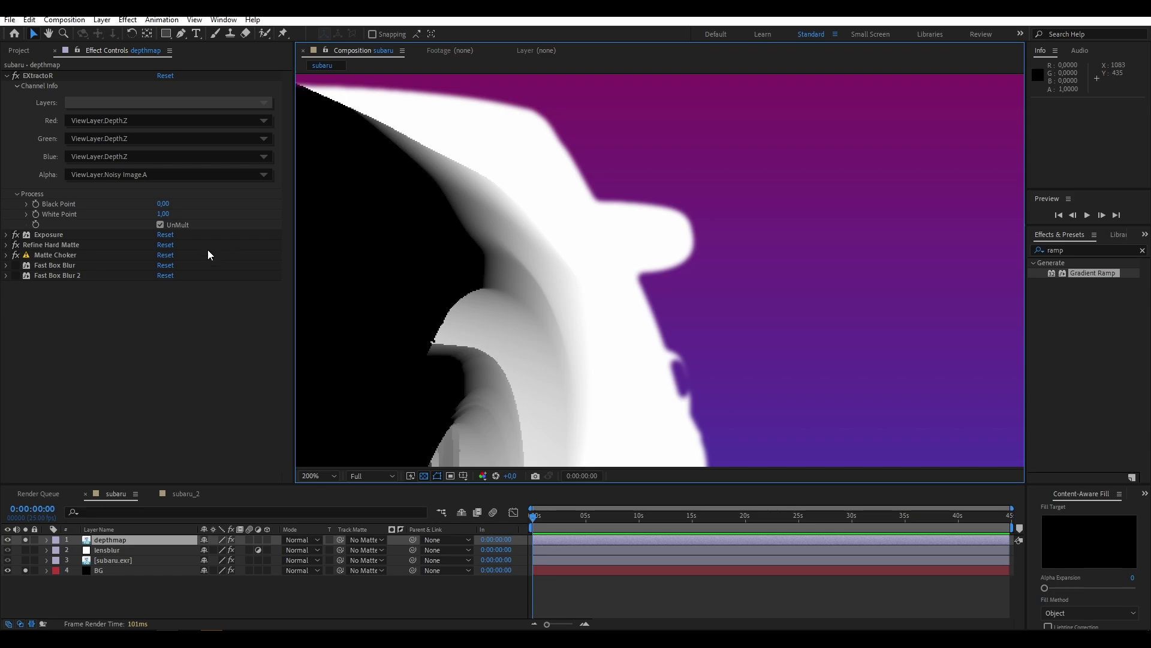
click(7, 255)
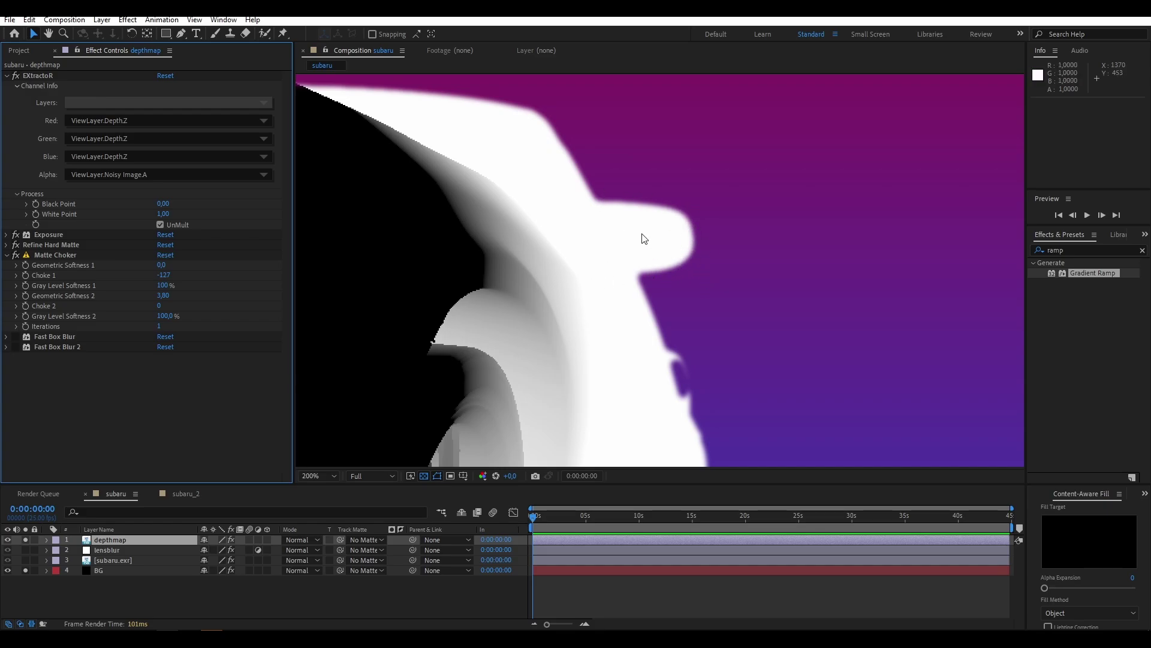
Enable both Fast Box Blurs, comparing the first off and on, and review radii 16,0 and 13,0.
click(15, 265)
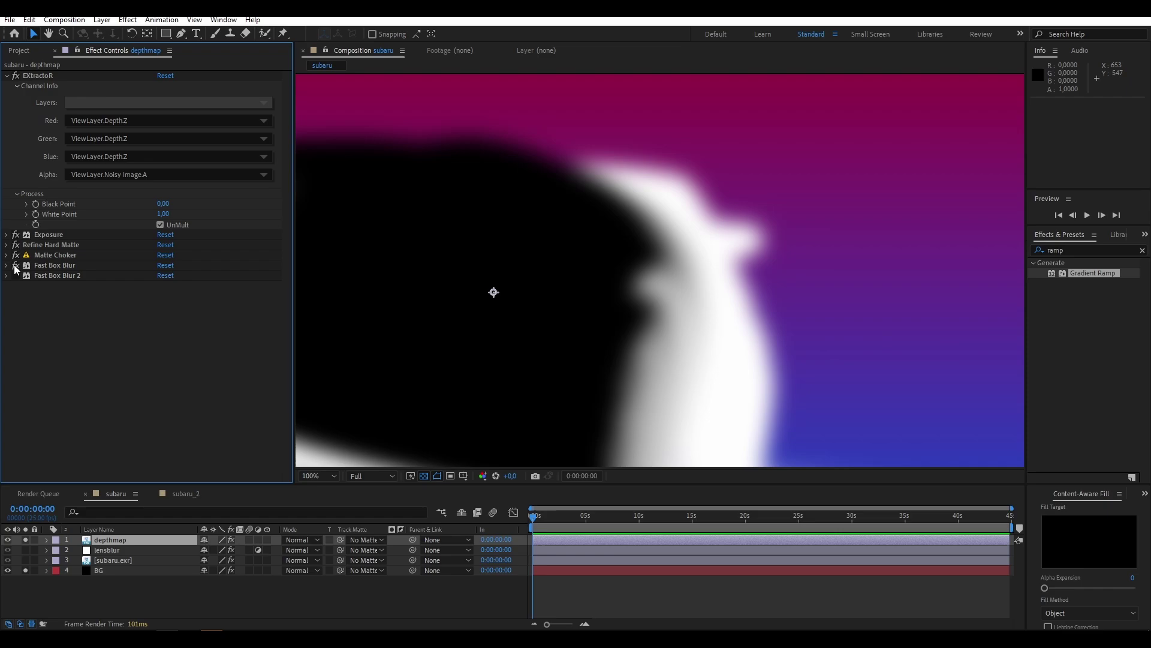
click(15, 265)
click(15, 265)
click(15, 276)
scroll(616, 204, down, 2)
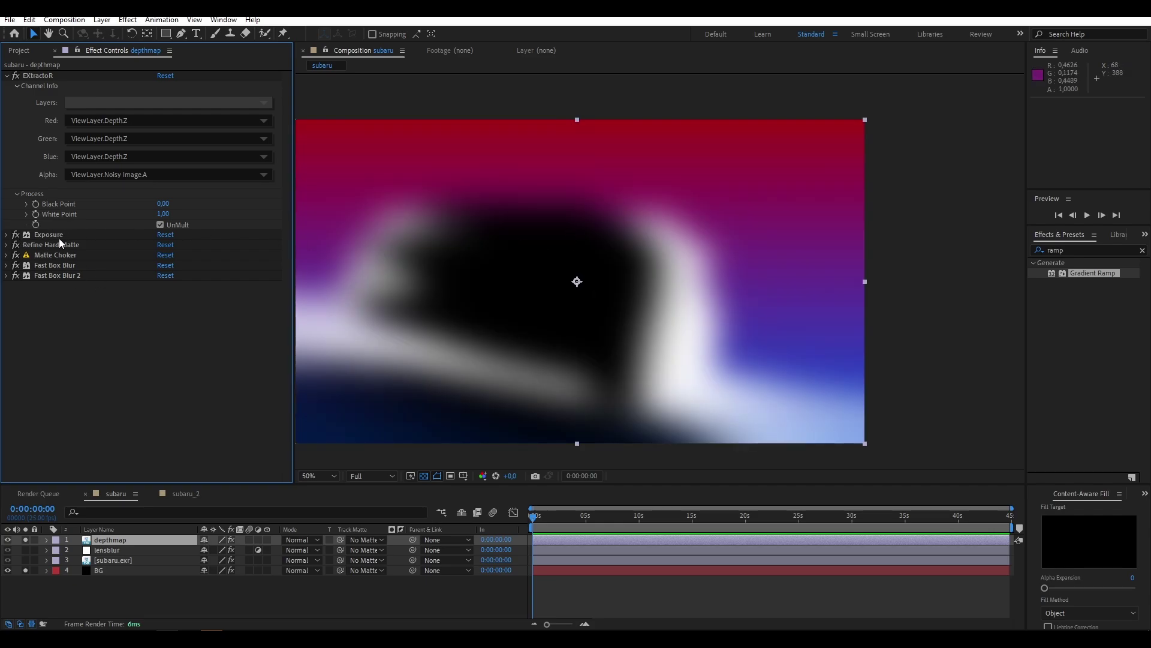
click(6, 266)
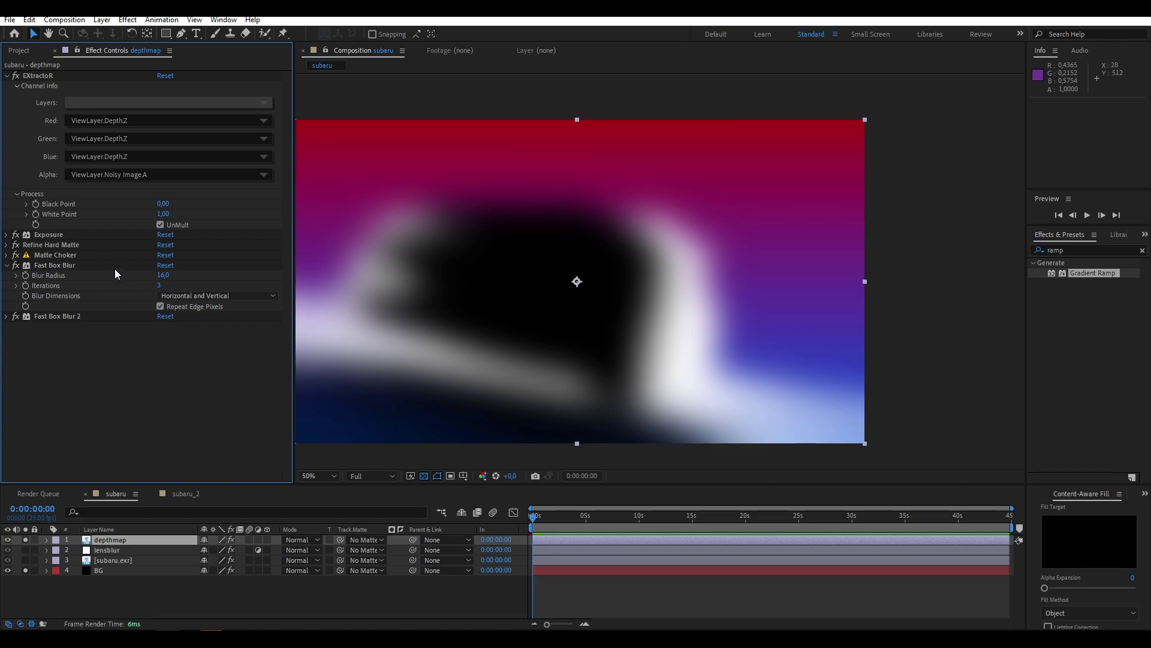
click(6, 265)
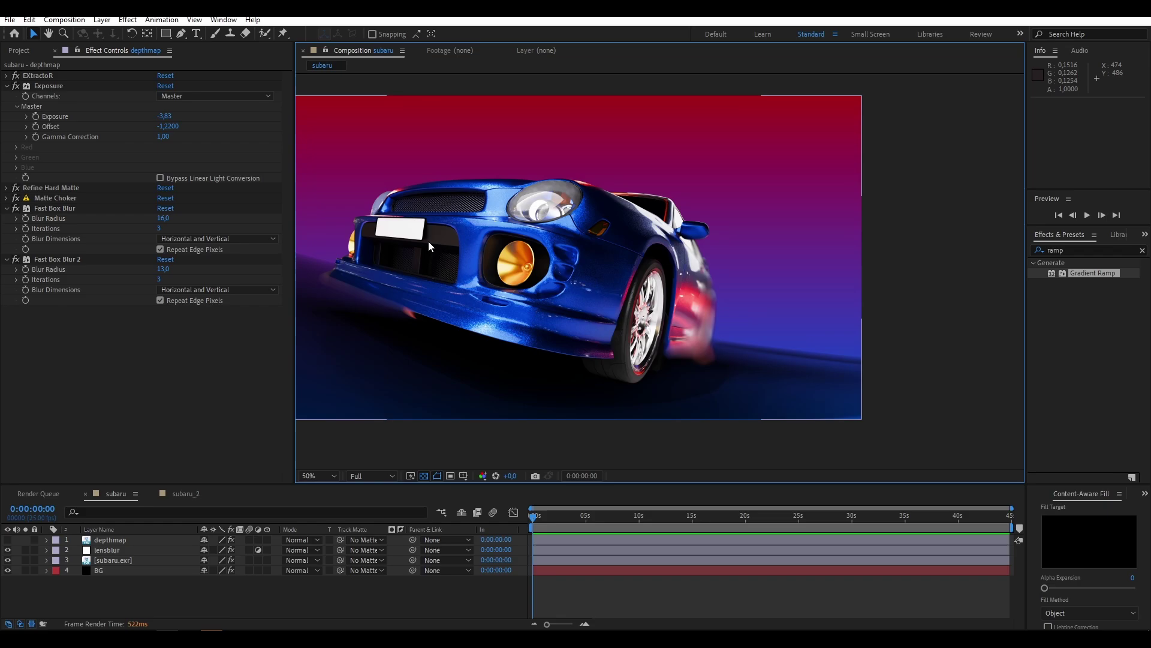
Zoom and pan the viewer across the grille, headlight and front wheel to inspect the blur.
drag(428, 241, 602, 286)
scroll(532, 273, up, 2)
scroll(531, 272, up, 2)
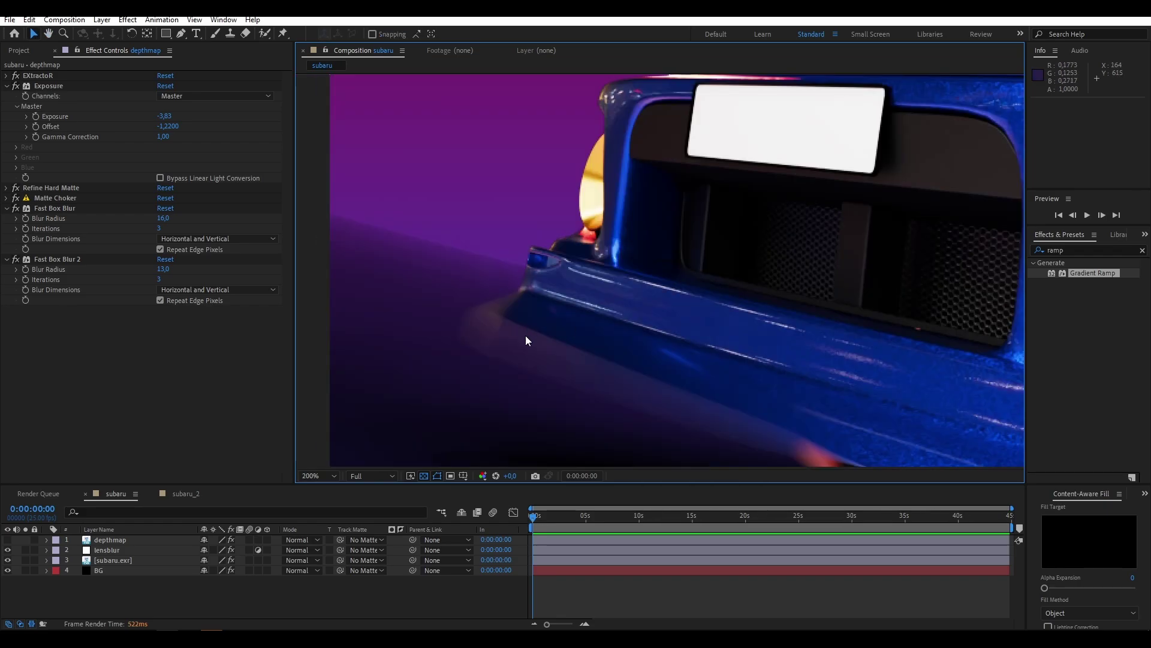
scroll(492, 354, down, 1)
drag(791, 310, 490, 268)
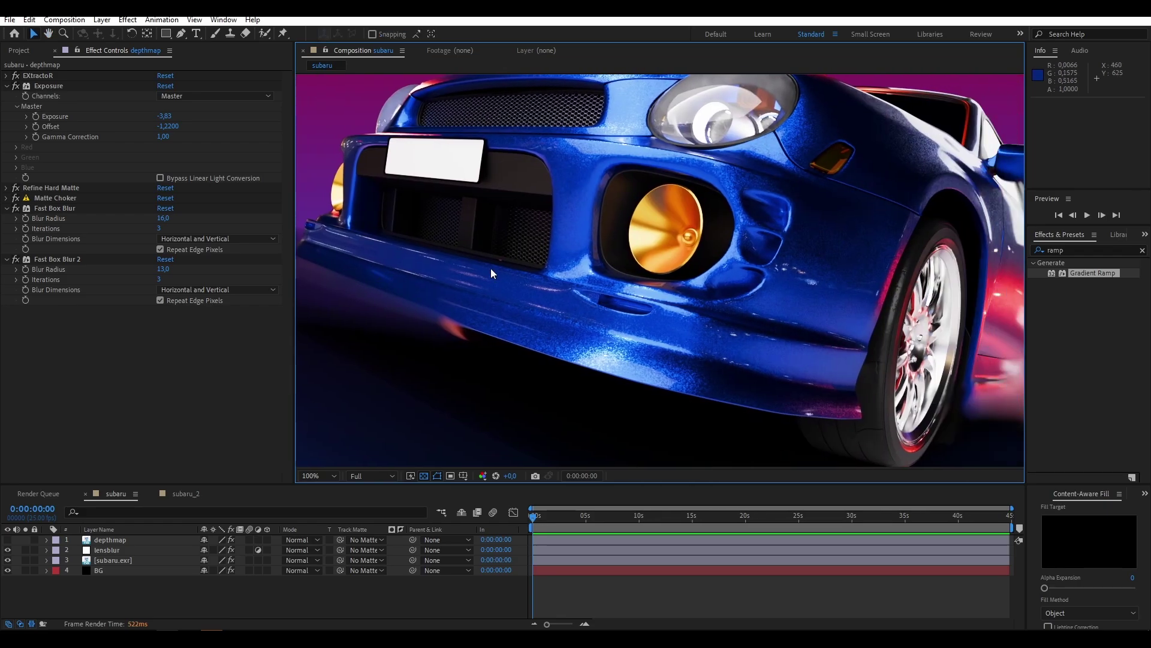
drag(849, 286, 495, 325)
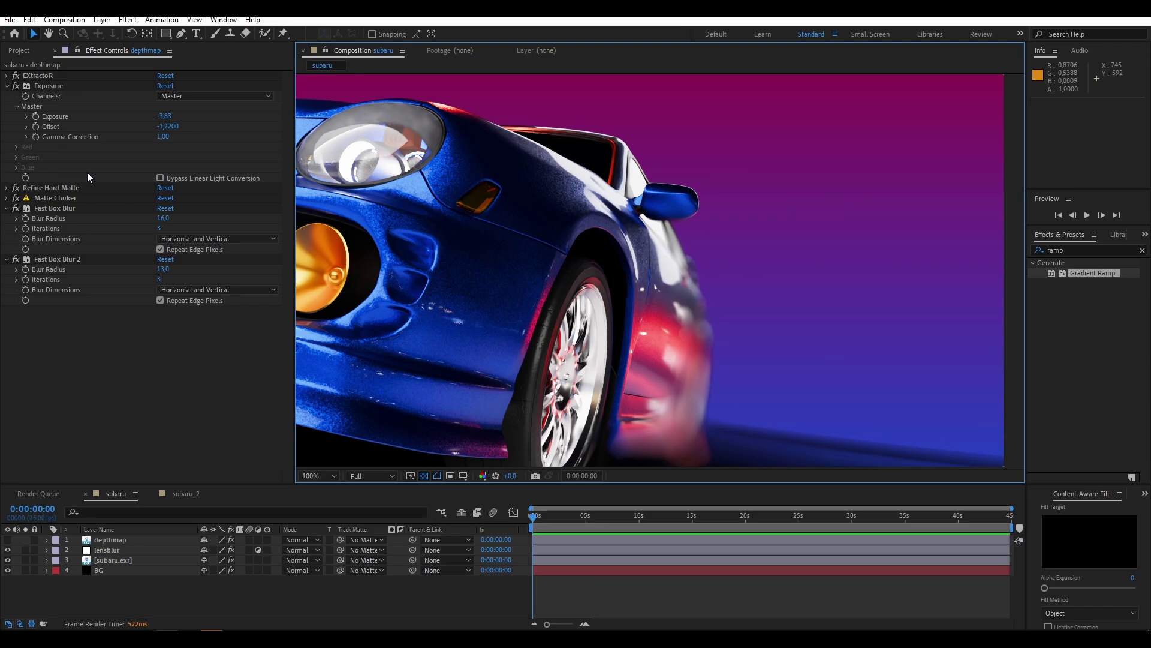
scroll(614, 239, down, 1)
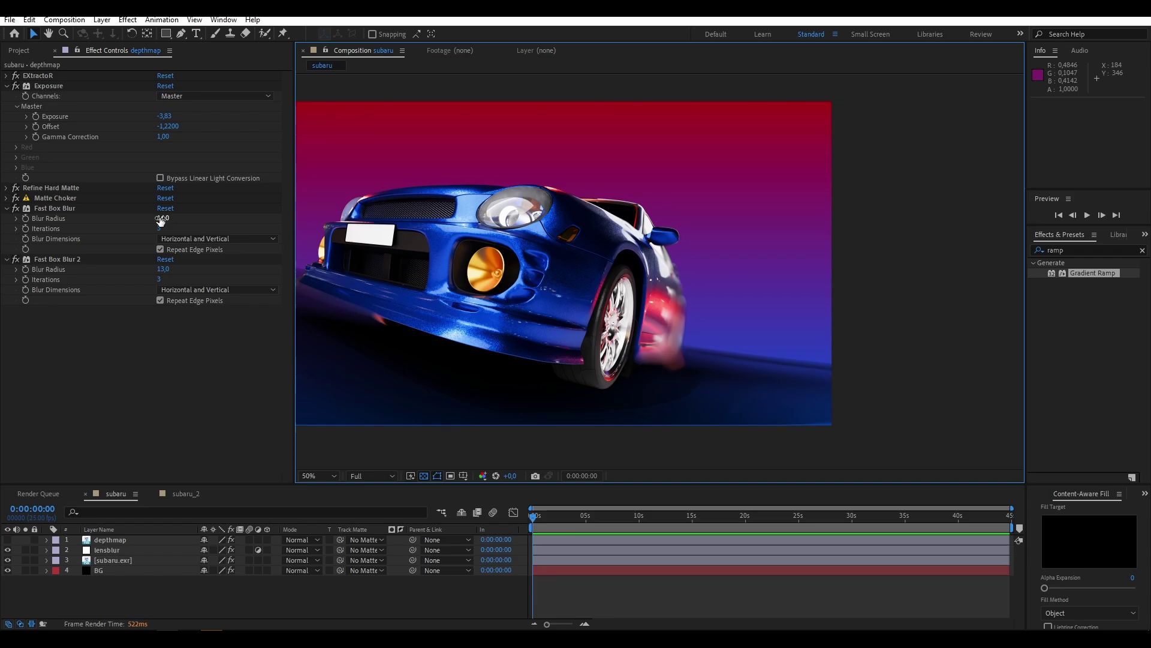
Try a first Fast Box Blur radius of 94,0, then undo it back to 16,0.
drag(160, 220, 214, 225)
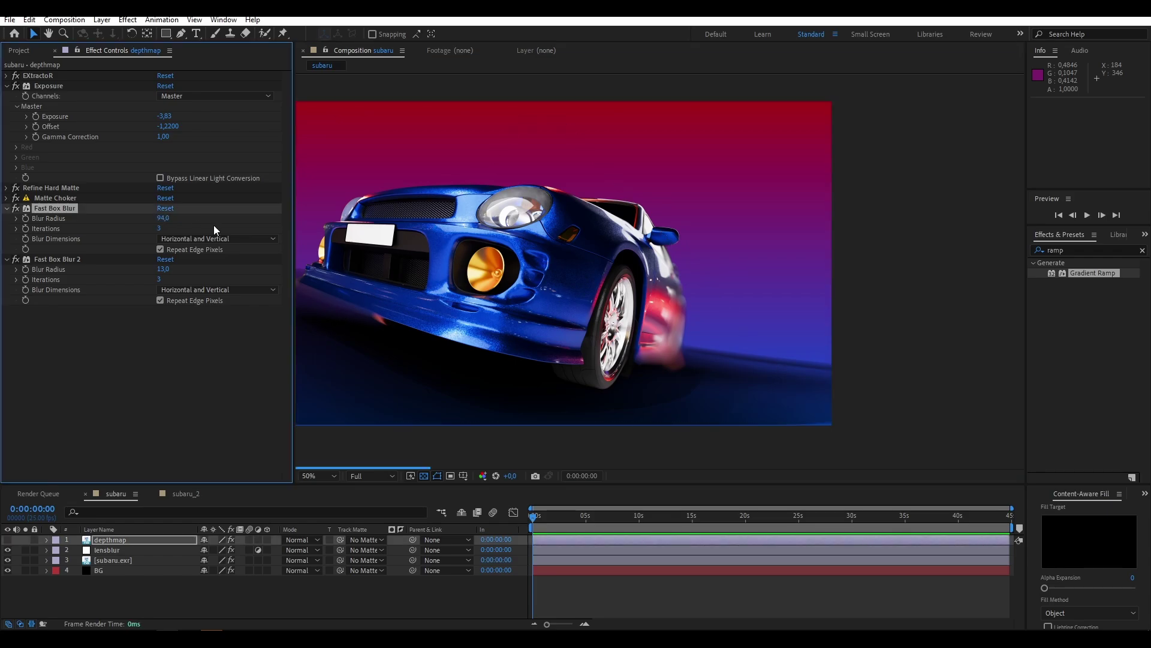
scroll(549, 293, up, 2)
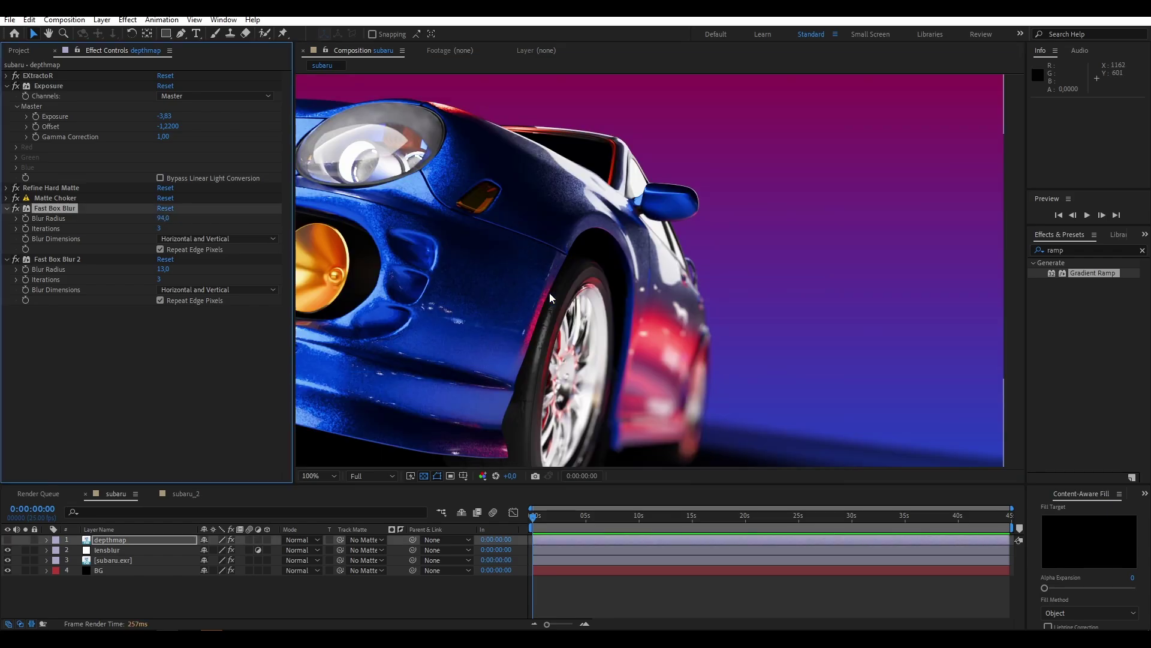
key(ctrl+z)
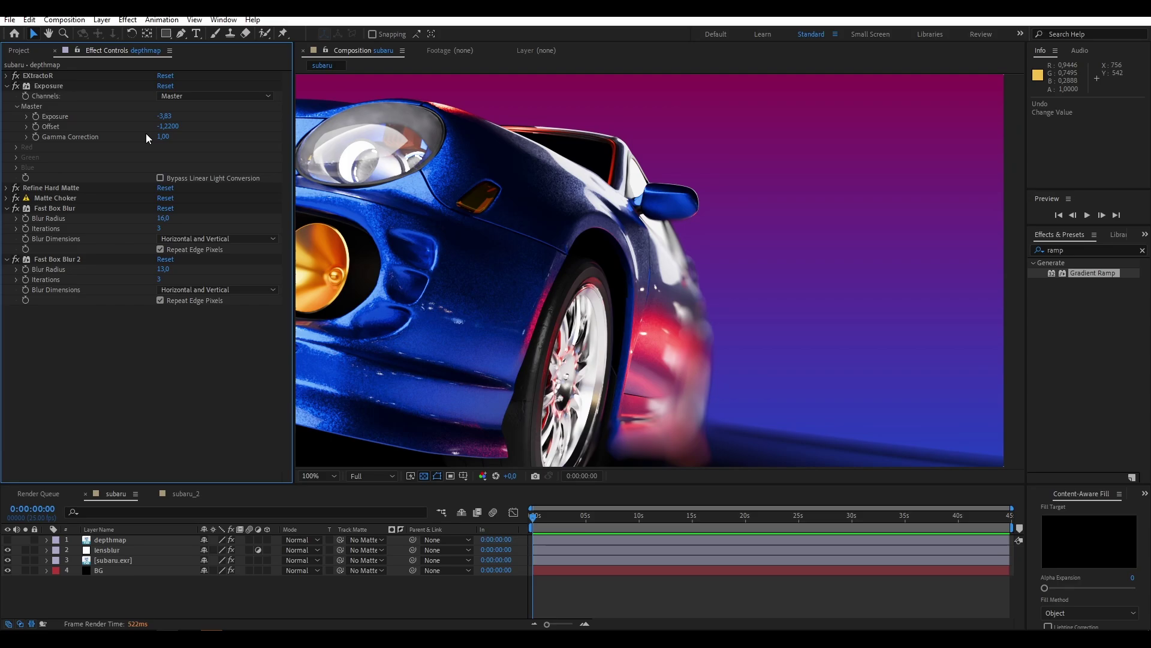
Fine-tune the depth map Exposure through -3,49, -3,29 and -3,16 toward -2,97.
drag(163, 116, 306, 116)
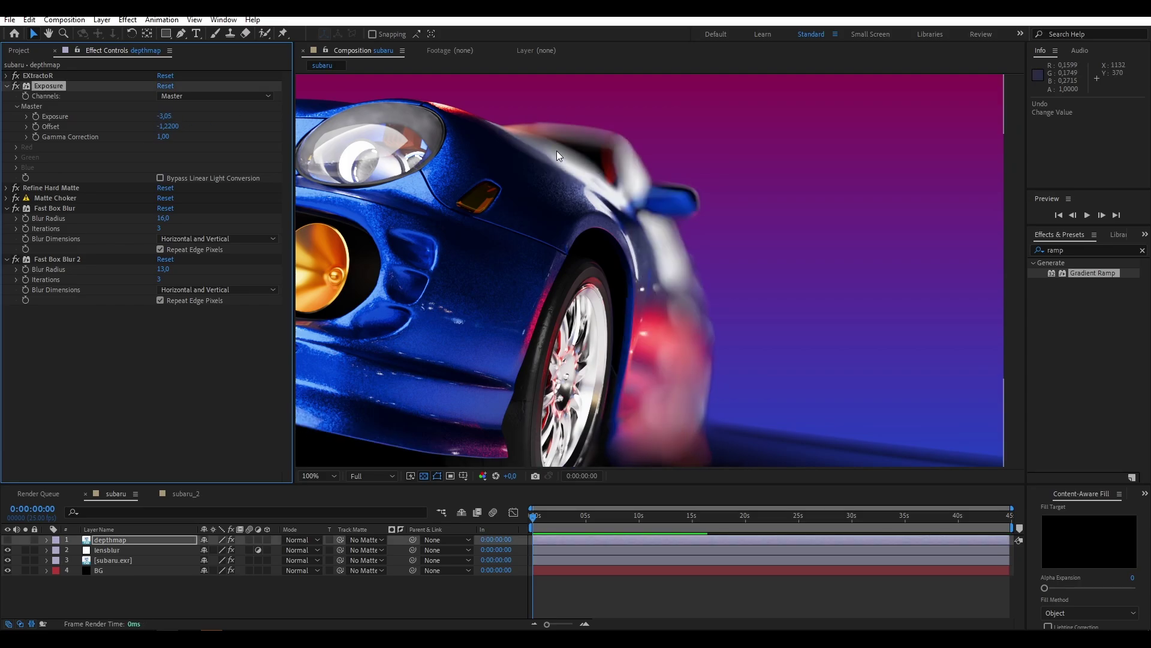
drag(697, 207, 589, 242)
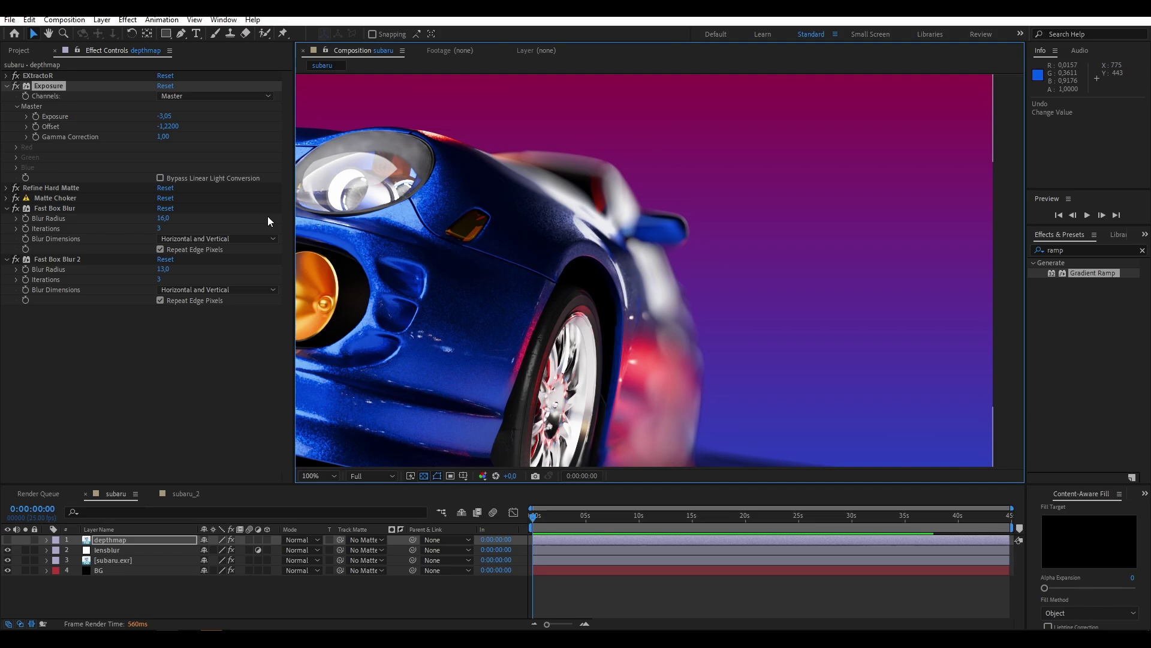
drag(167, 115, 96, 118)
scroll(545, 181, up, 2)
scroll(640, 232, up, 1)
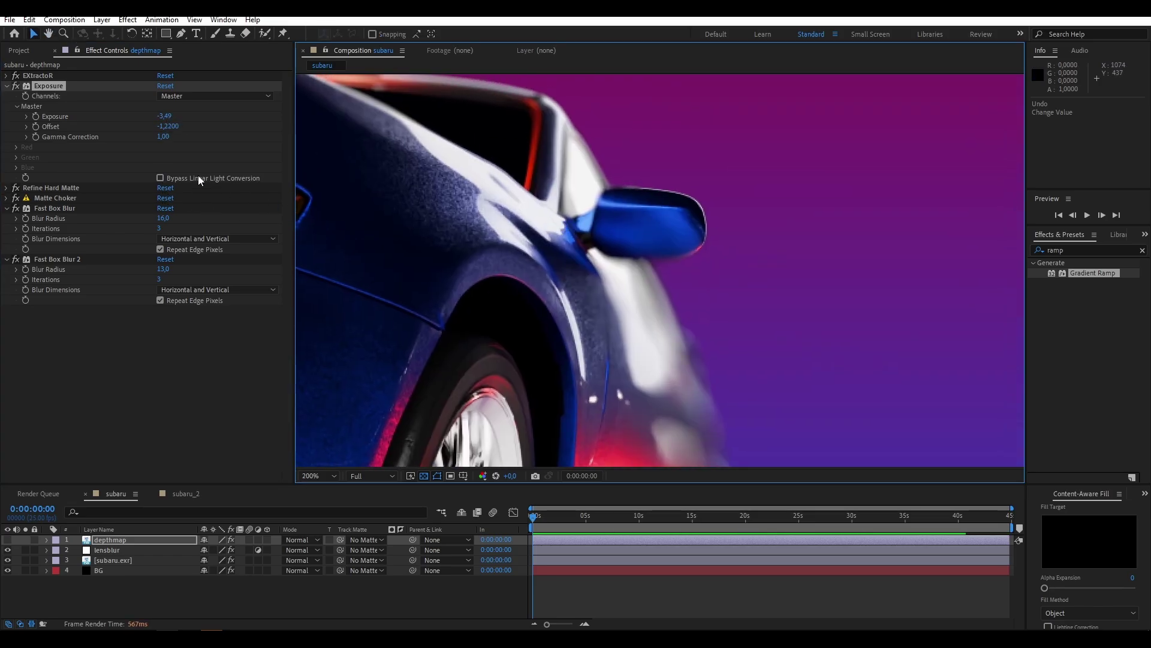
drag(164, 117, 192, 118)
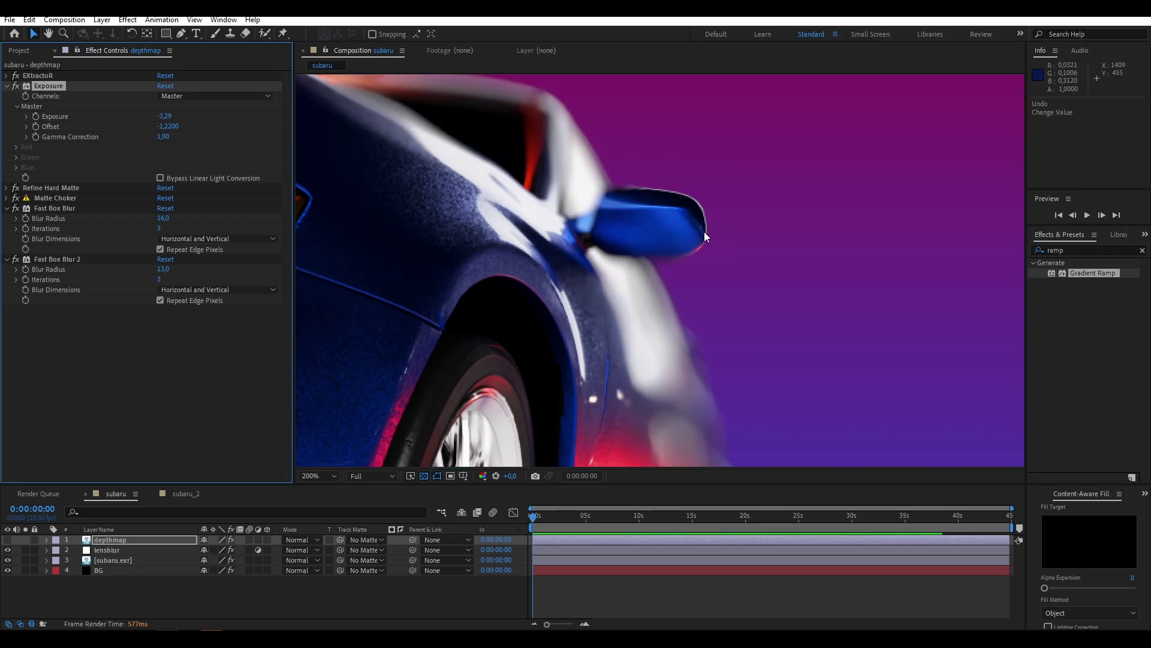
click(52, 261)
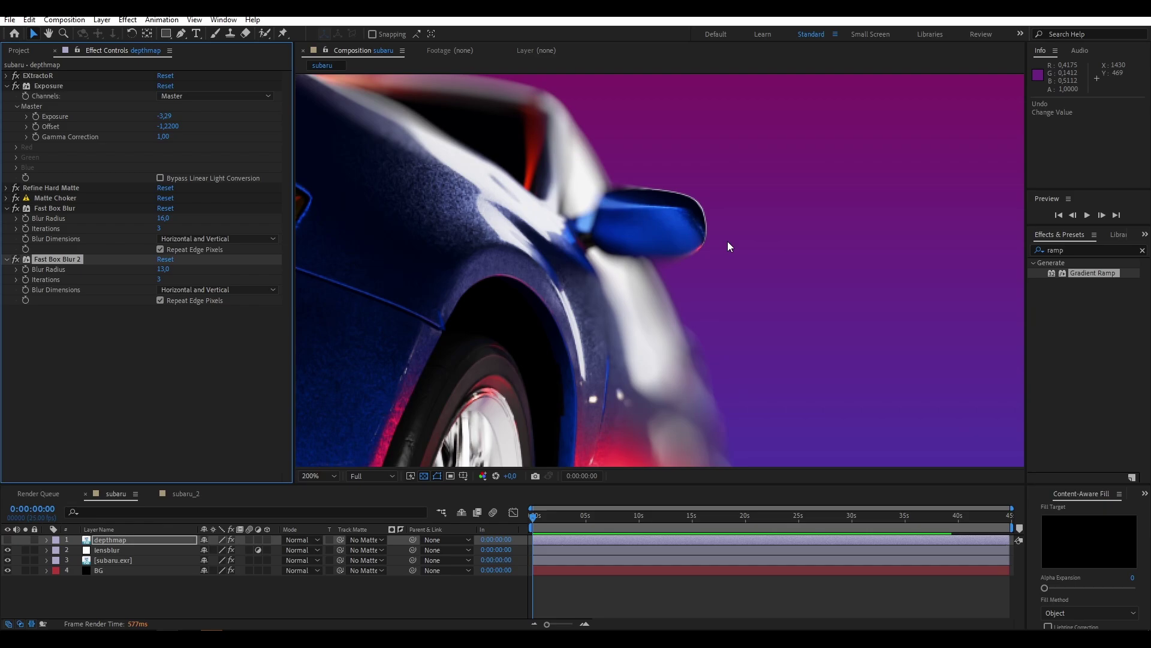
scroll(640, 232, down, 1)
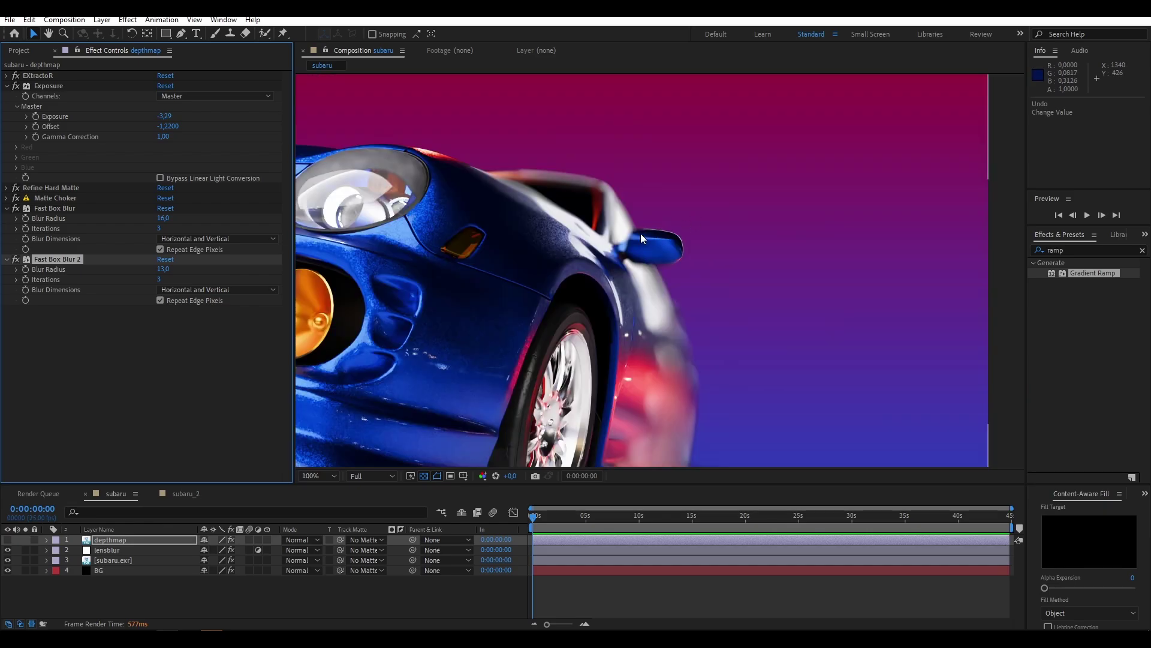
scroll(639, 240, up, 1)
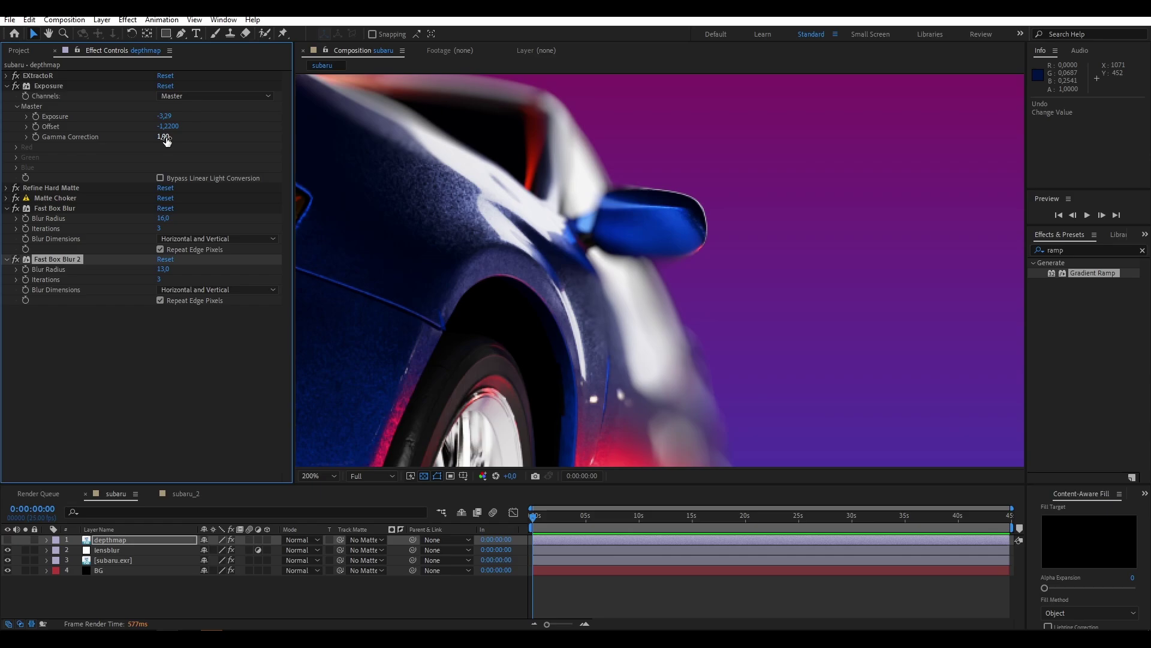
drag(163, 116, 174, 118)
scroll(588, 239, down, 1)
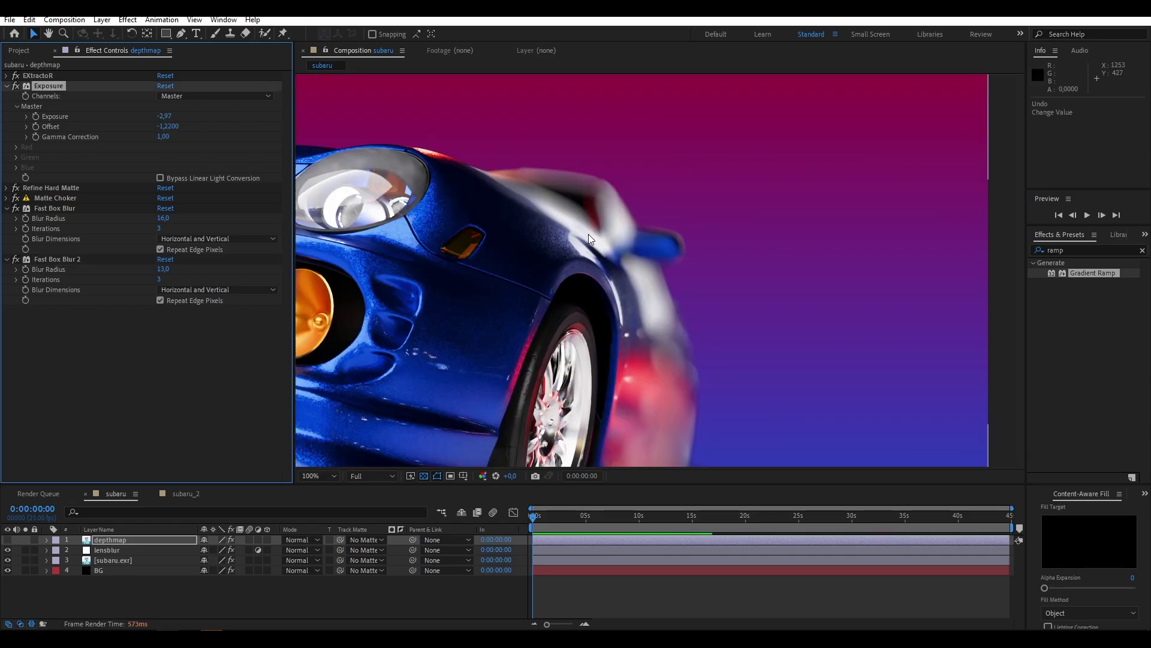
scroll(666, 267, down, 2)
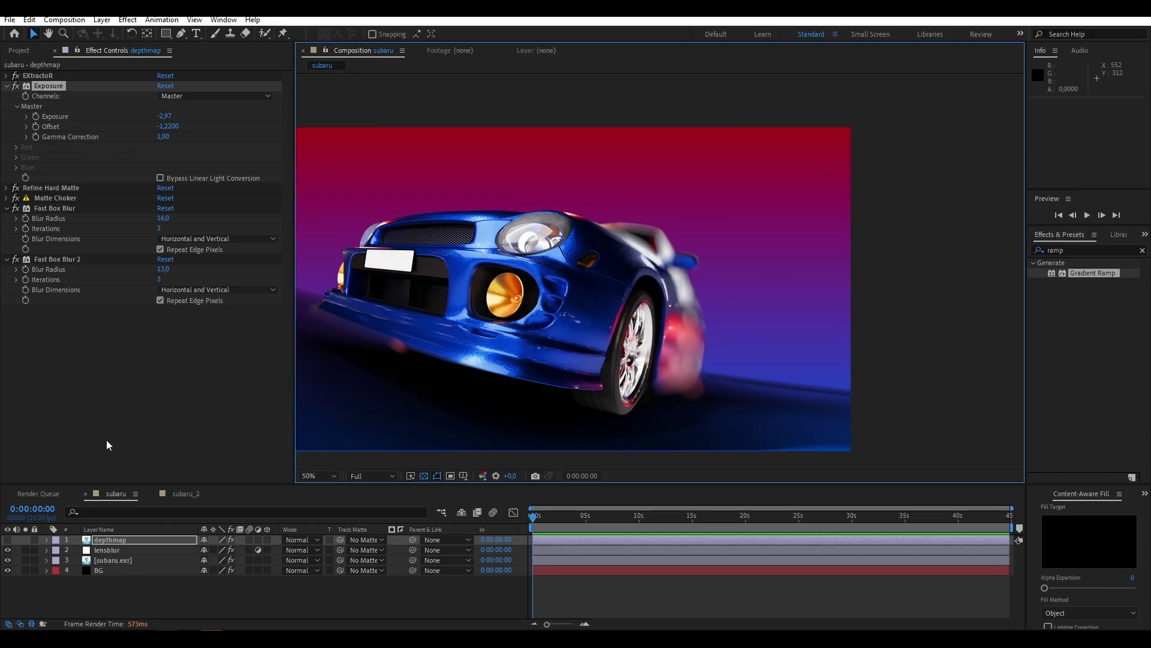
Set the lensblur layer's Camera Lens Blur radius to 10 and inspect the front wheel at 100%.
click(103, 551)
click(162, 86)
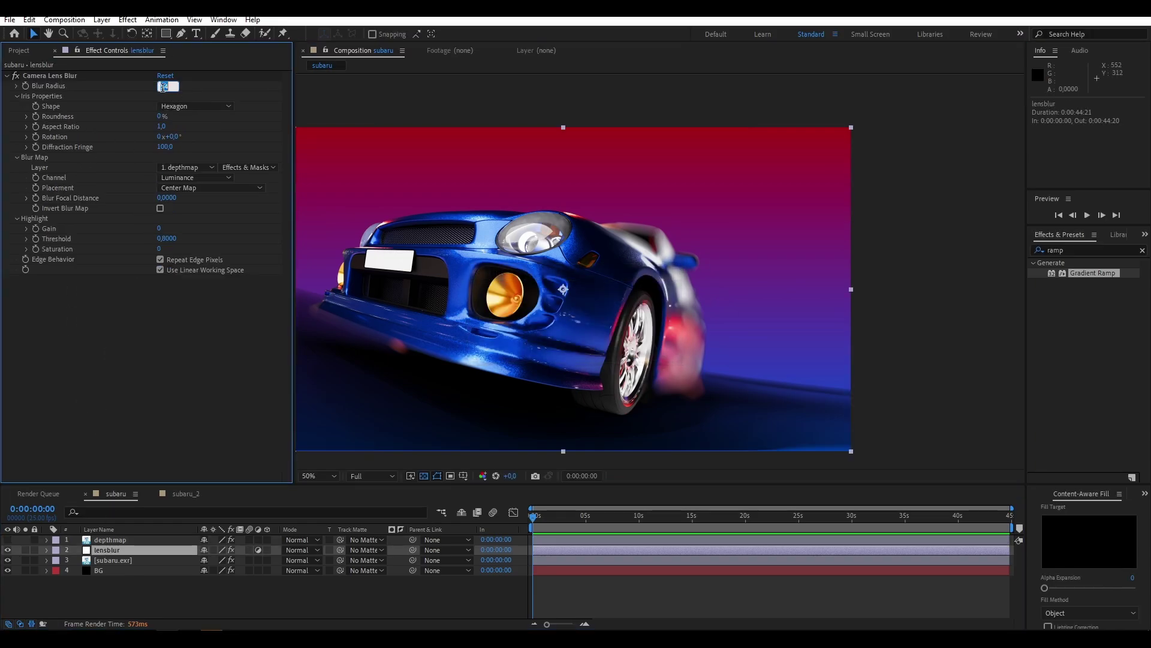
text(10)
key(Return)
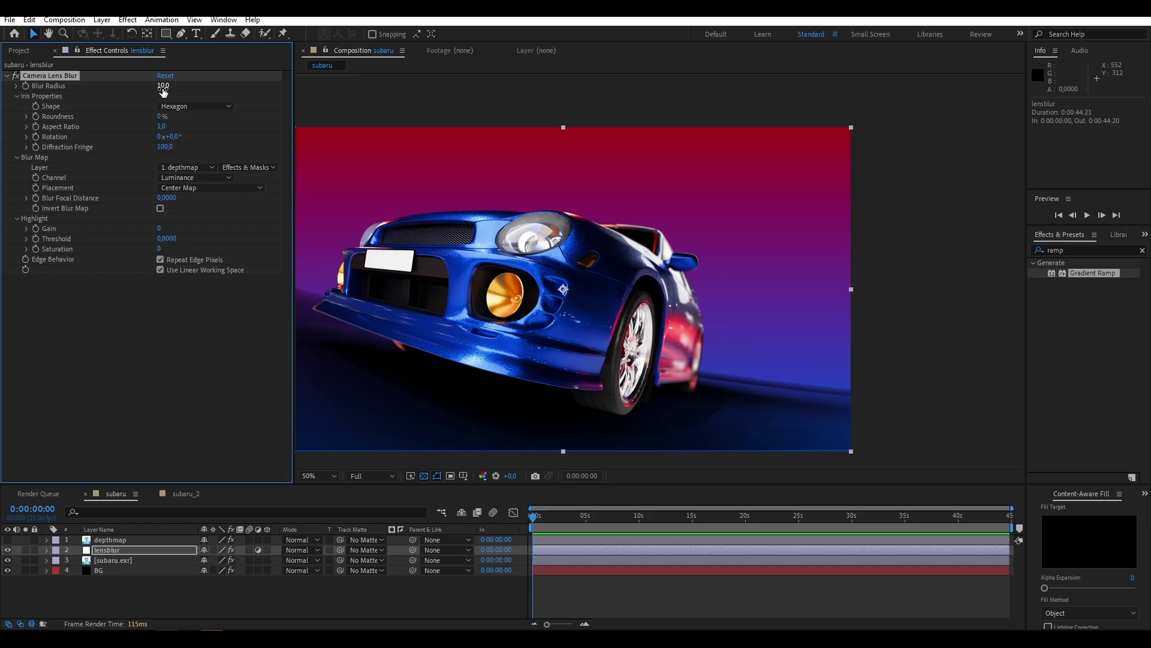
key(/)
key(comma)
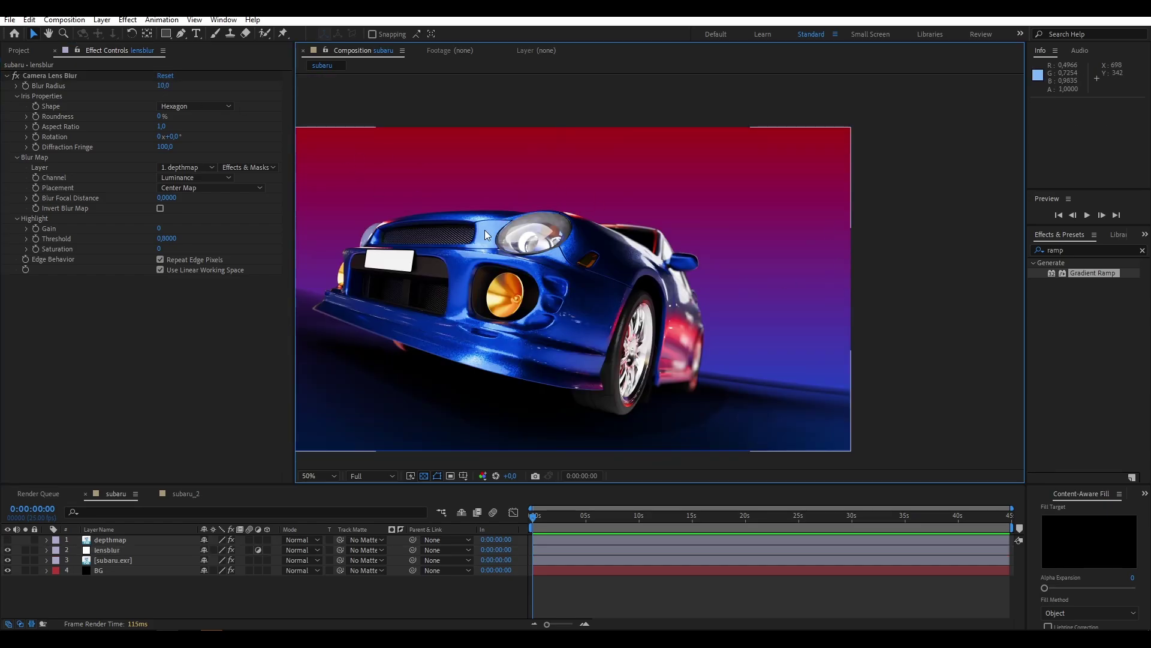
key(slash)
drag(656, 272, 645, 296)
scroll(644, 296, up, 1)
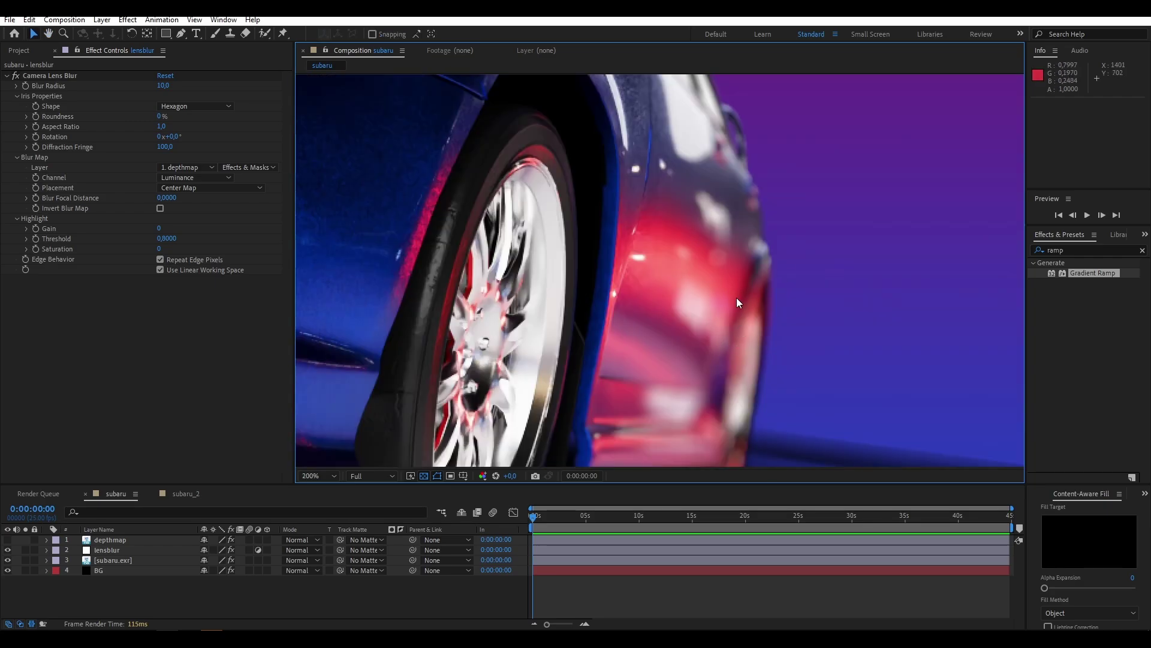
scroll(739, 316, down, 1)
scroll(695, 233, up, 2)
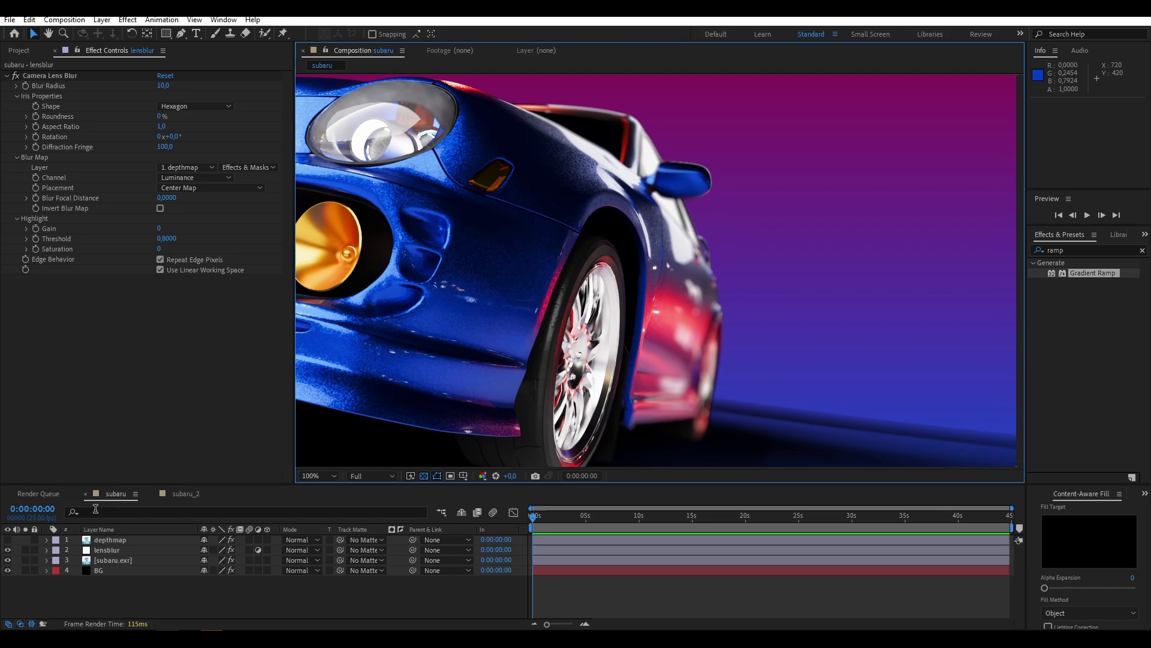
Raise the depthmap layer's Exposure to -0,99 to strengthen the depth blur.
click(111, 539)
drag(163, 116, 185, 118)
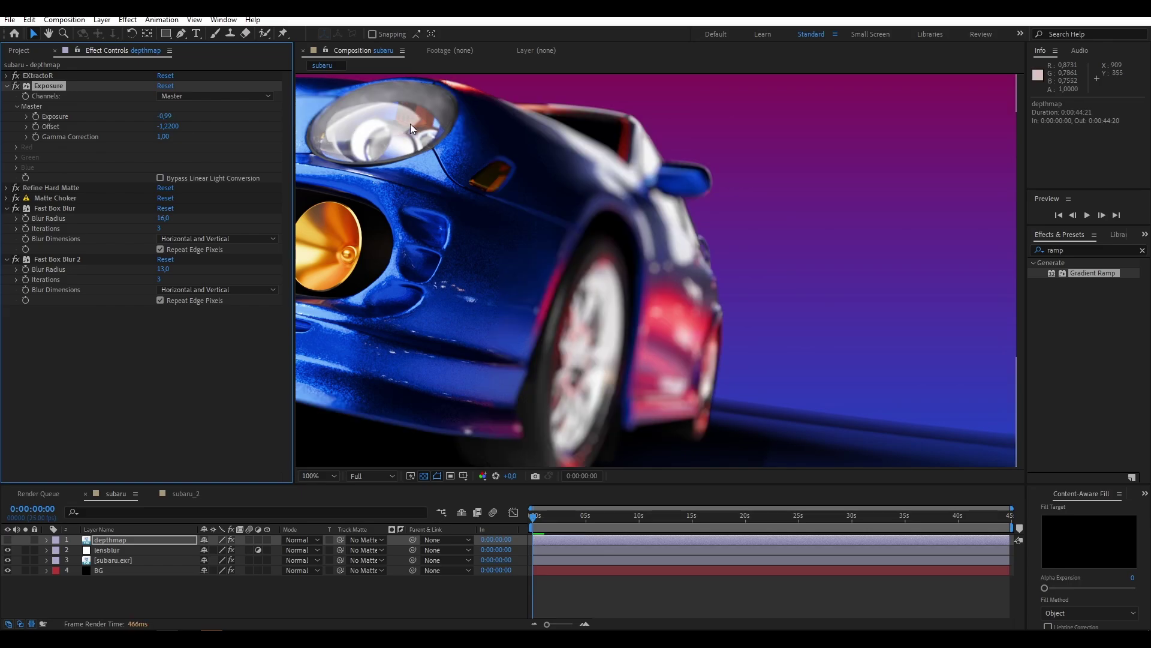
scroll(745, 236, down, 1)
scroll(694, 235, down, 1)
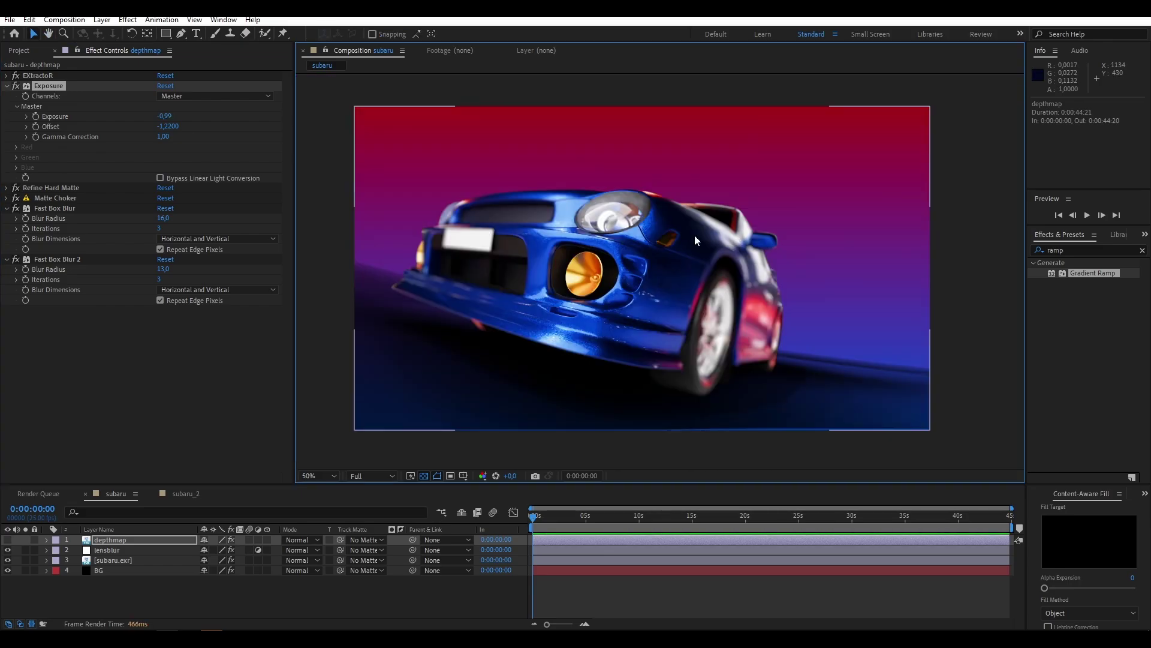
scroll(694, 235, up, 4)
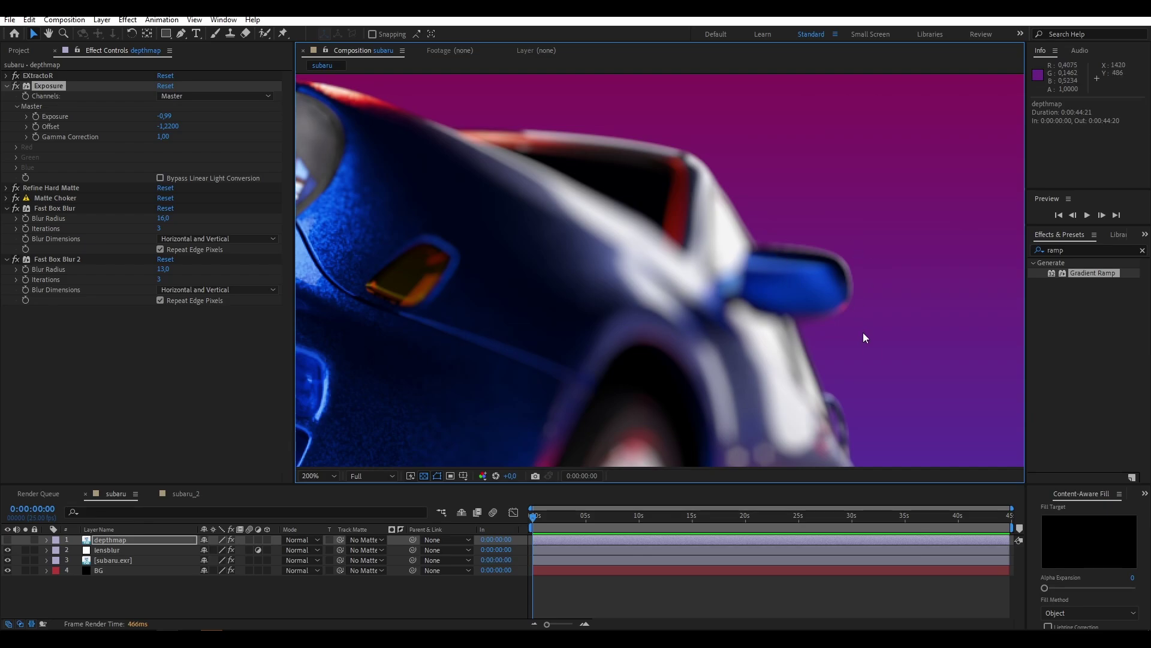
scroll(853, 355, down, 2)
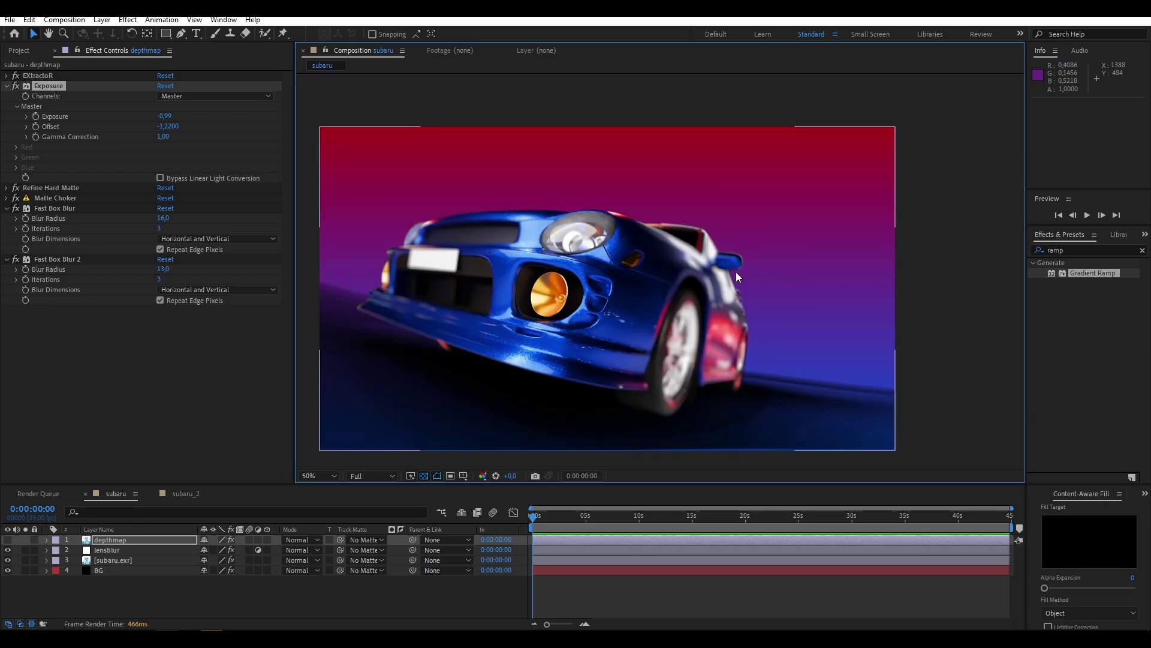